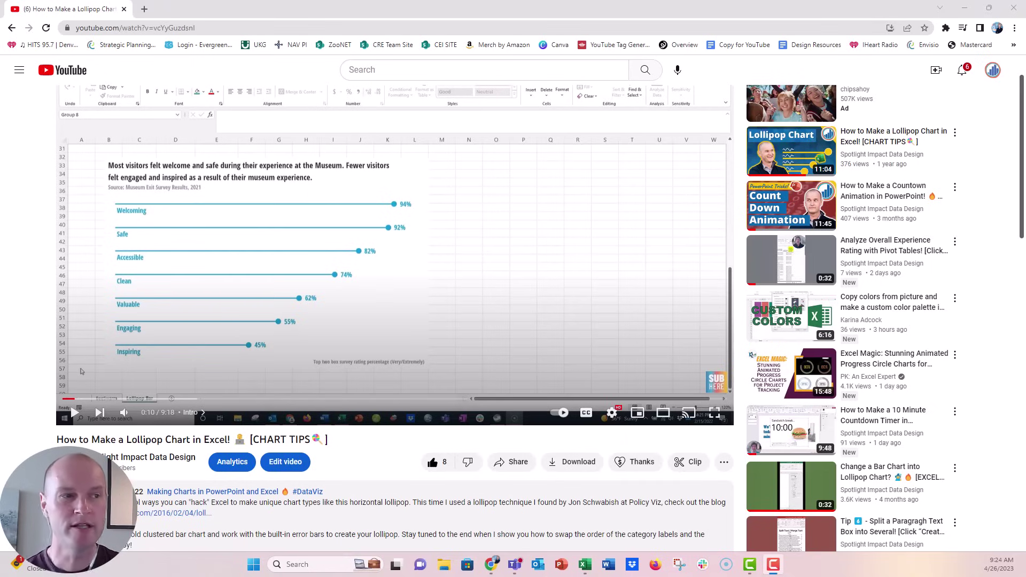
Switch to the Excel workbook and examine the stacked bar chart's Very and Extremely series and its Top Two Box % labels
left_click(964, 8)
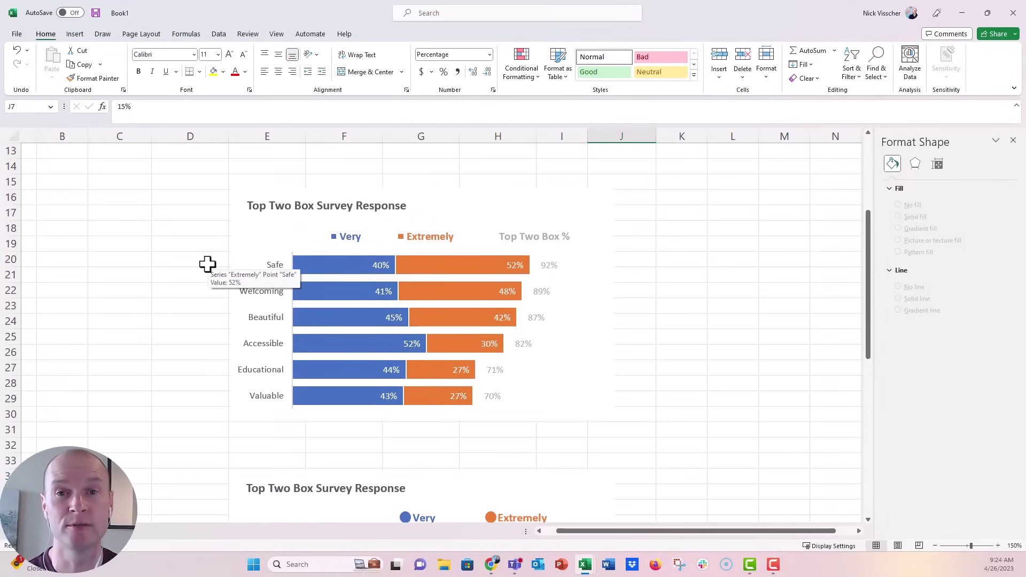
left_click(170, 200)
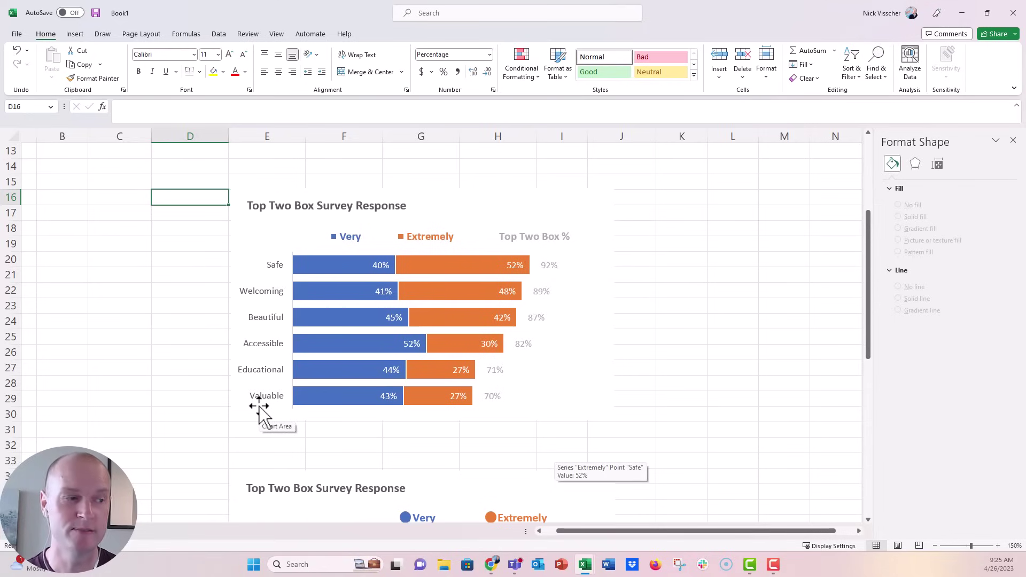
left_click(297, 266)
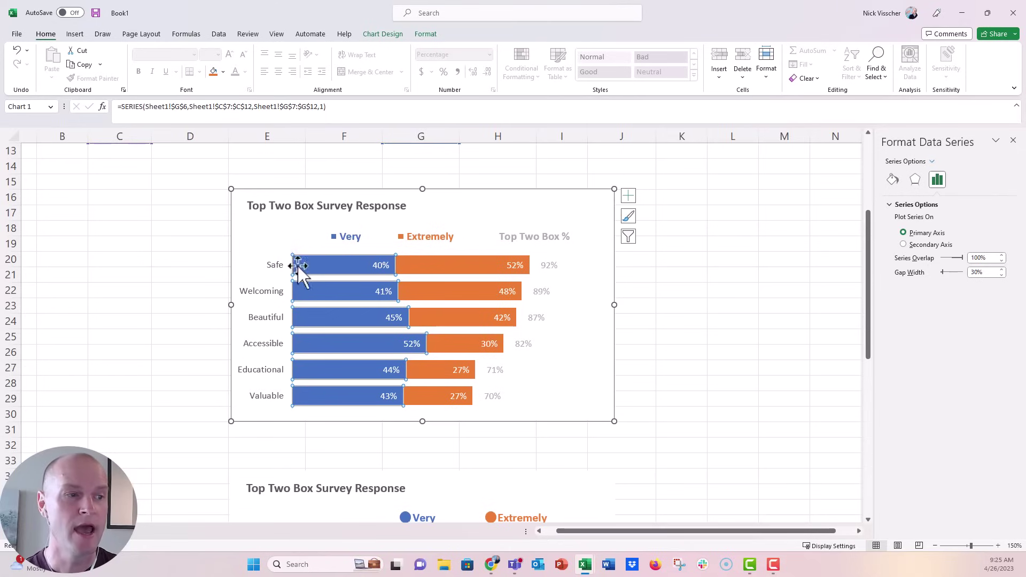
left_click(382, 266)
left_click(514, 265)
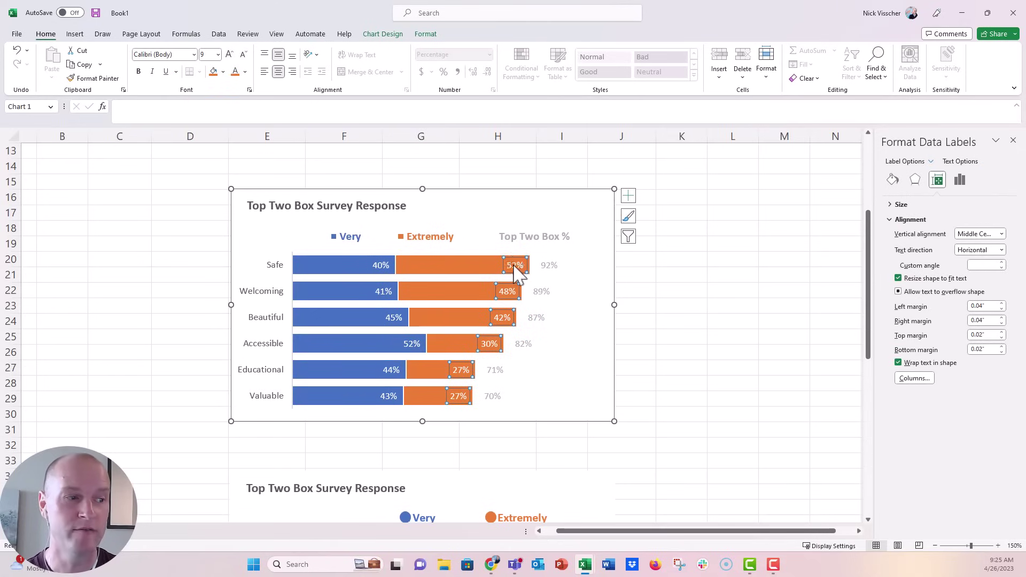
left_click(367, 446)
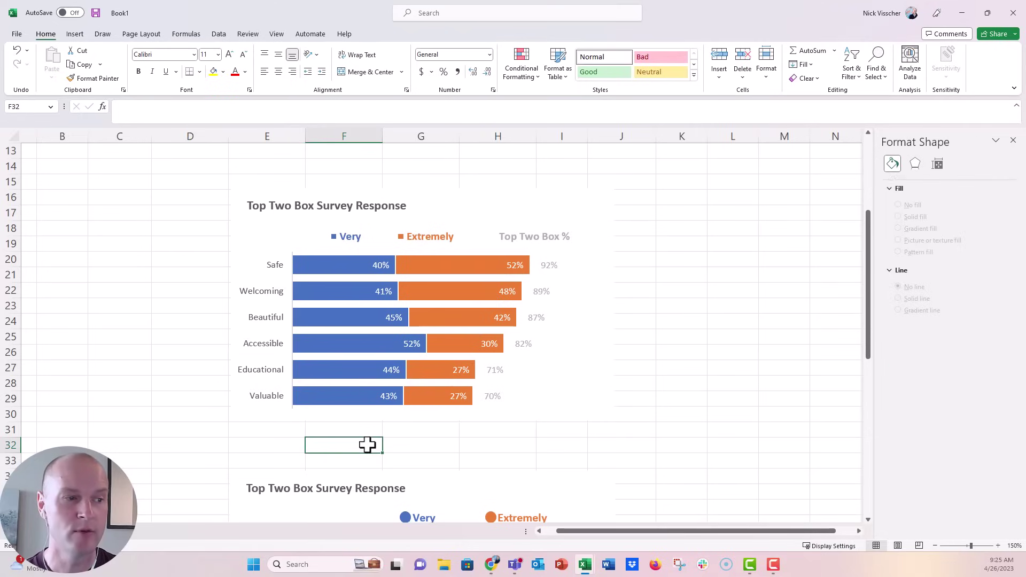
left_click(548, 265)
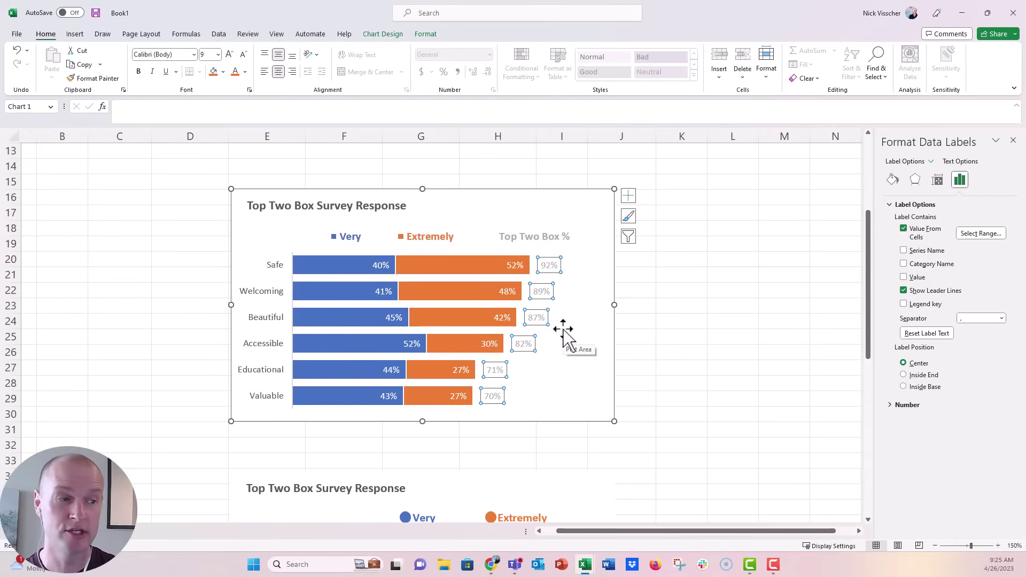
left_click(644, 256)
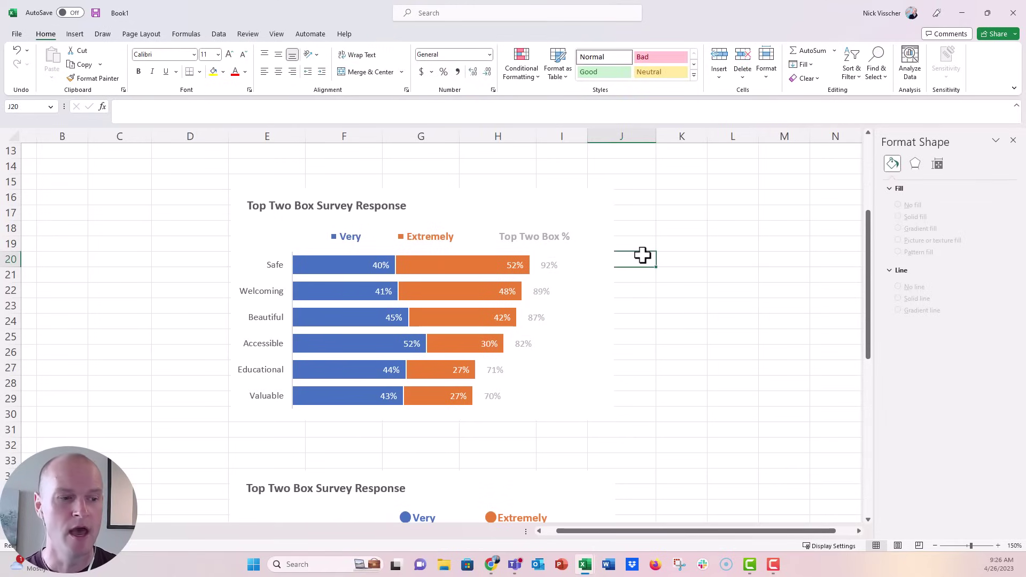
Change the Extremely error bars in the lollipop chart to a solid orange line
scroll(642, 256, "down", 6)
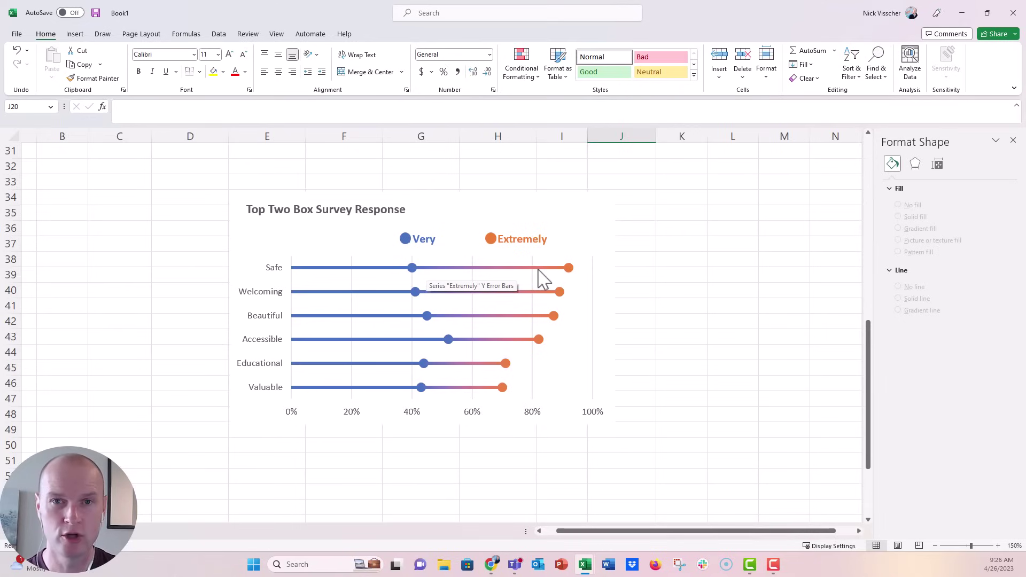
left_click(552, 278)
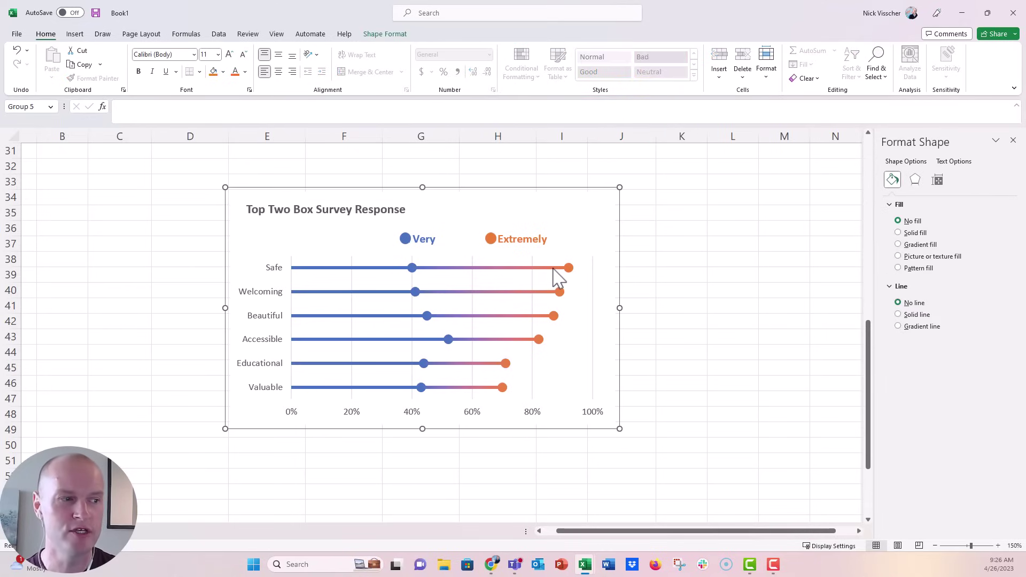
left_click(556, 277)
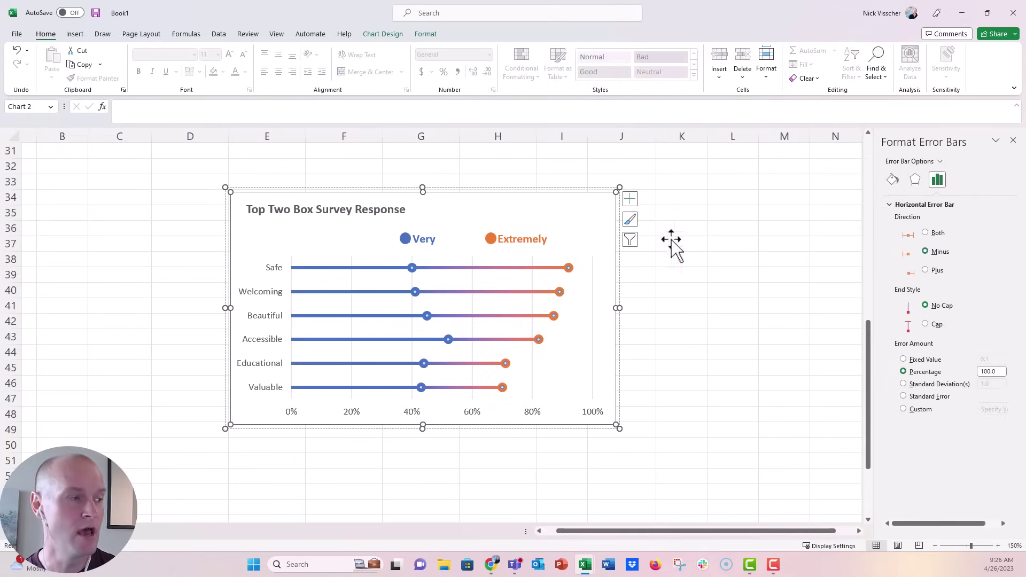
left_click(892, 181)
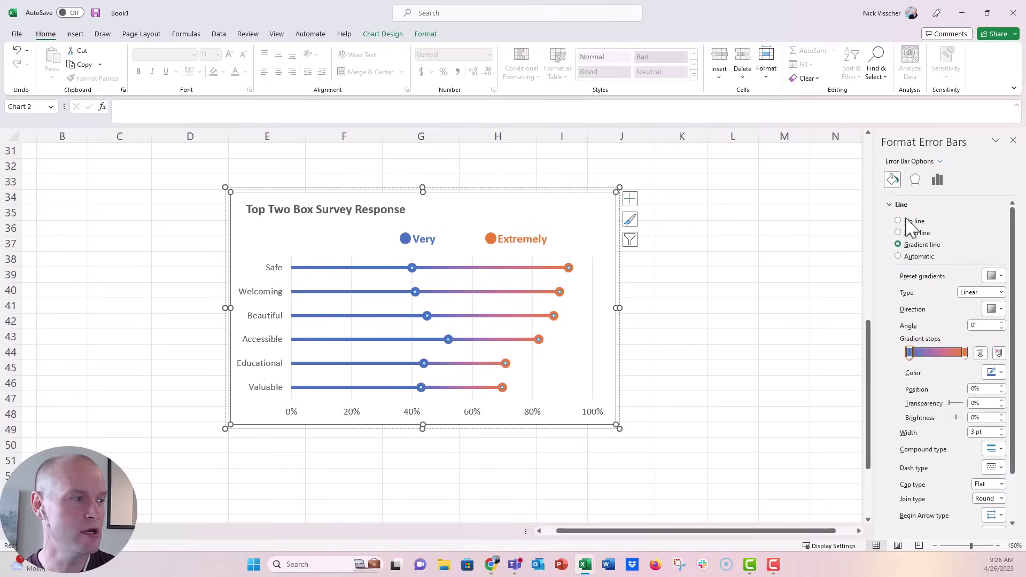
left_click(913, 234)
left_click(994, 276)
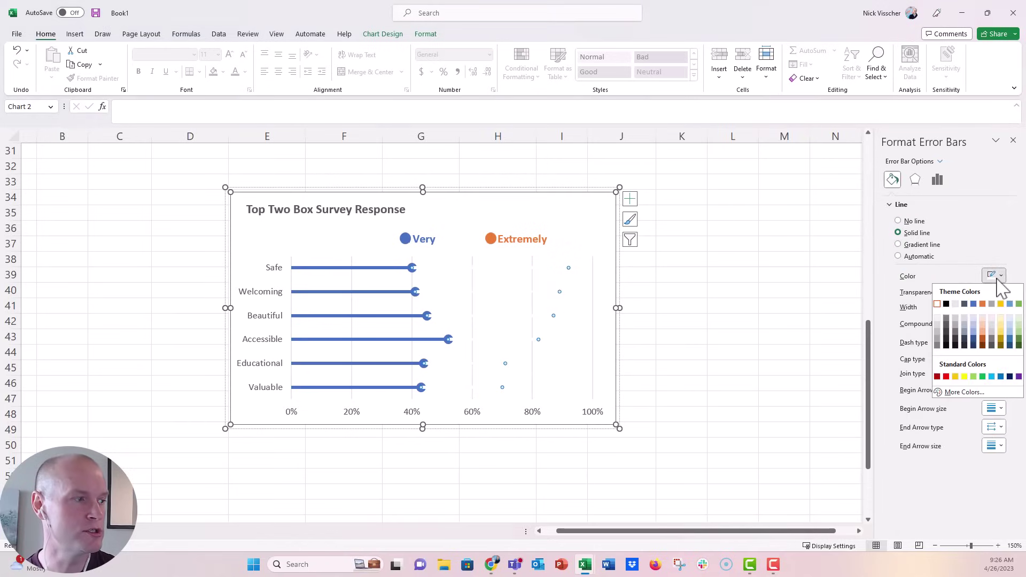
left_click(982, 308)
left_click(733, 337)
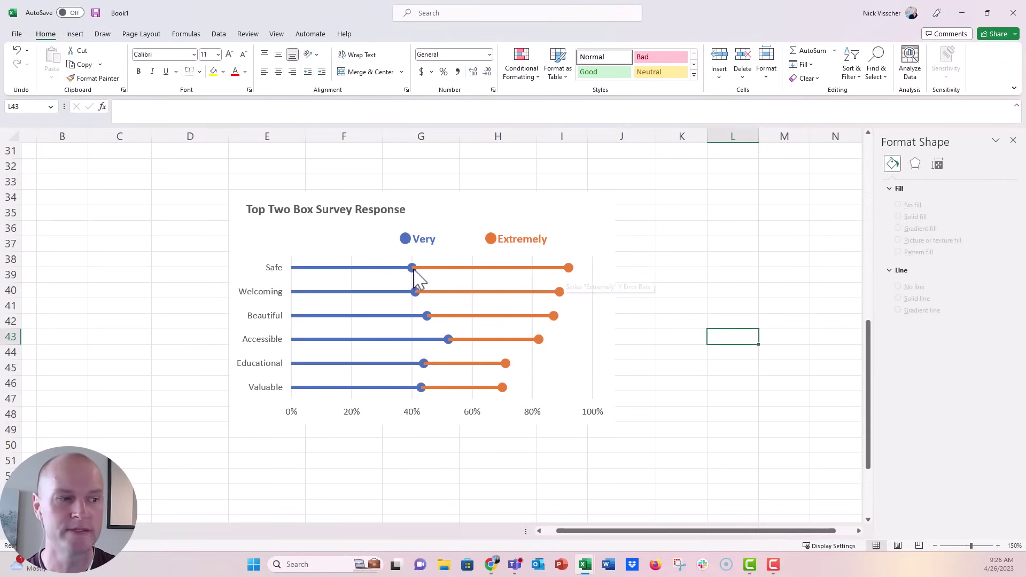
Give the lollipop chart's Extremely error bars a linear gradient line at 0°, removing the extra middle gradient stop
mouse_move(371, 281)
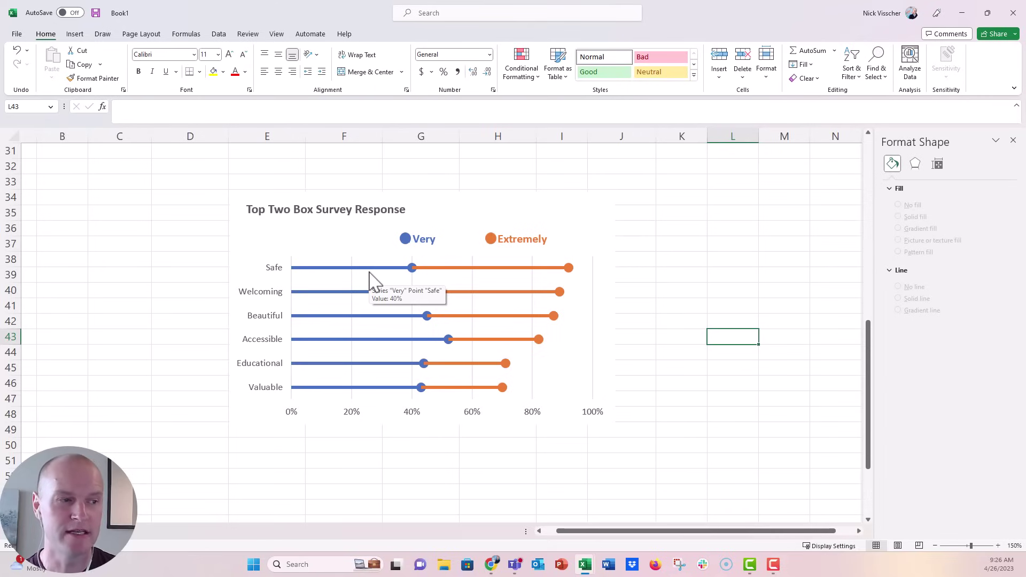
left_click(460, 268)
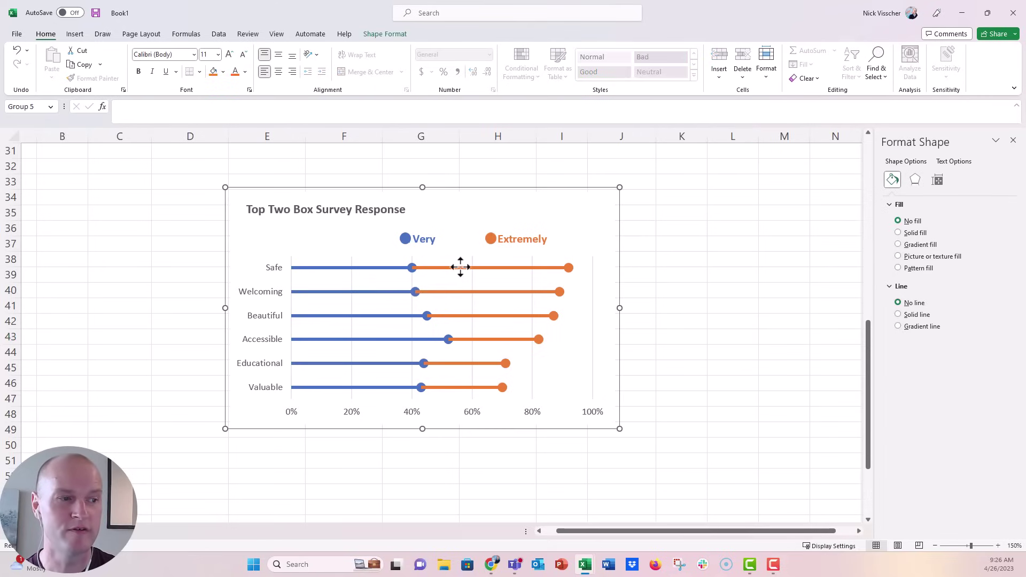
left_click(473, 267)
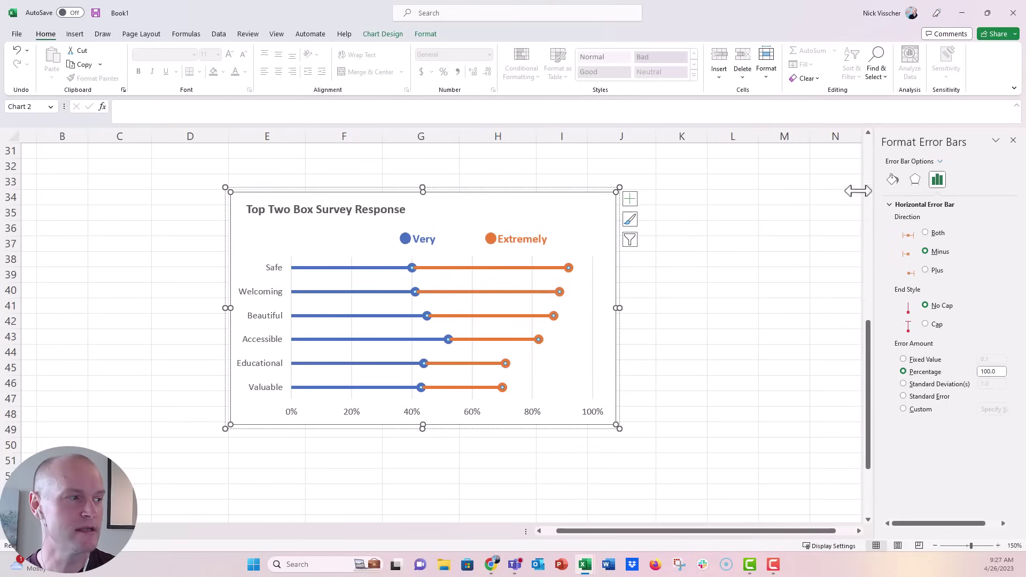
left_click(892, 180)
left_click(929, 247)
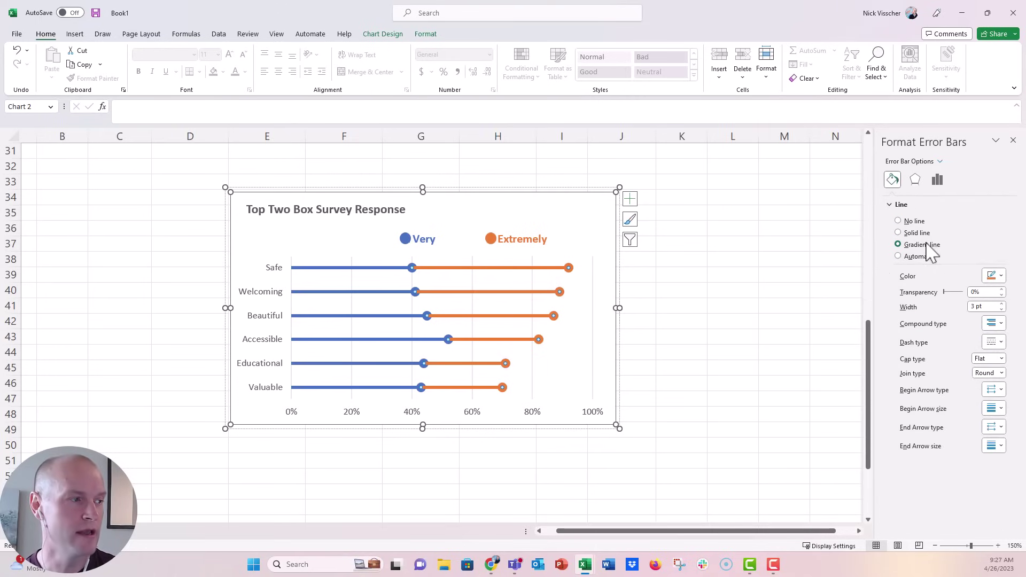
left_click_drag(953, 353, 967, 371)
left_click(993, 308)
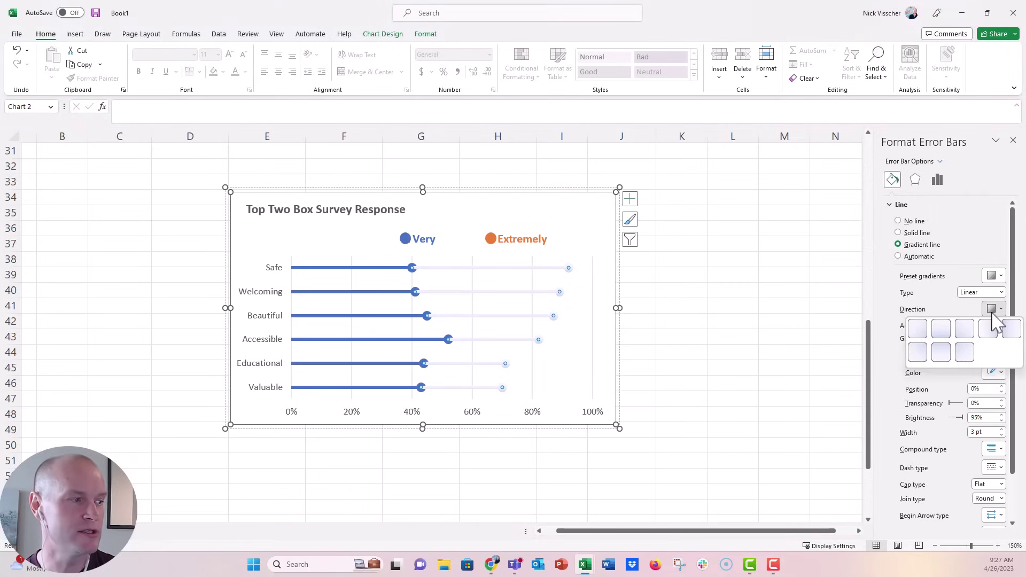
left_click(993, 337)
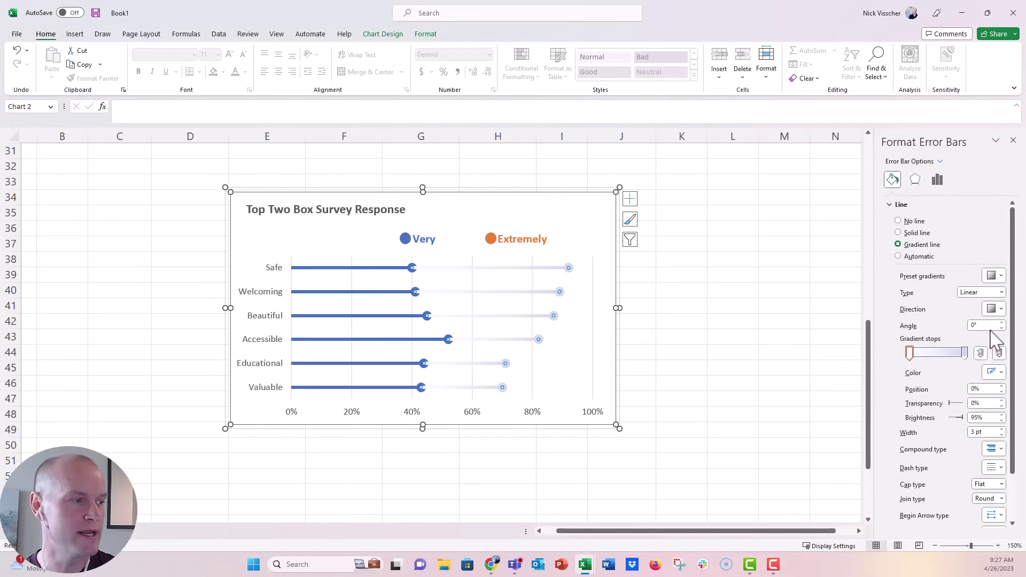
Color the error bar gradient's first stop theme blue and its last stop theme orange
left_click(909, 353)
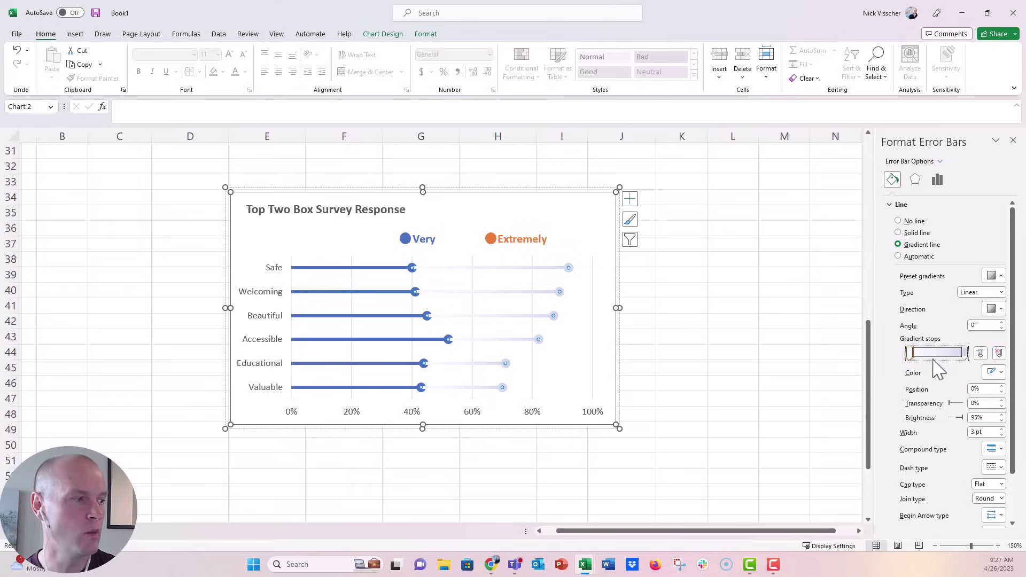
left_click(995, 372)
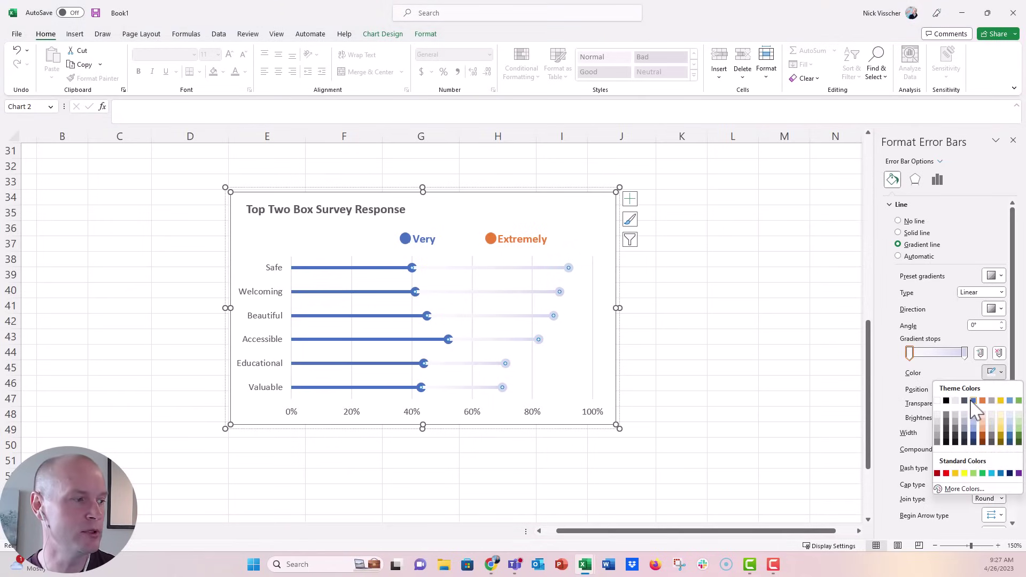
left_click(973, 408)
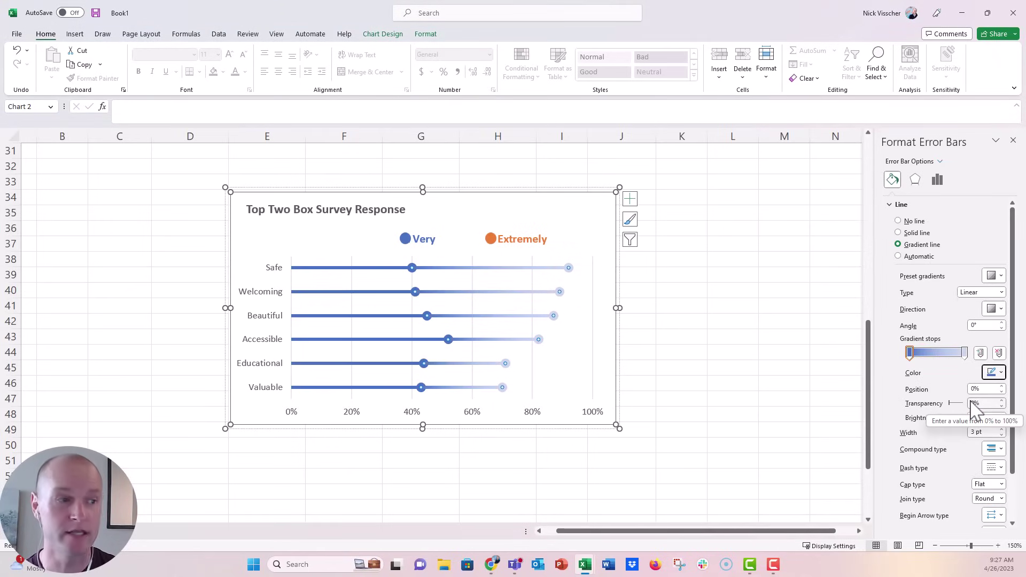
left_click(964, 354)
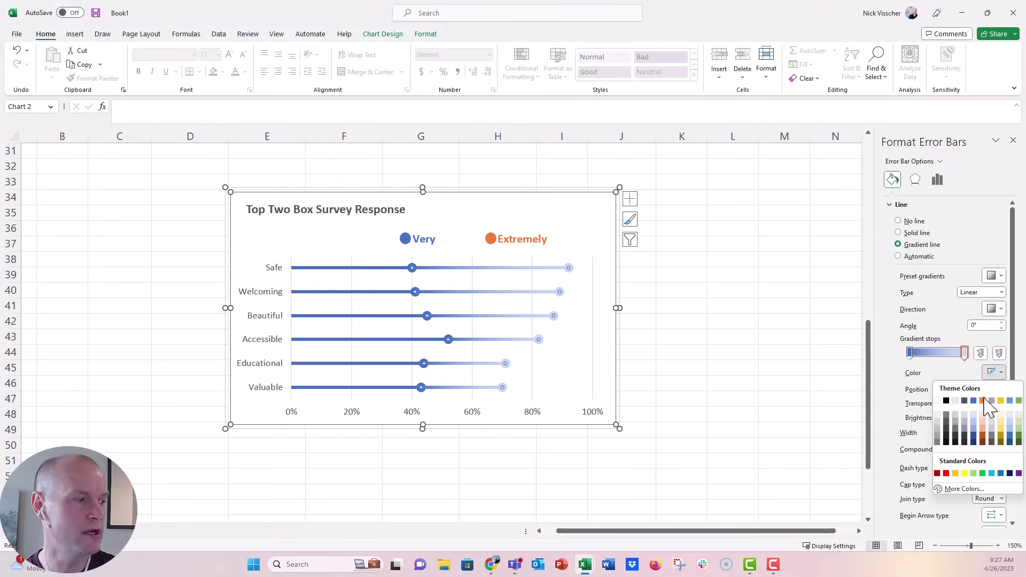
left_click(982, 400)
left_click(731, 338)
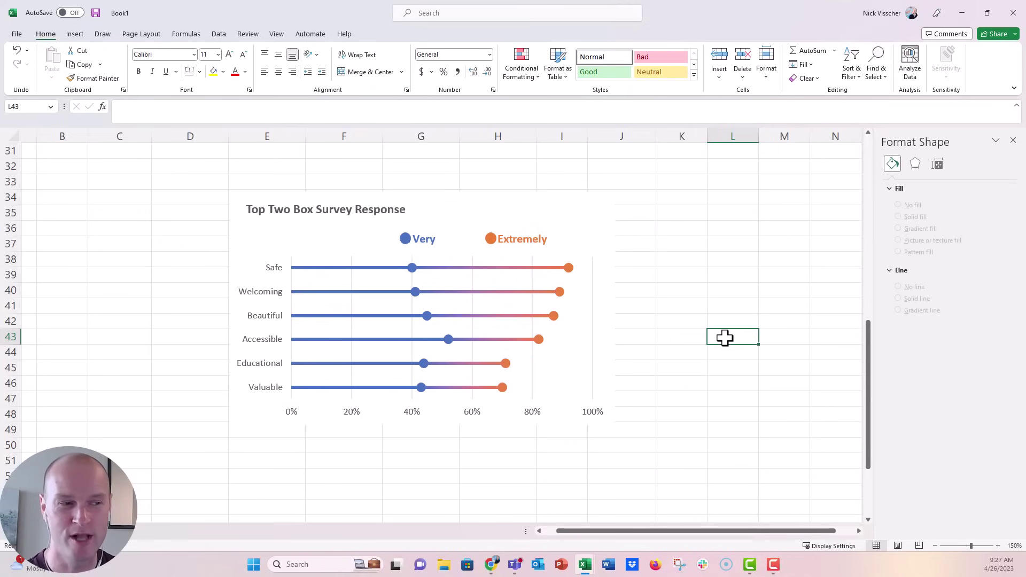
Widen column I and enter the heading ttb in I56, next to Extremely in the survey table below the charts
scroll(172, 261, "down", 5)
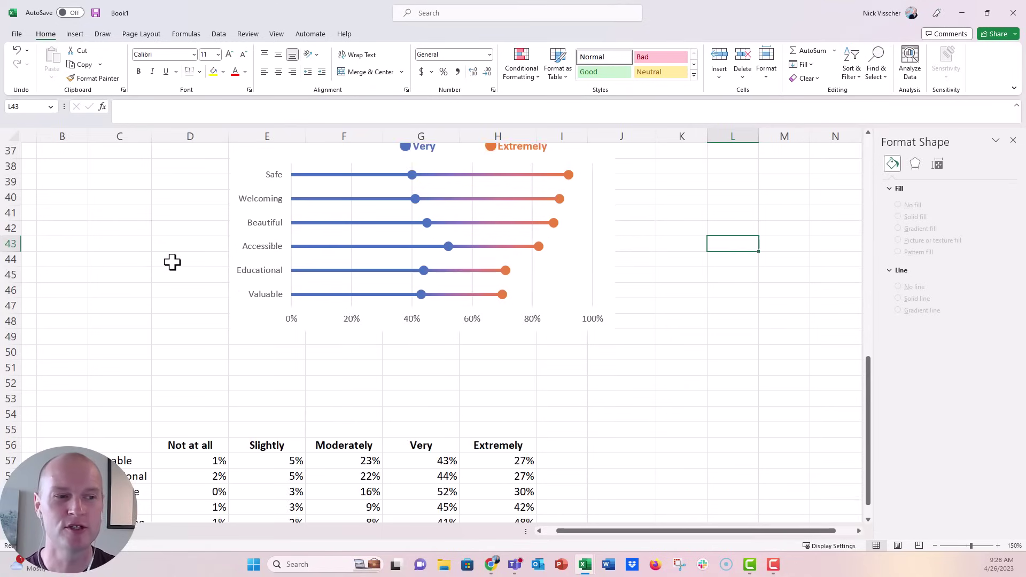
scroll(172, 262, "down", 1)
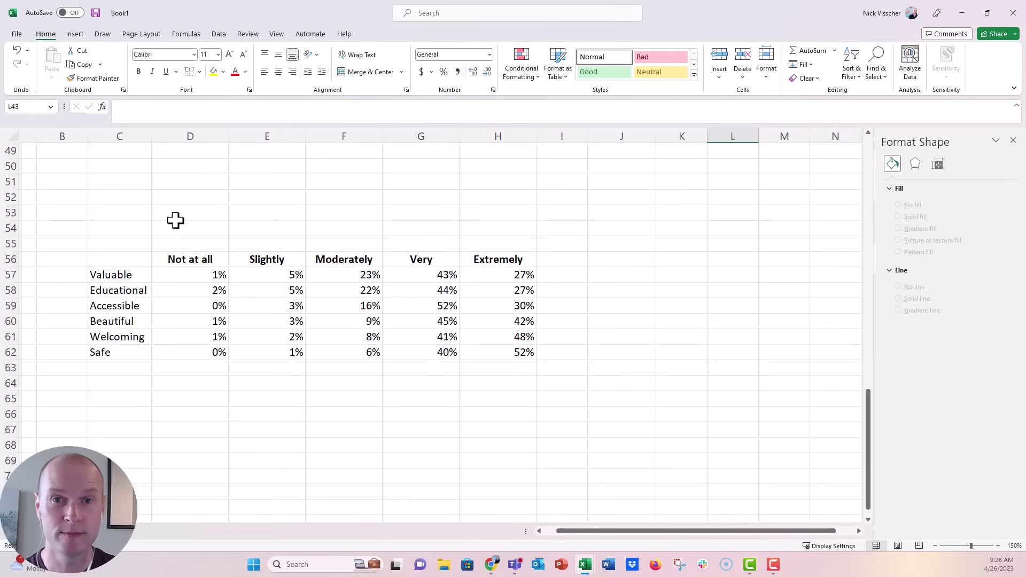
left_click(566, 262)
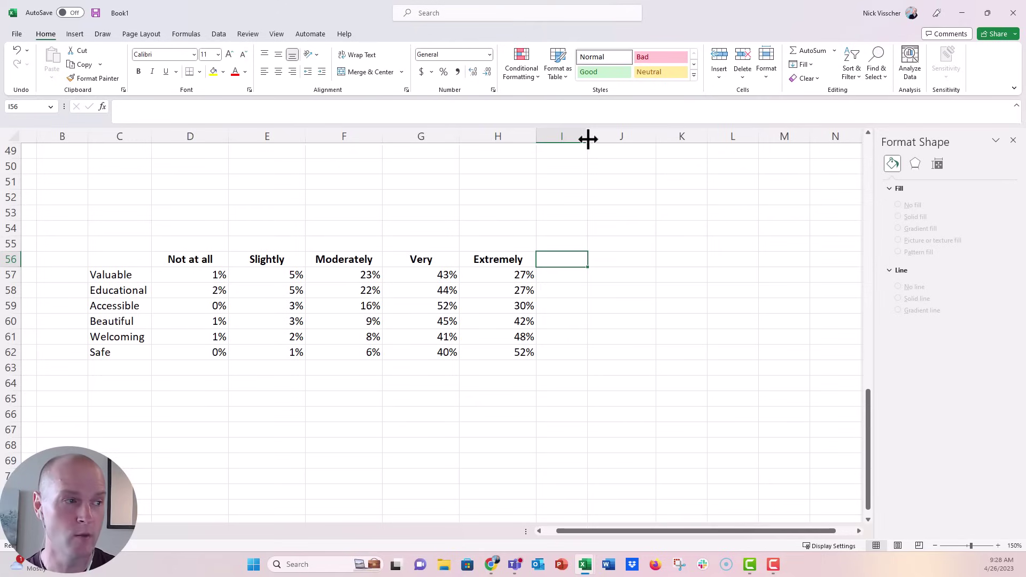
left_click_drag(588, 137, 607, 145)
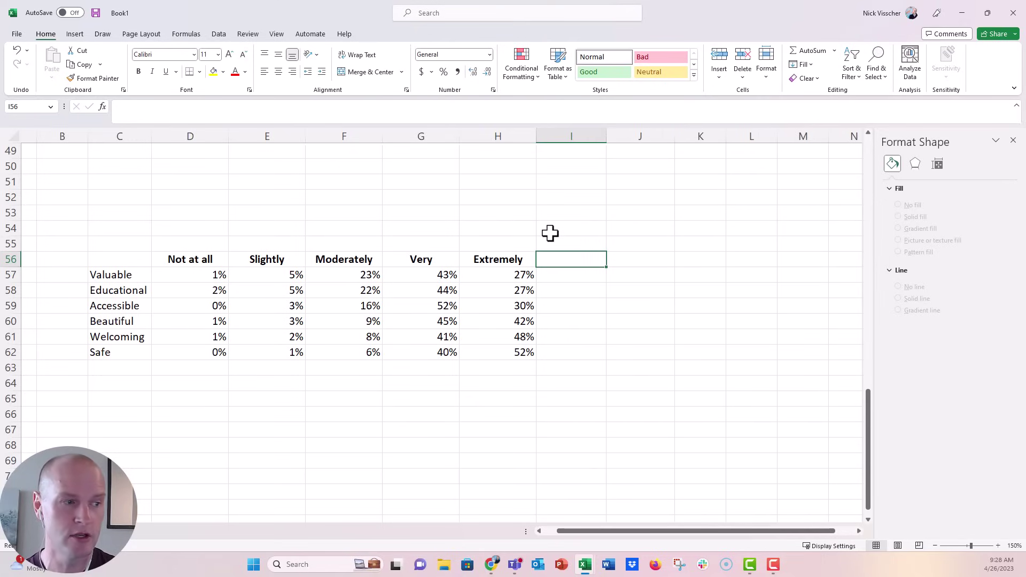
type("ttb")
key("Return")
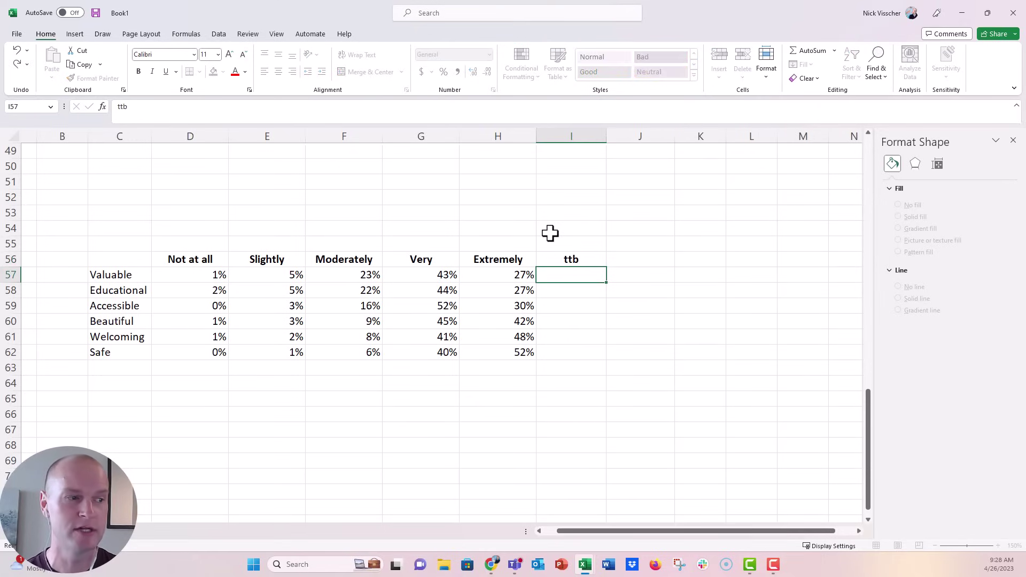
Enter =sum(G57:H57) in I57 to add Very and Extremely, and fill the formula down to I62
type("=sum(")
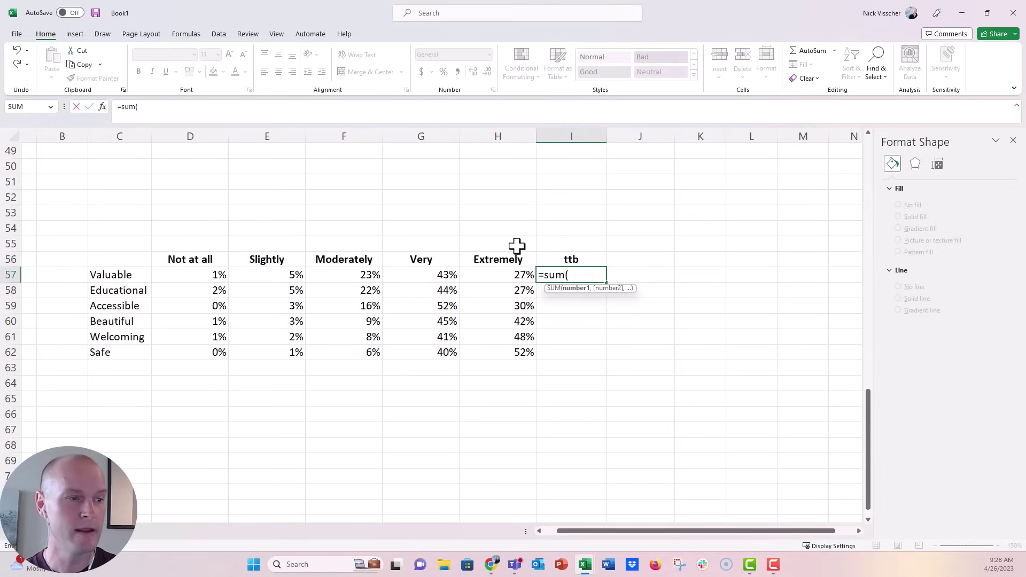
left_click_drag(447, 273, 497, 272)
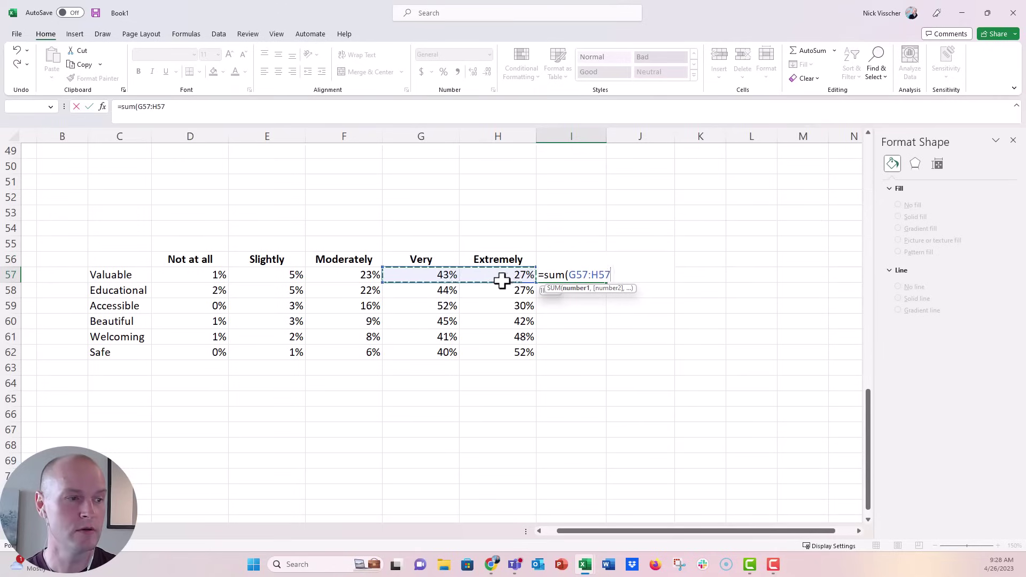
key("Return")
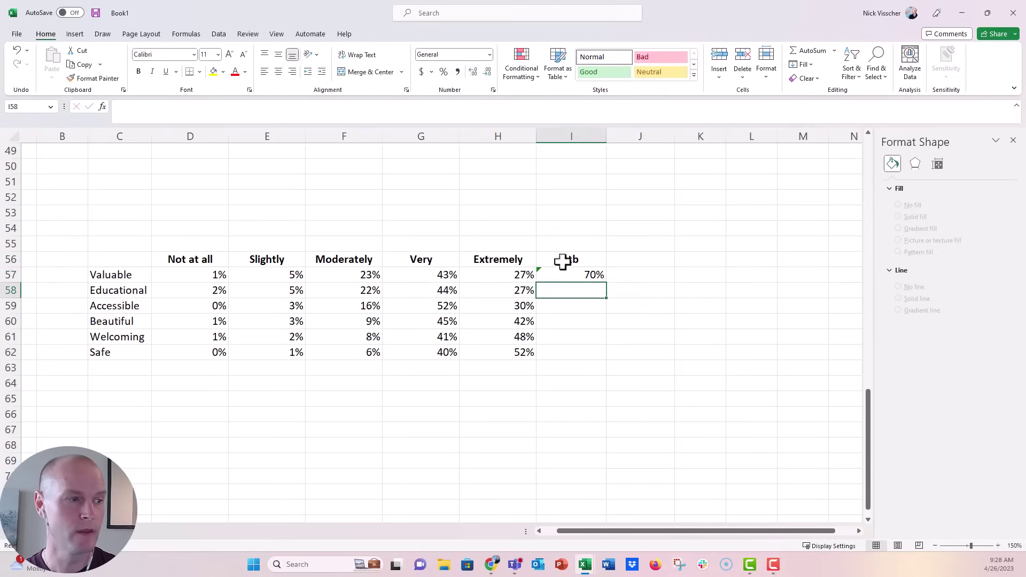
left_click(591, 275)
left_click_drag(610, 285, 597, 357)
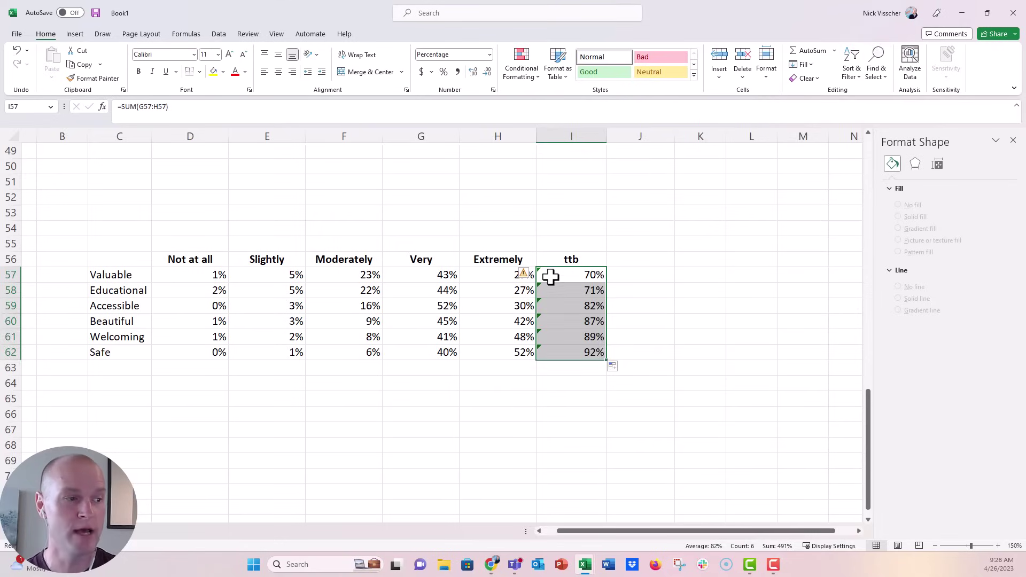
Ignore the omitted-adjacent-cells error on the ttb formulas in I57:I62
left_click(523, 274)
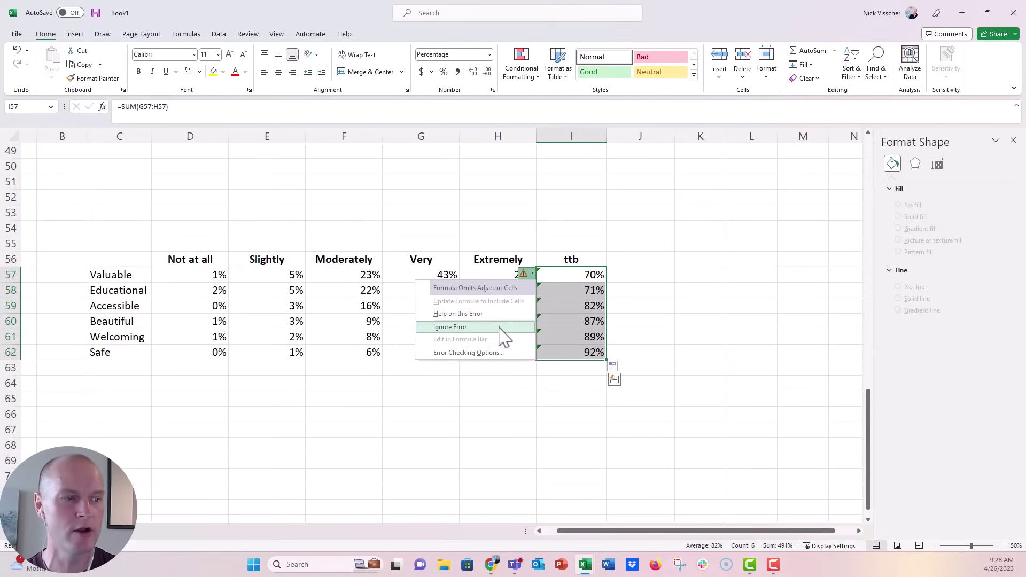
left_click(499, 335)
left_click(560, 386)
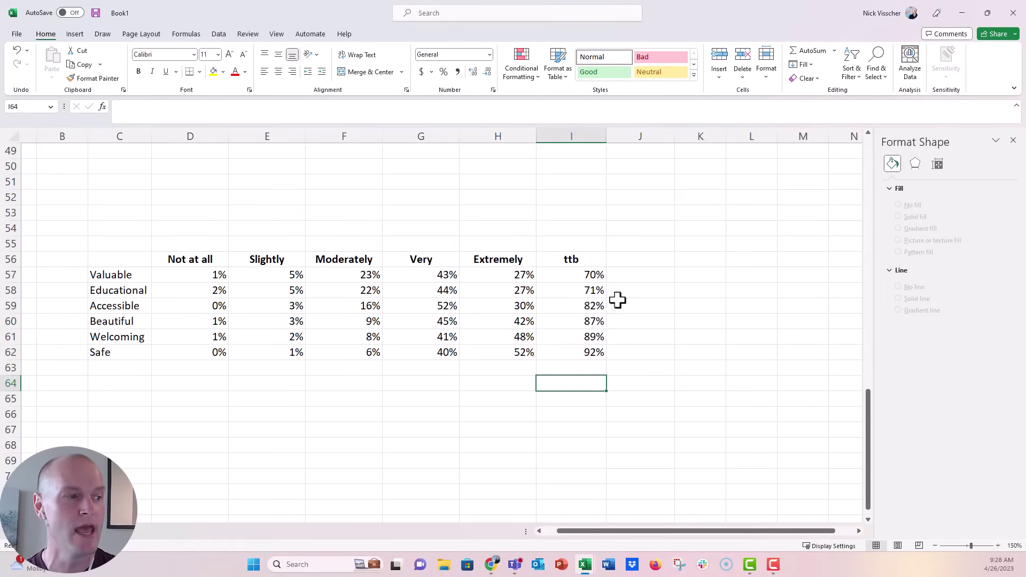
Enter the heading Top Two Box % in J56, beside ttb, and widen column J to fit it
left_click(646, 259)
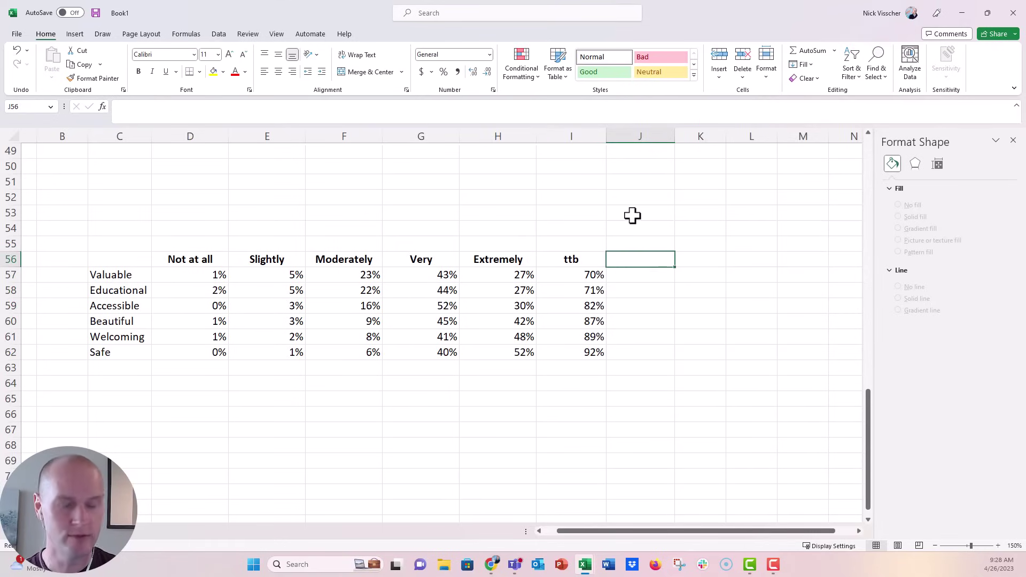
type("T")
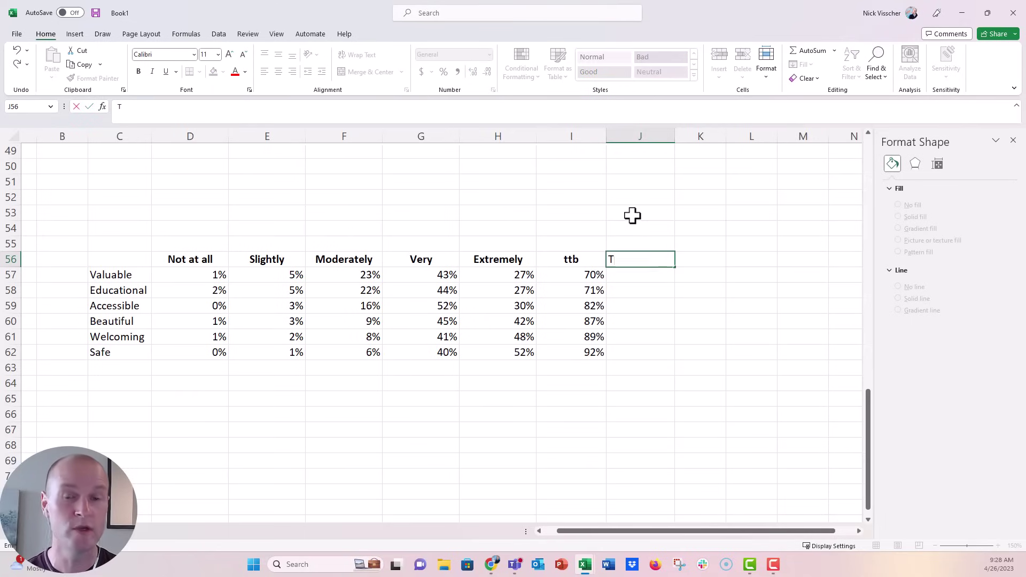
type("op Two")
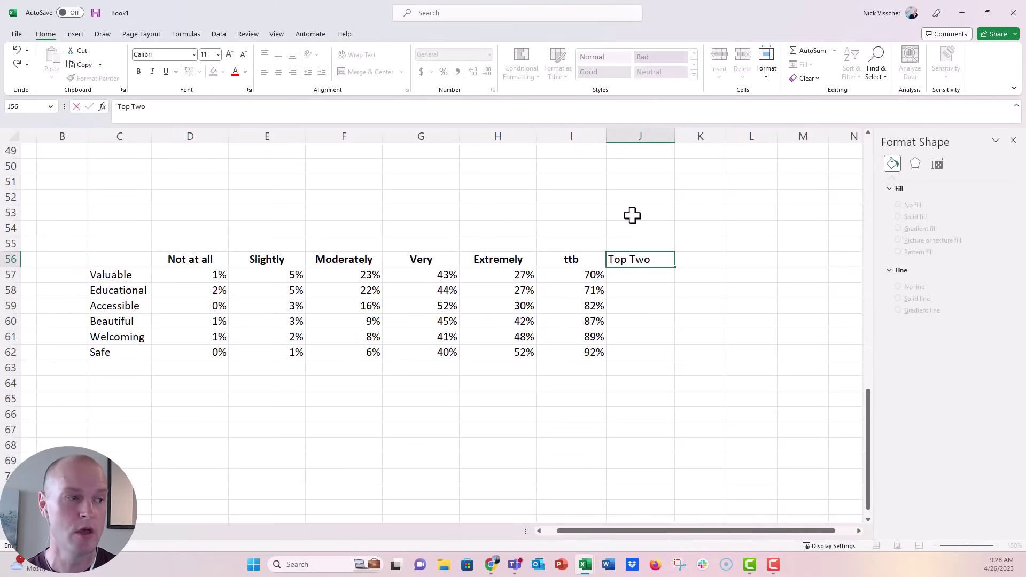
type(" Box %")
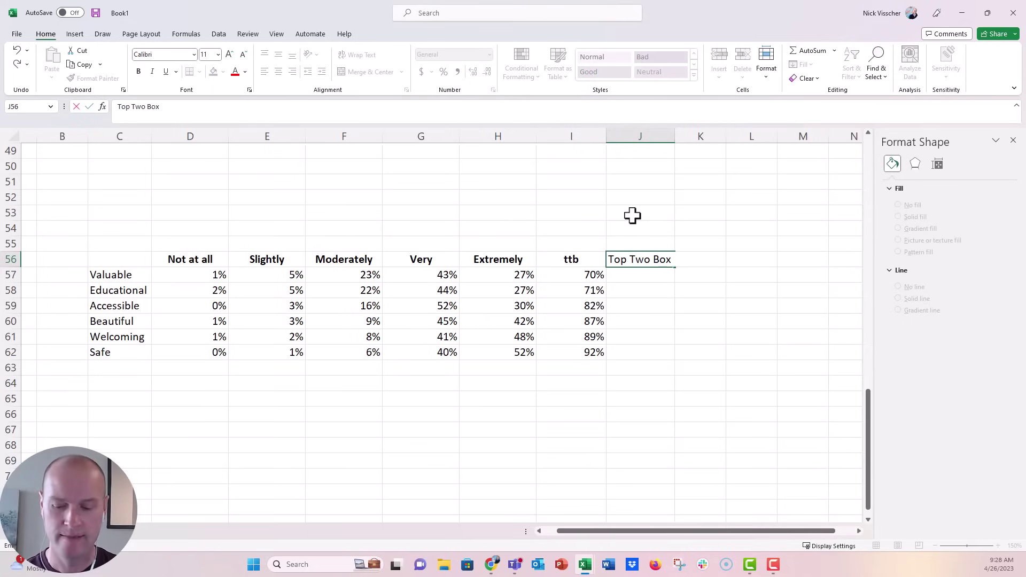
key("Return")
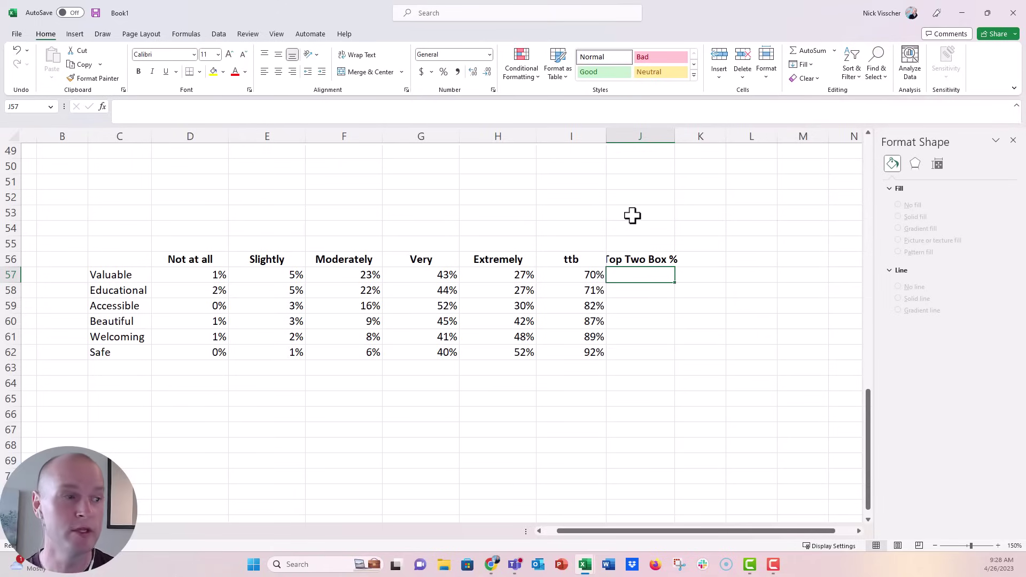
left_click_drag(674, 136, 681, 140)
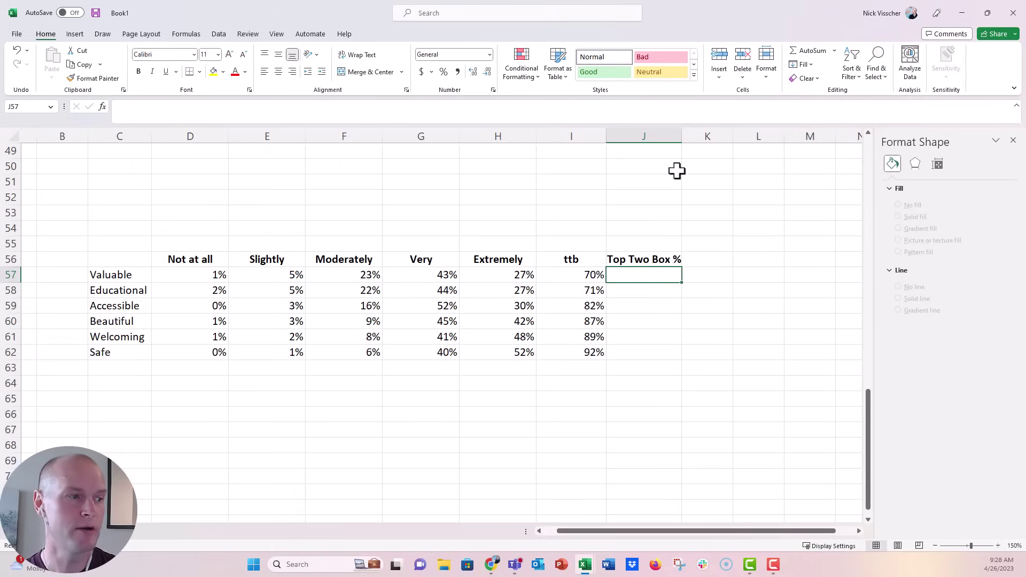
Enter 15% in J57 under Top Two Box % and fill it down to J62
type("15%")
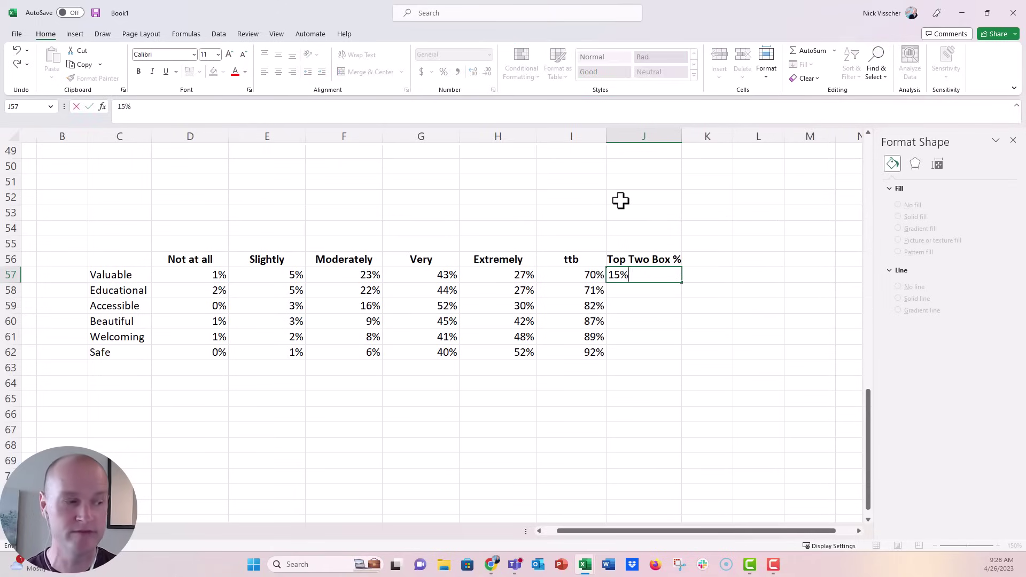
key("Return")
left_click(643, 275)
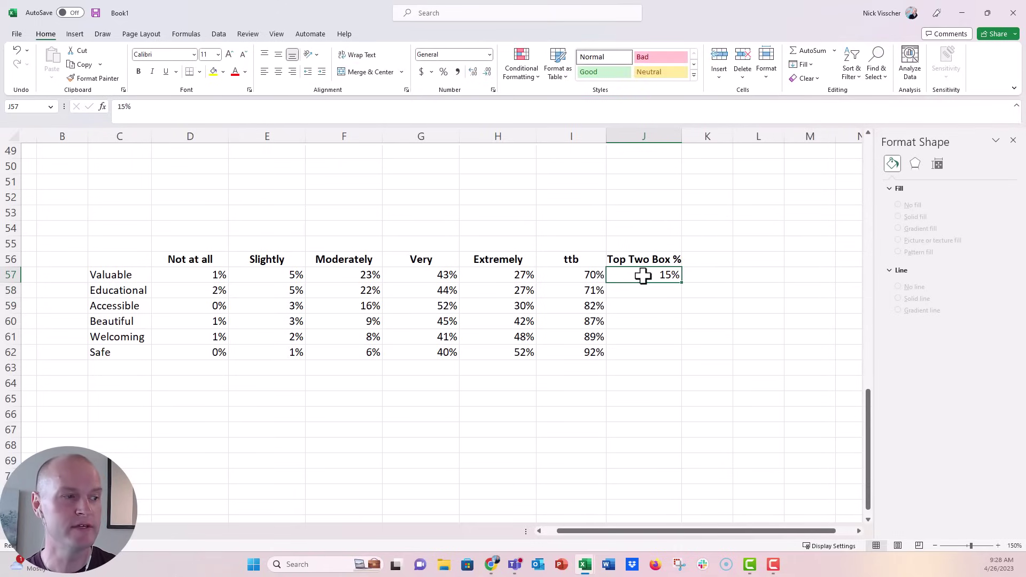
left_click_drag(681, 281, 670, 357)
Shade the ttb and Top Two Box % columns, I56:J62, with a light gray fill
left_click_drag(580, 259, 623, 355)
left_click(223, 71)
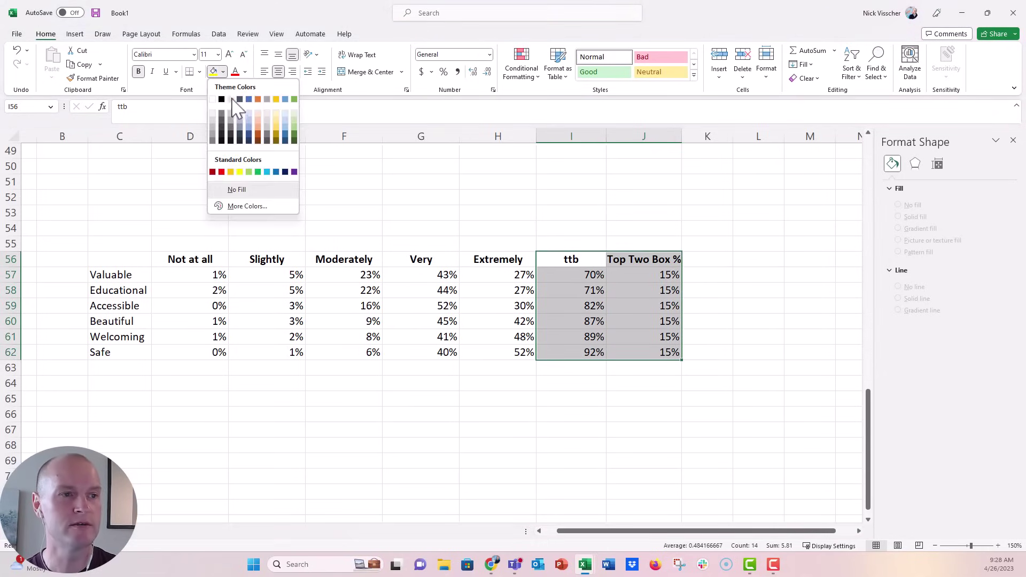
left_click(247, 112)
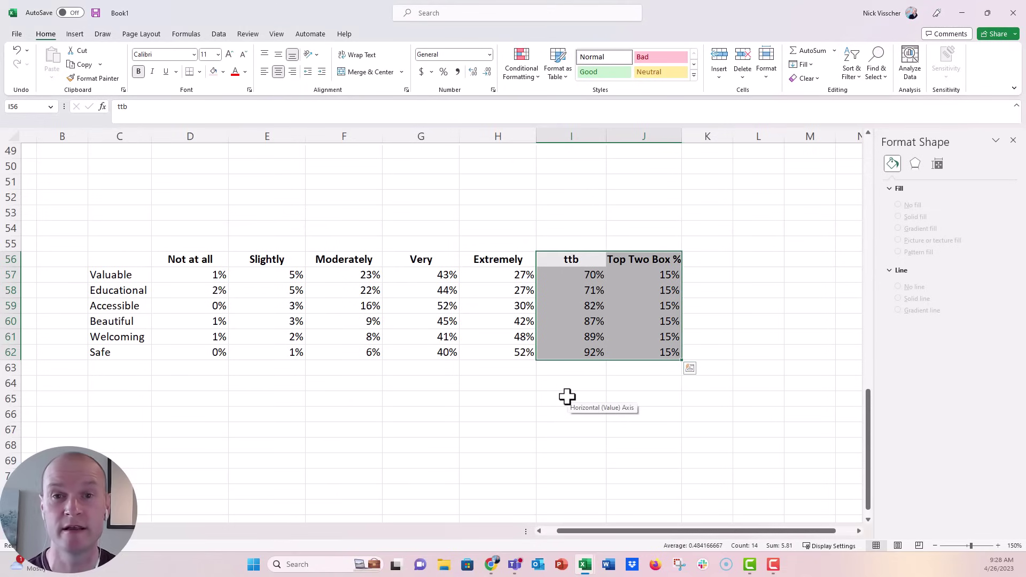
Insert a 2-D stacked bar chart from the row labels in C56:C62 and the Very and Extremely data in G56:H62
scroll(567, 396, "down", 1)
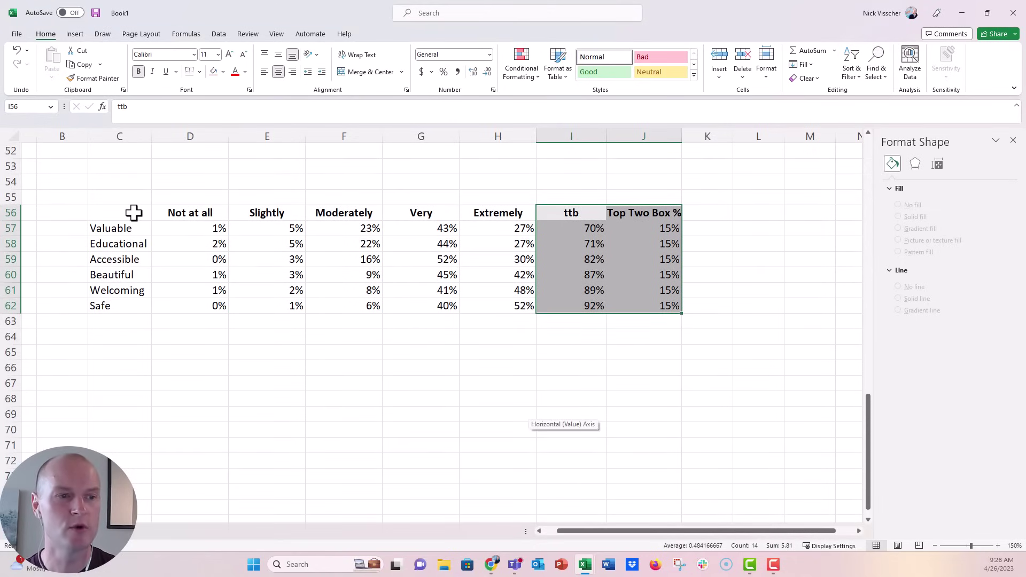
left_click_drag(133, 212, 129, 305)
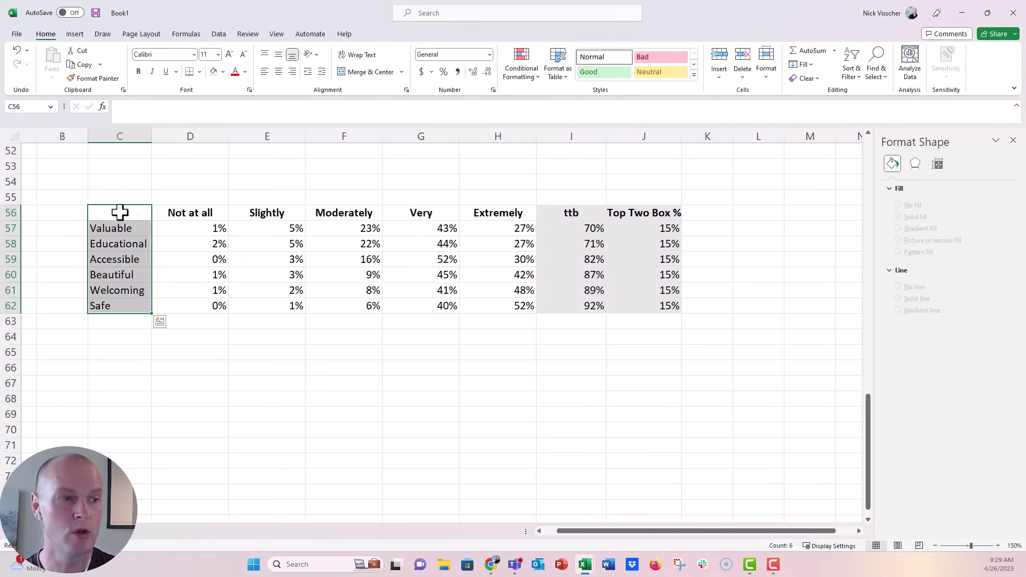
left_click_drag(395, 213, 493, 306, "ctrl")
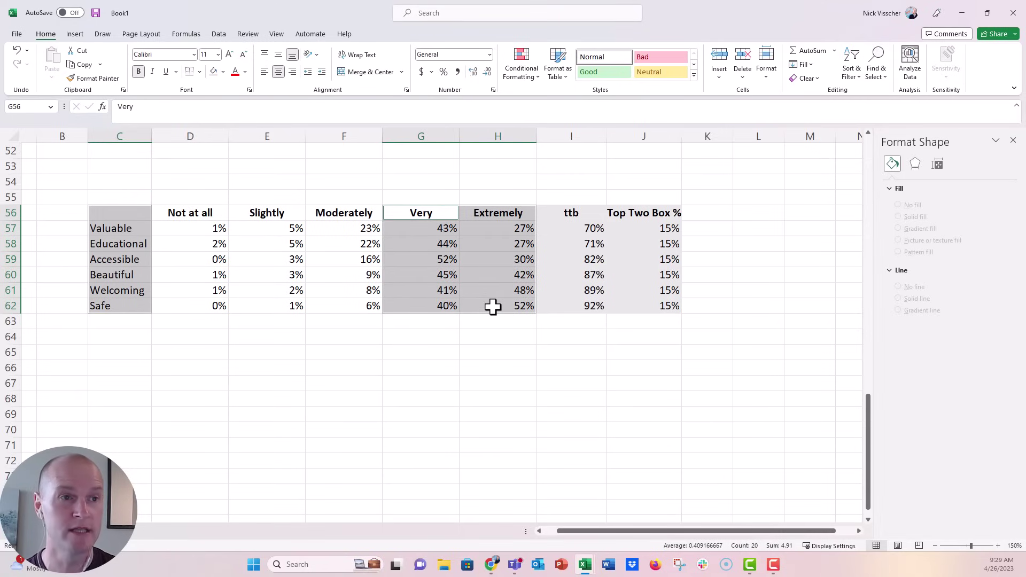
left_click(76, 35)
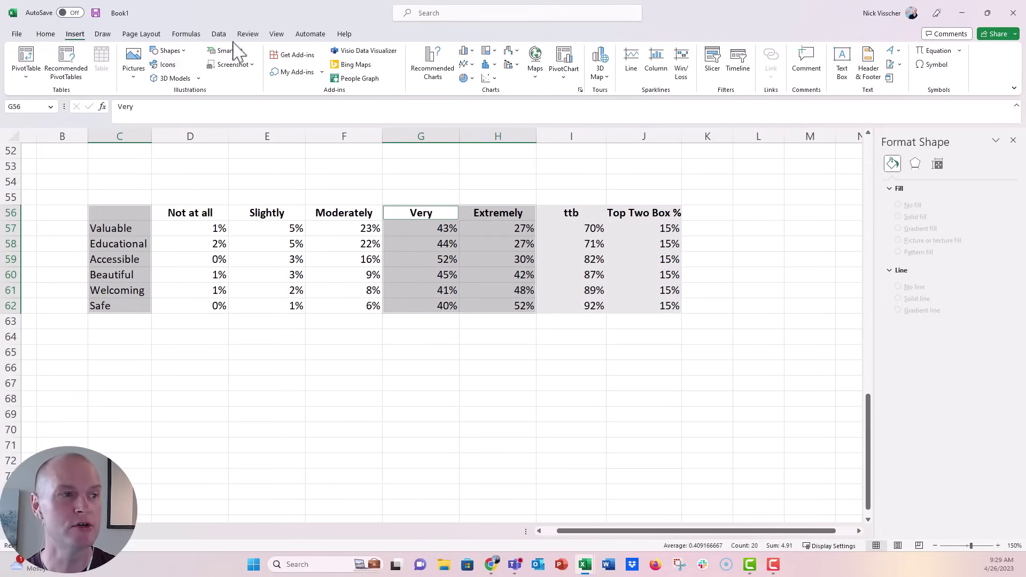
left_click(466, 51)
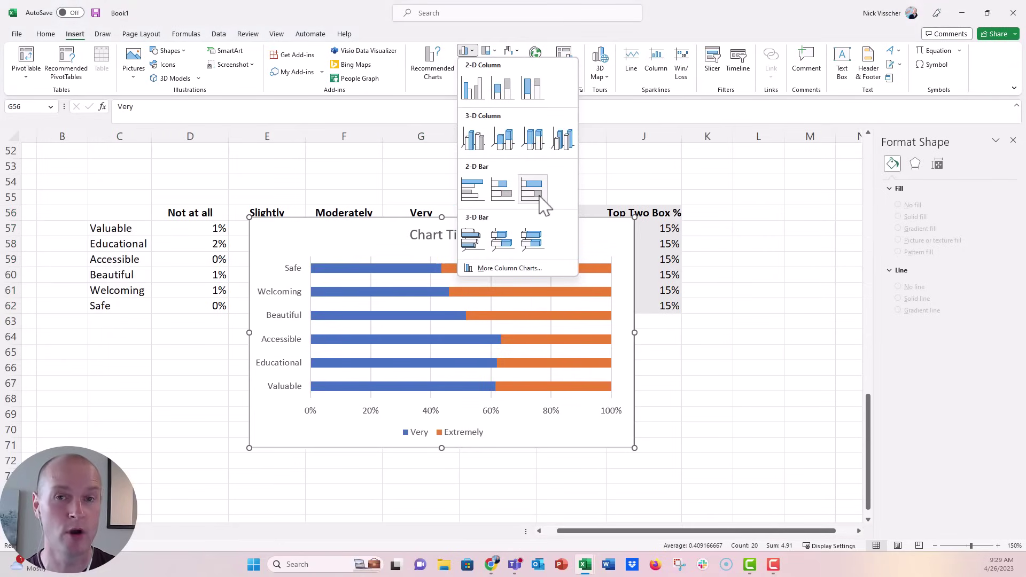
left_click(511, 199)
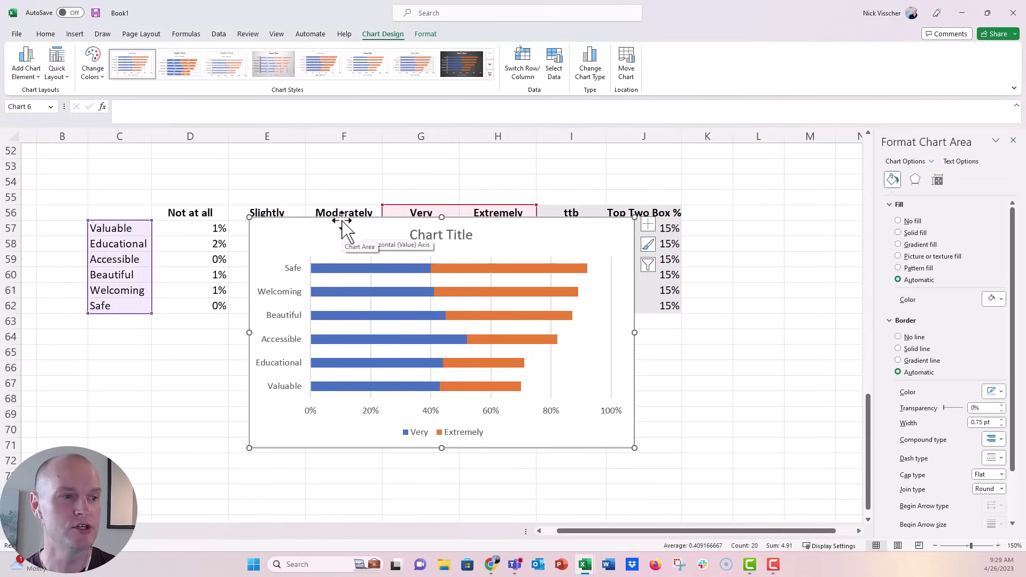
Move the new stacked bar chart below the survey table so that it starts at about row 64
left_click_drag(343, 222, 339, 285)
scroll(337, 278, "down", 3)
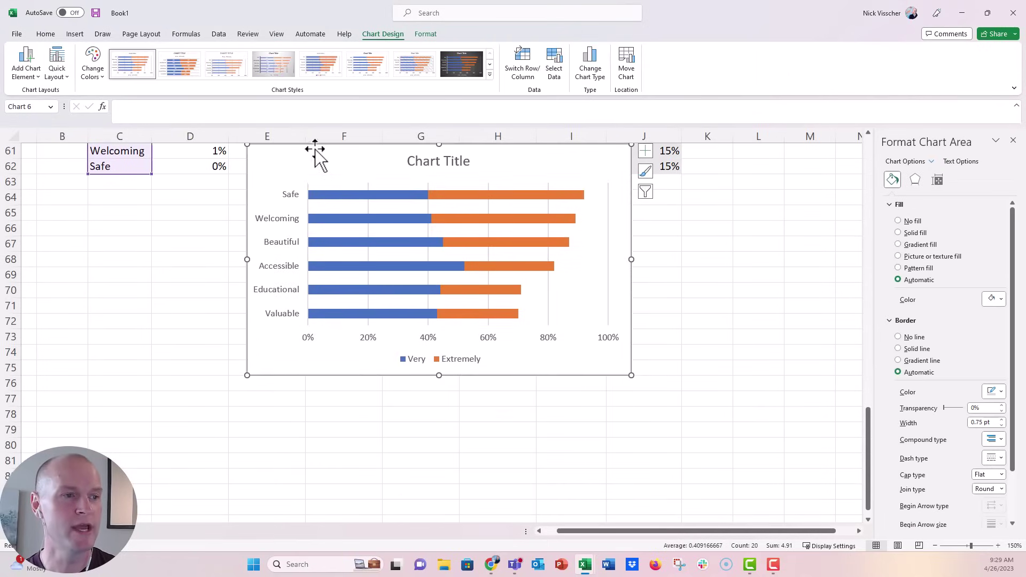
left_click_drag(314, 174, 319, 208)
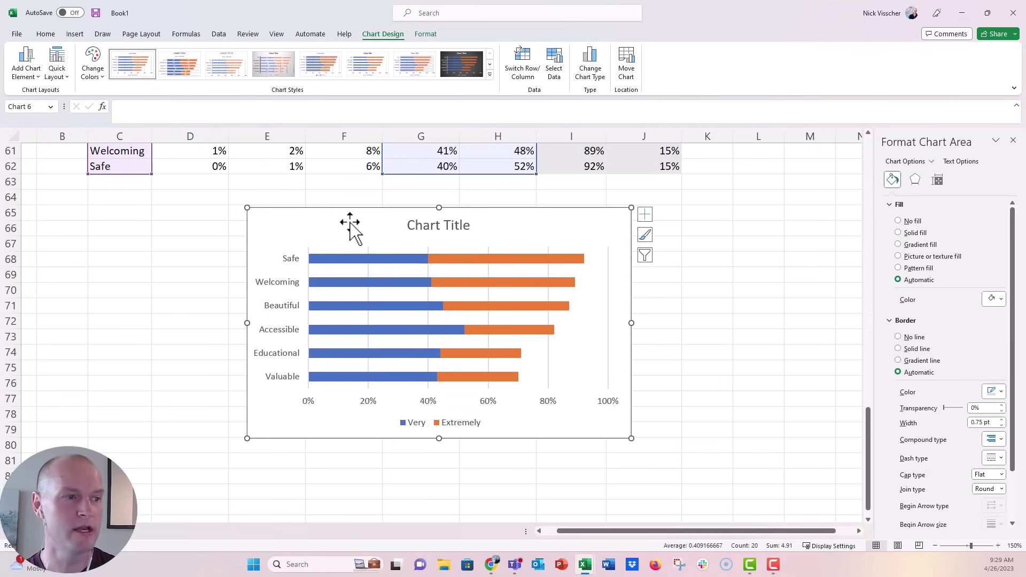
scroll(350, 227, "up", 1)
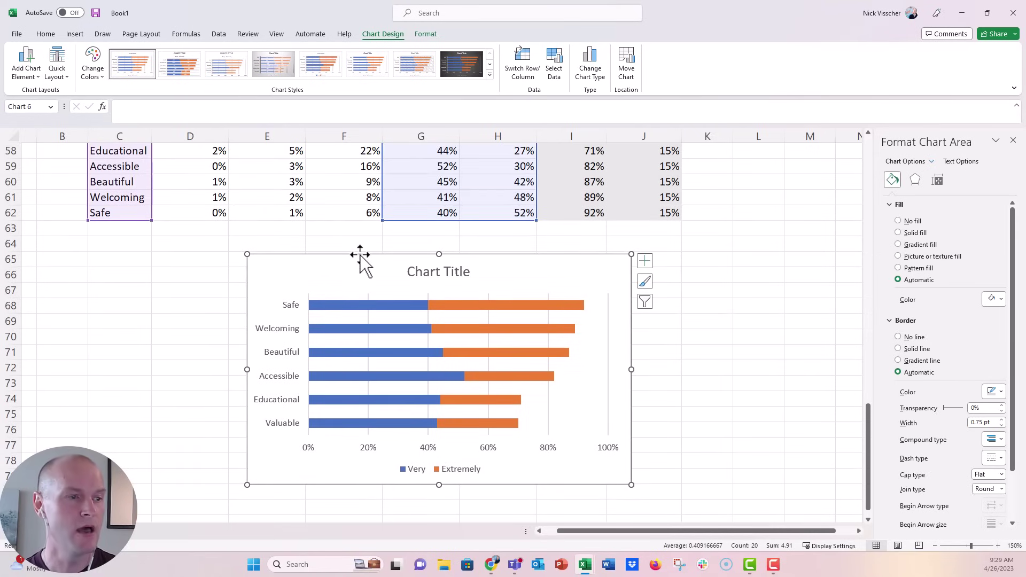
left_click_drag(361, 251, 363, 239)
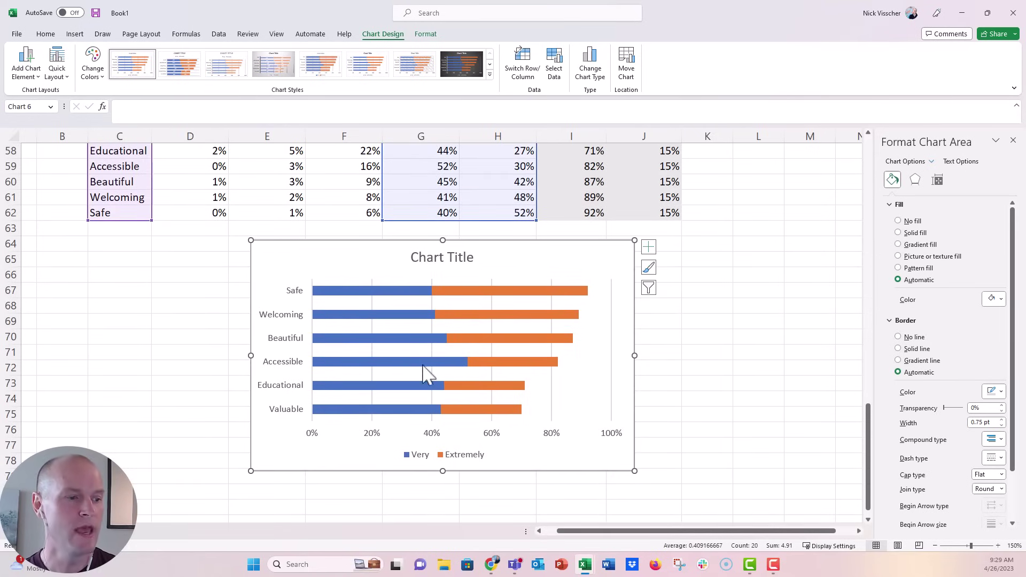
Position the stacked bar chart's legend at the top and delete the chart title
left_click(464, 455)
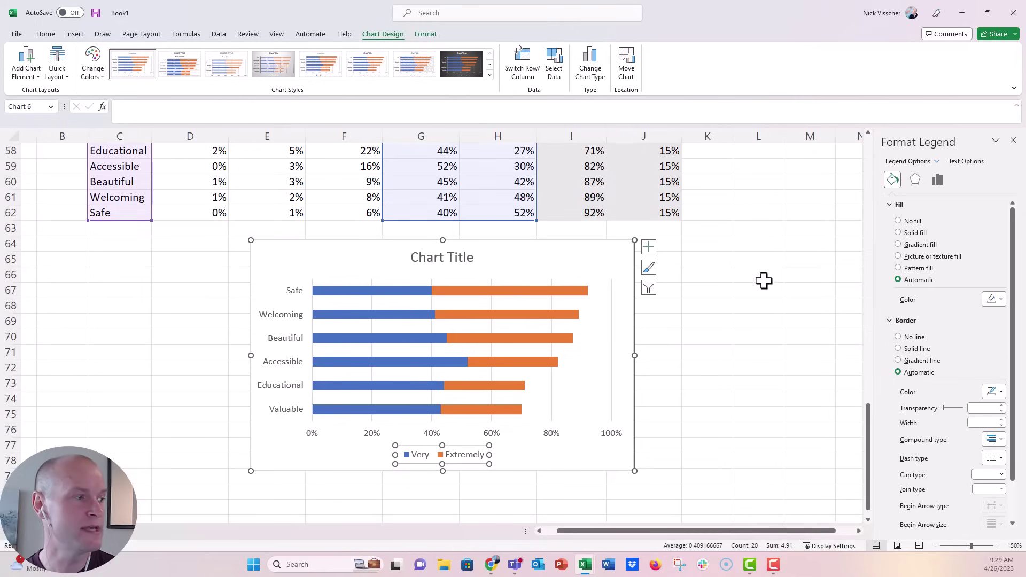
left_click(937, 180)
left_click(910, 234)
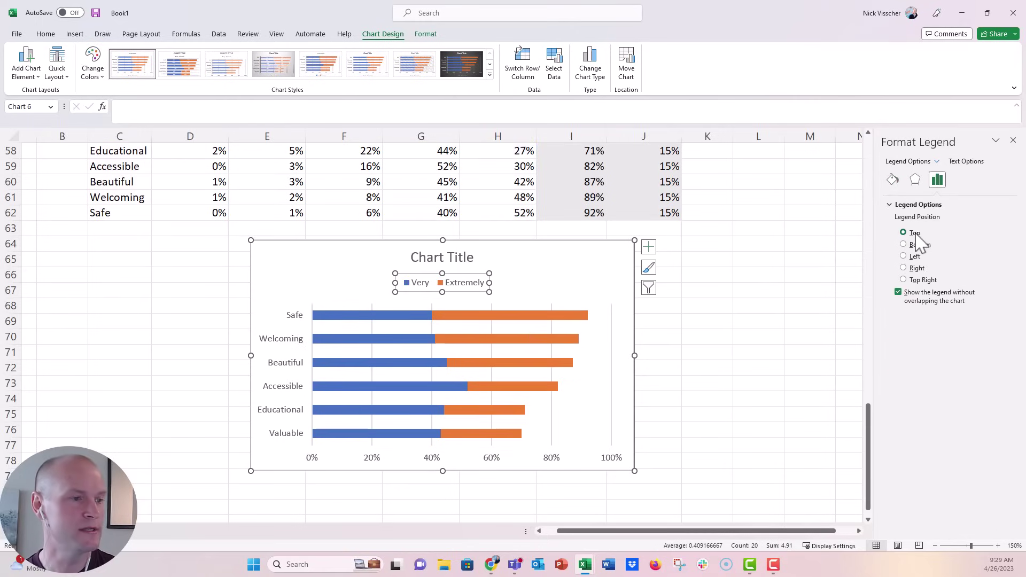
left_click(444, 255)
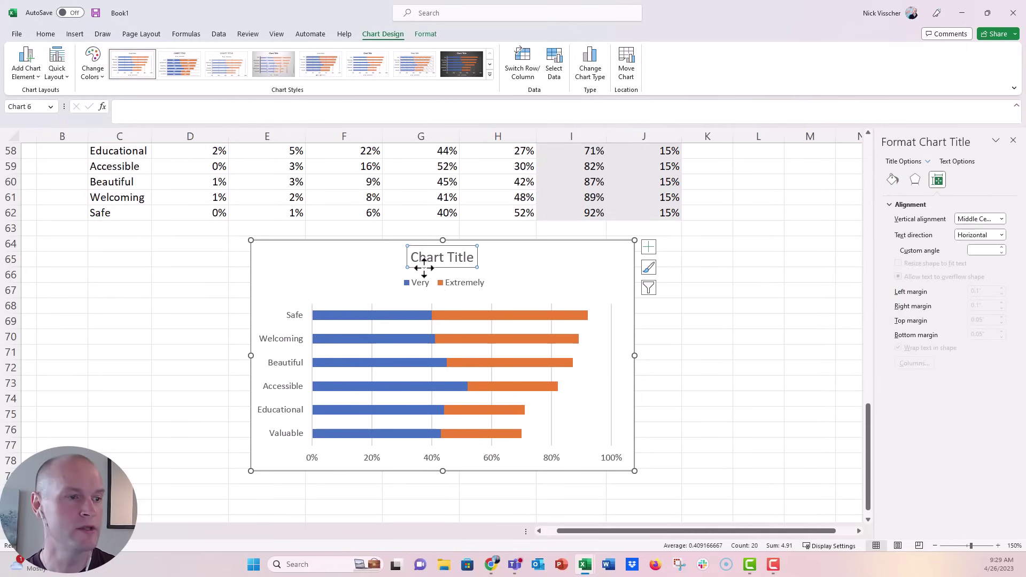
left_click_drag(423, 268, 270, 268)
key("Delete")
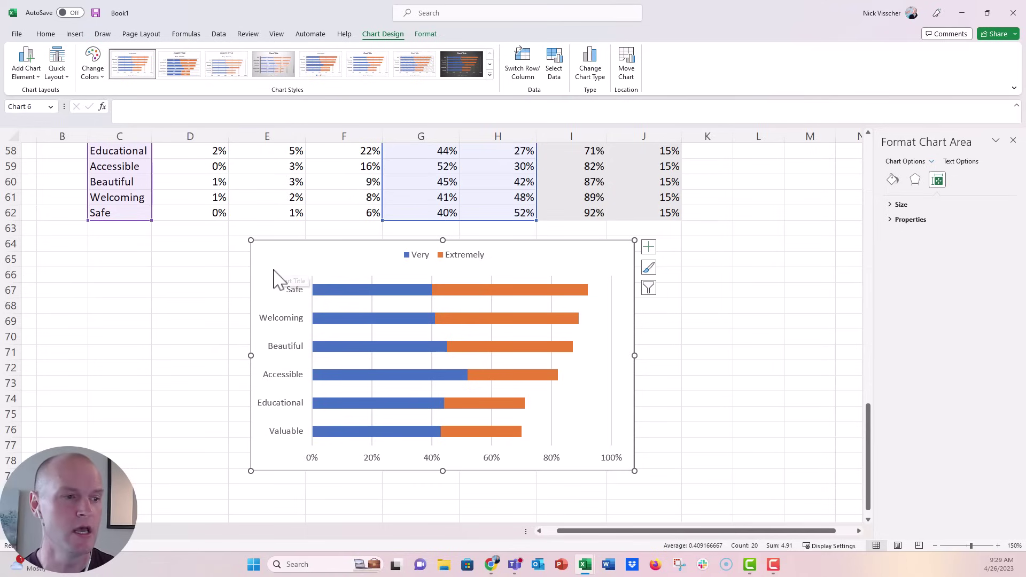
Set the gap width of the stacked bars to 30%
left_click(327, 291)
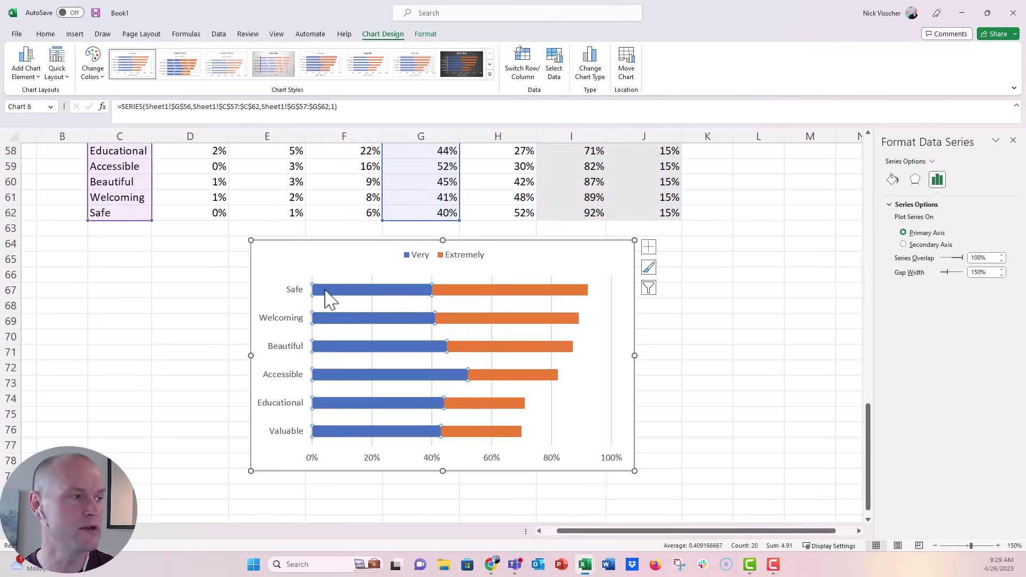
left_click(970, 273)
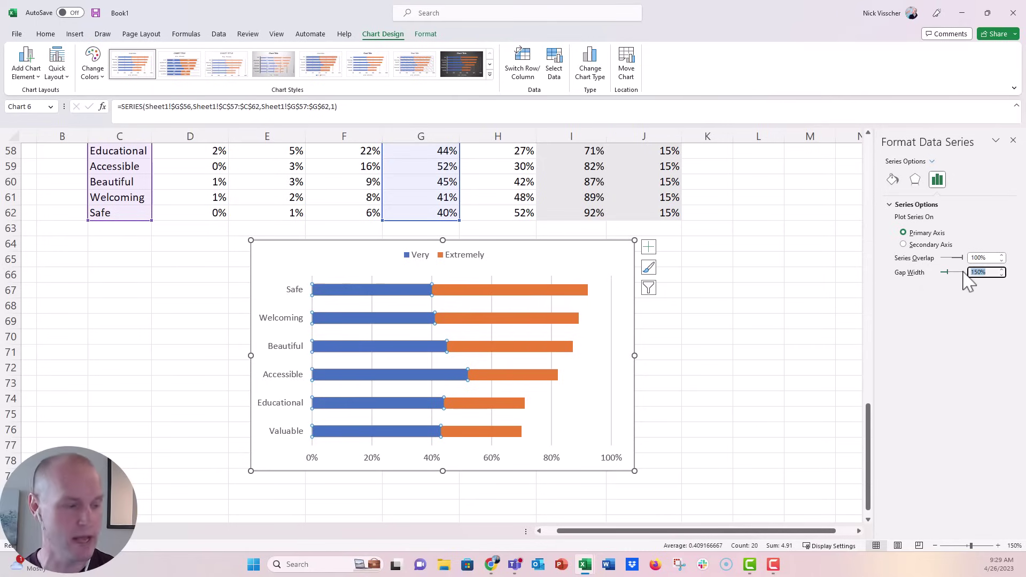
type("30")
key("Return")
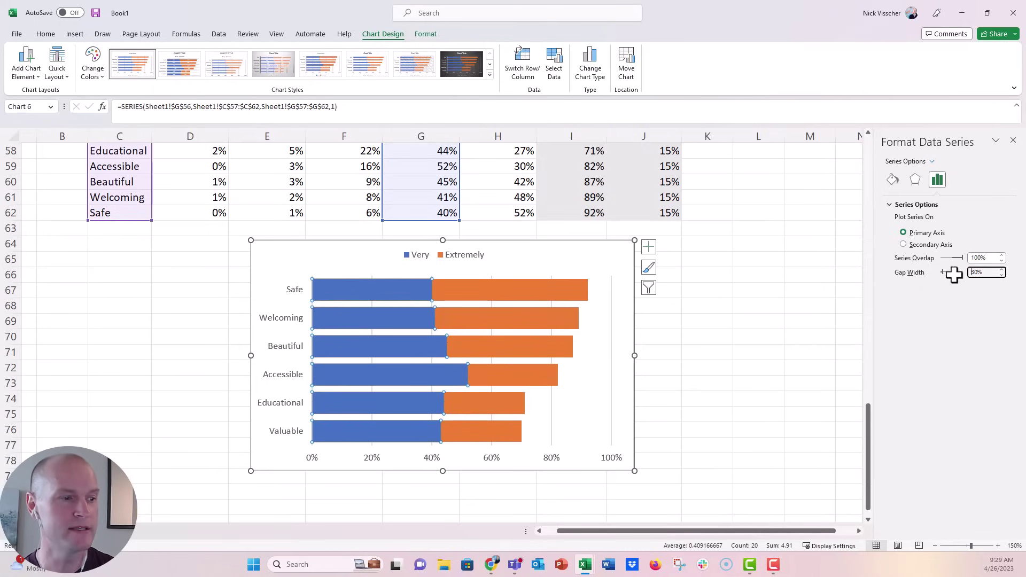
Delete the stacked bar chart's horizontal percentage axis and its vertical gridlines
left_click(548, 463)
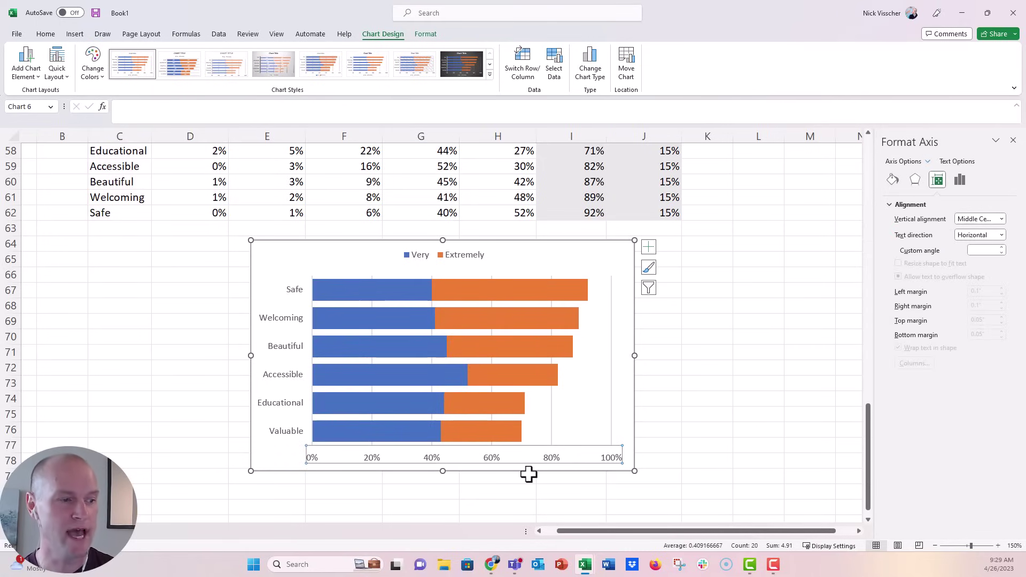
key("Delete")
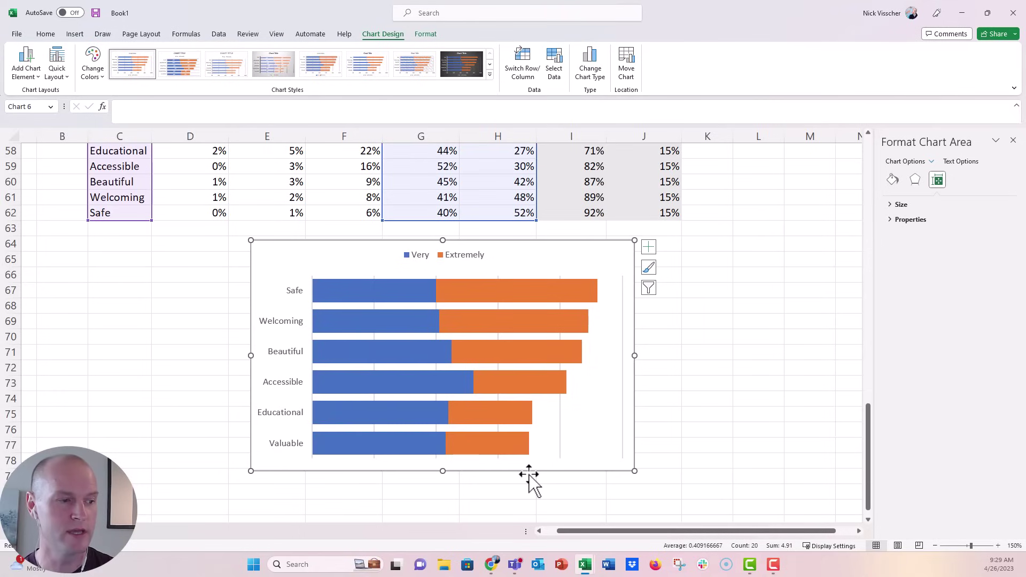
left_click(561, 429)
key("Delete")
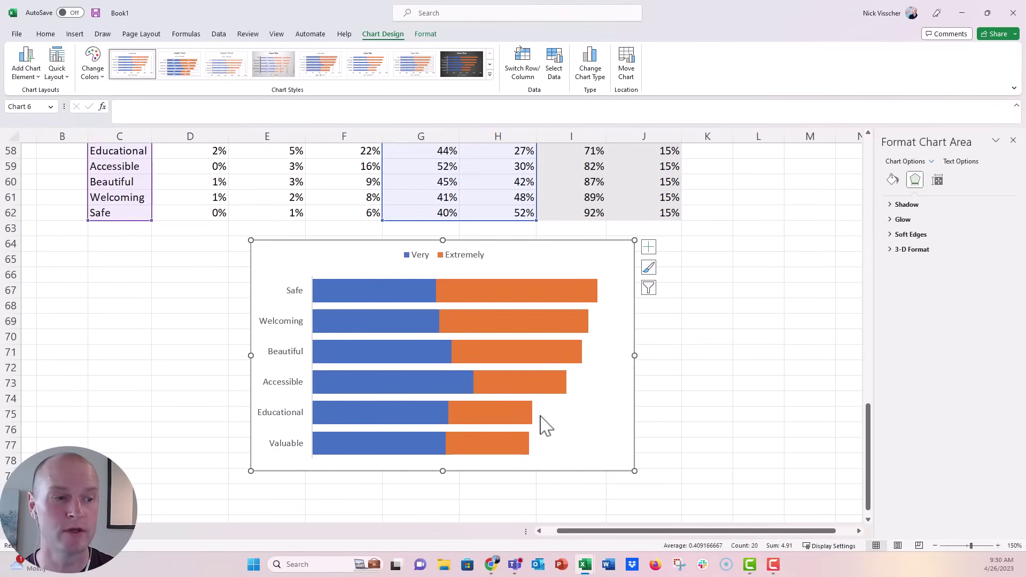
Give the blue Very series a solid white border
left_click(328, 292)
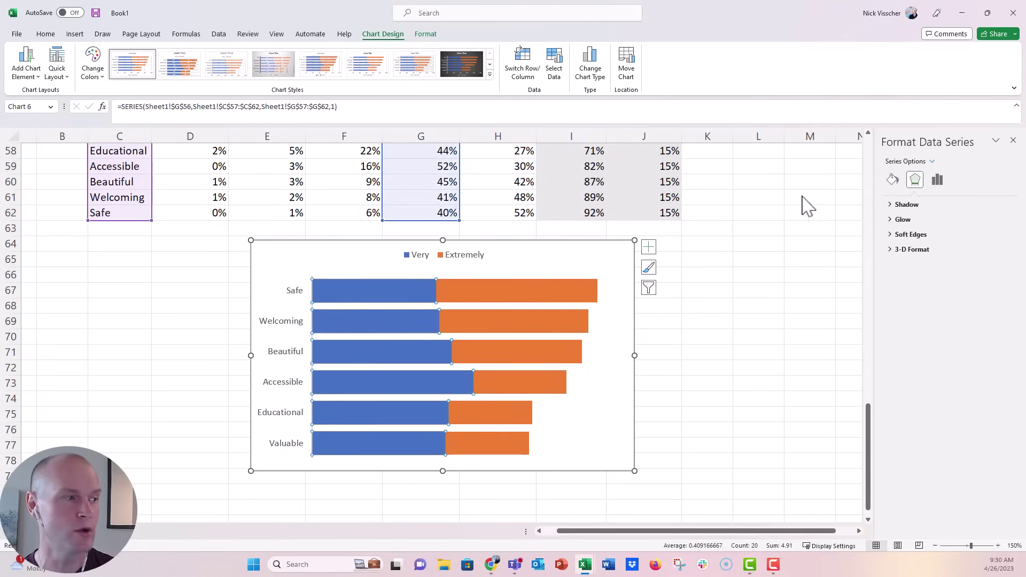
left_click(892, 180)
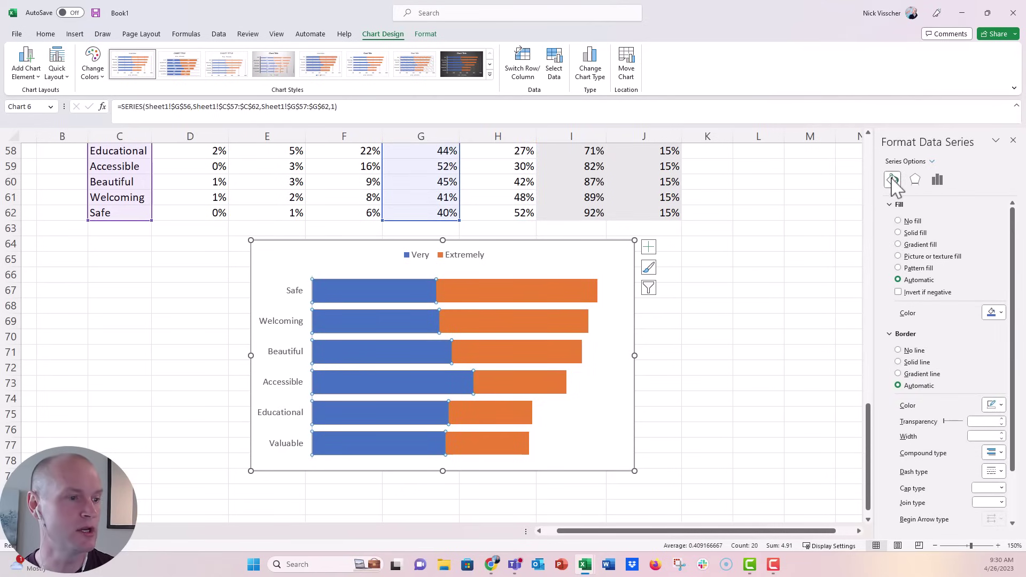
left_click(917, 363)
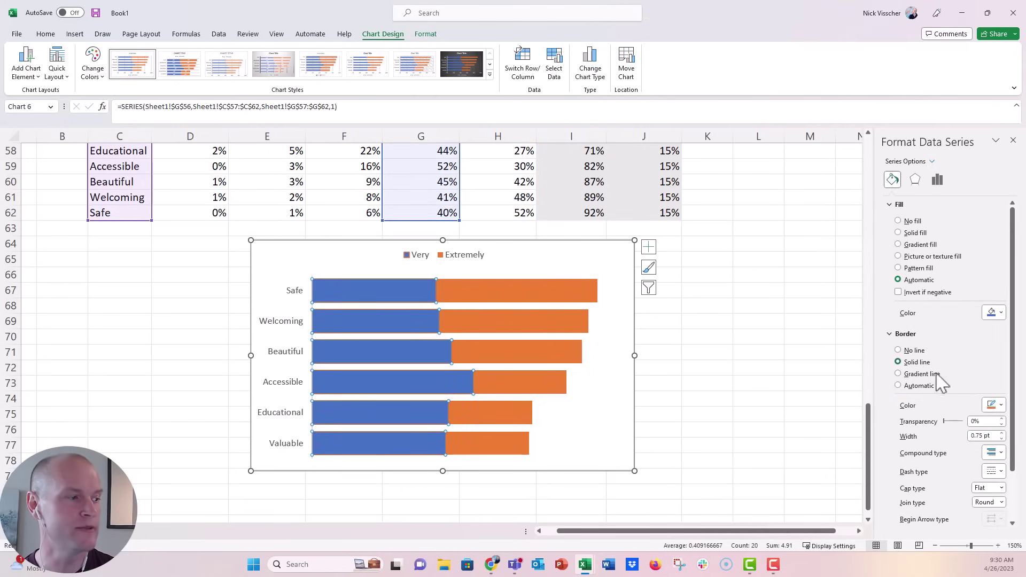
left_click(994, 405)
left_click(942, 424)
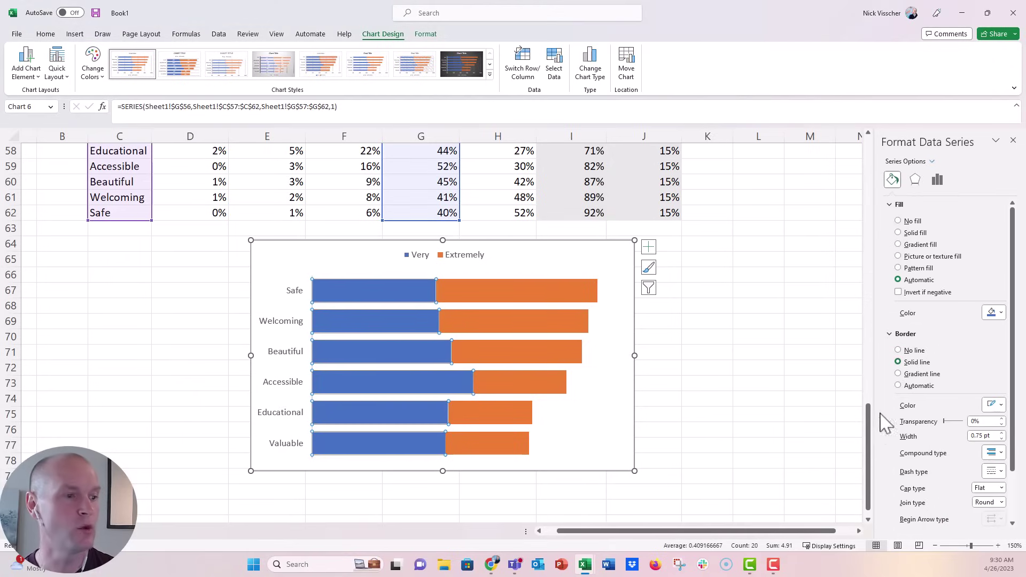
Give the orange Extremely series a solid white border
left_click(533, 296)
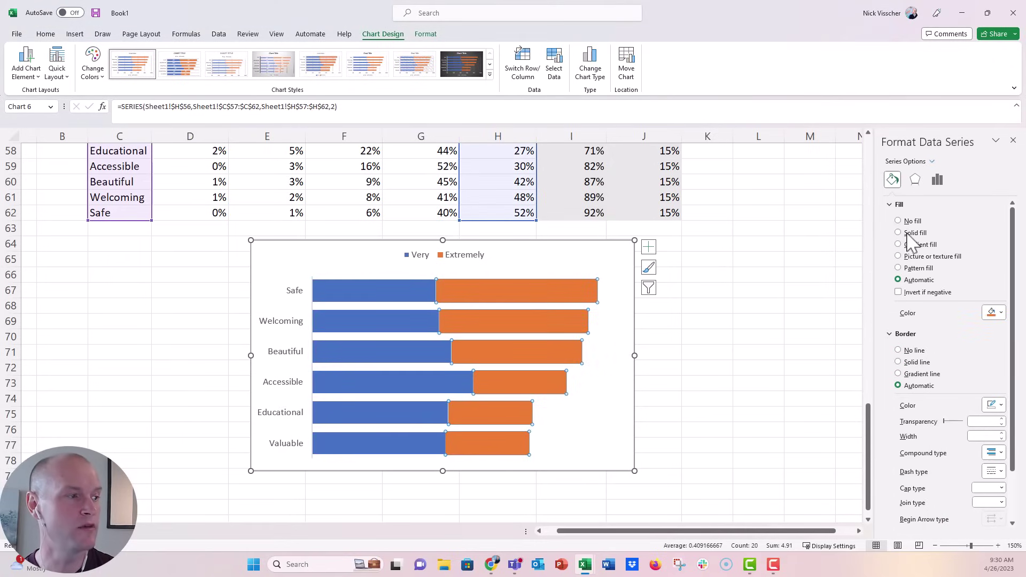
left_click(916, 362)
left_click(709, 397)
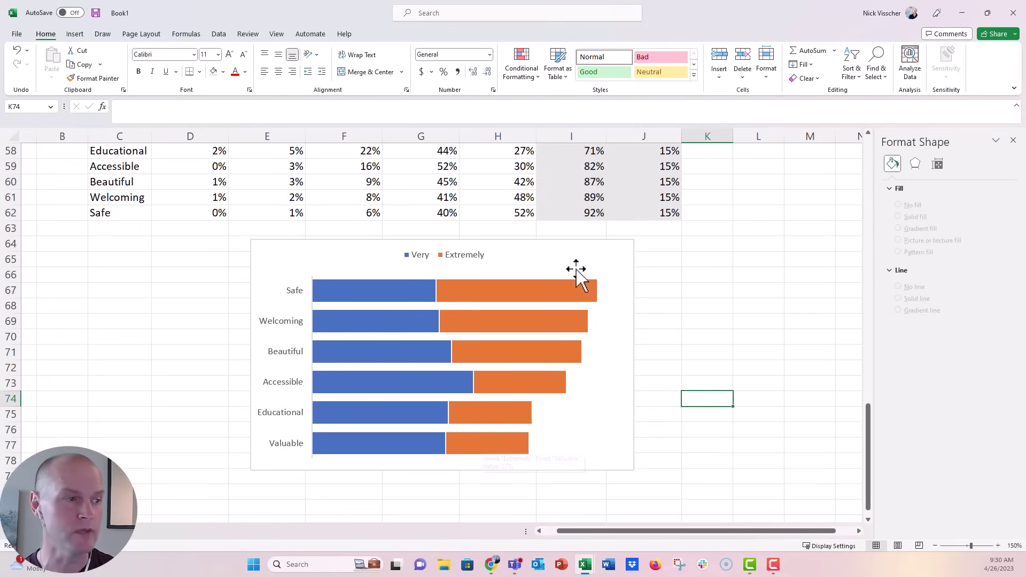
Remove the outline around the stacked bar chart and the line of its vertical category axis
left_click(593, 241)
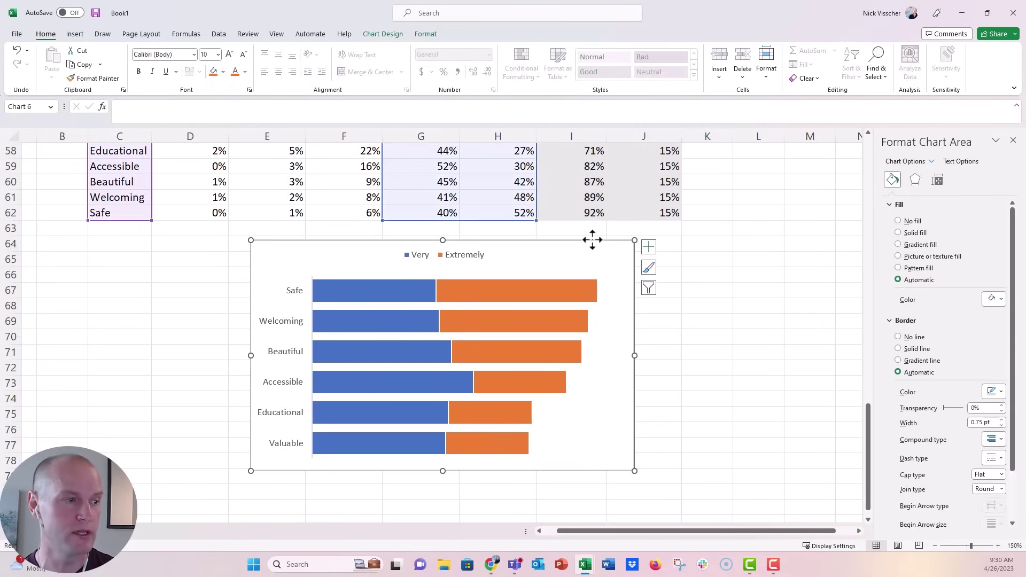
left_click(713, 351)
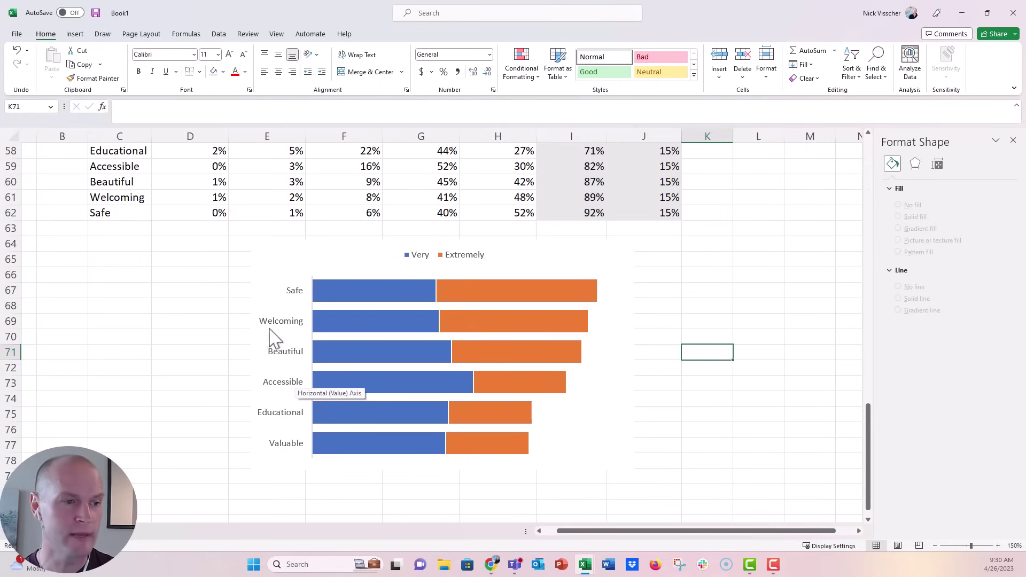
left_click(295, 297)
left_click(892, 180)
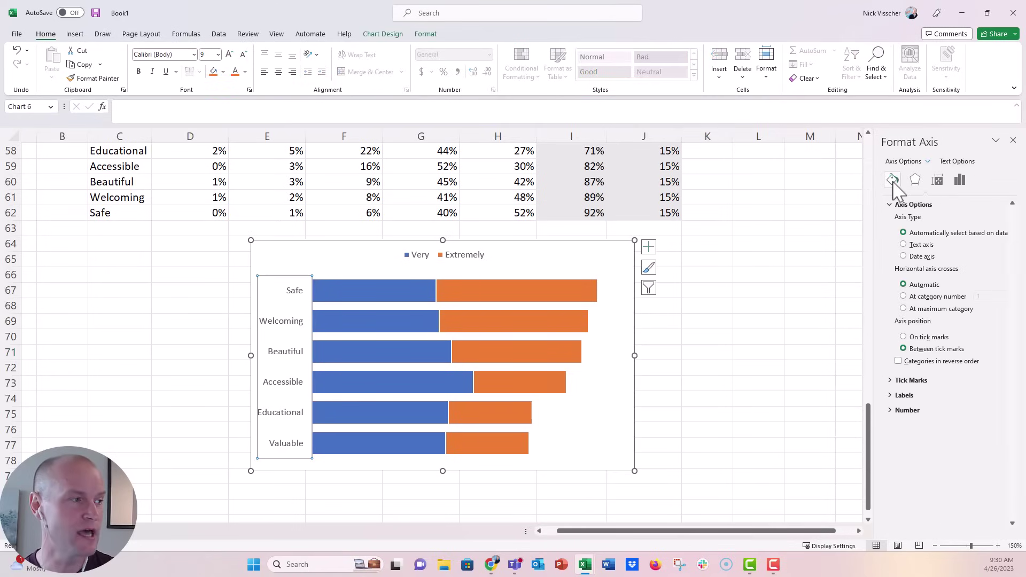
left_click(907, 338)
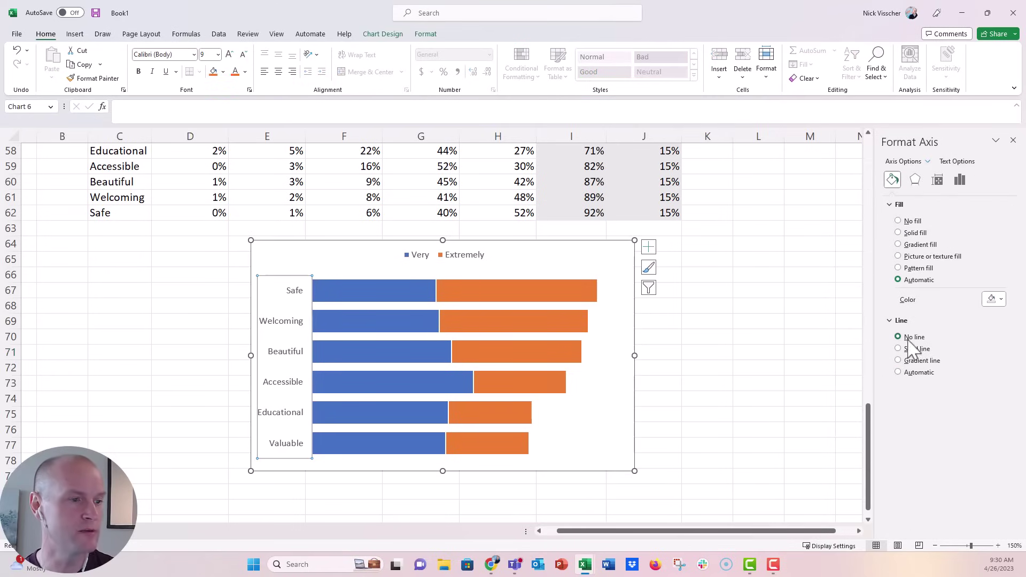
left_click(724, 367)
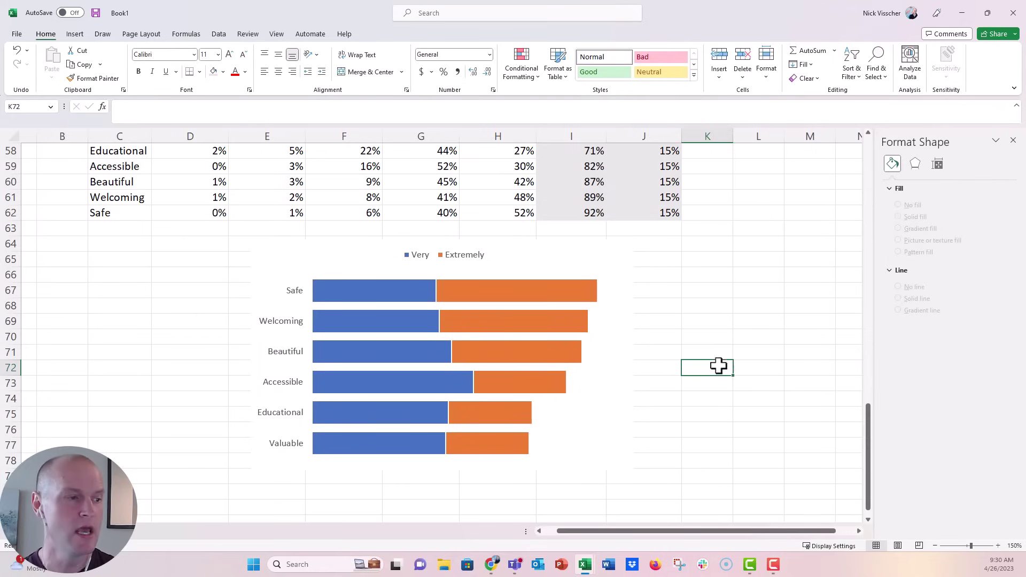
Add data labels to the blue Very series
left_click(356, 292)
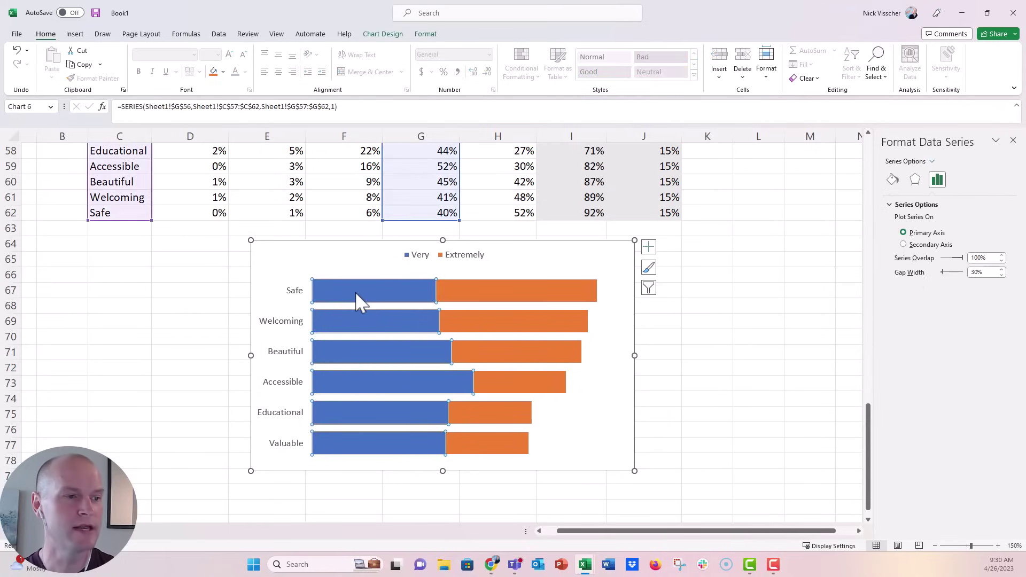
right_click(322, 290)
left_click(342, 377)
Make the Very series data labels white and position them at Inside End
left_click(368, 290)
left_click(245, 71)
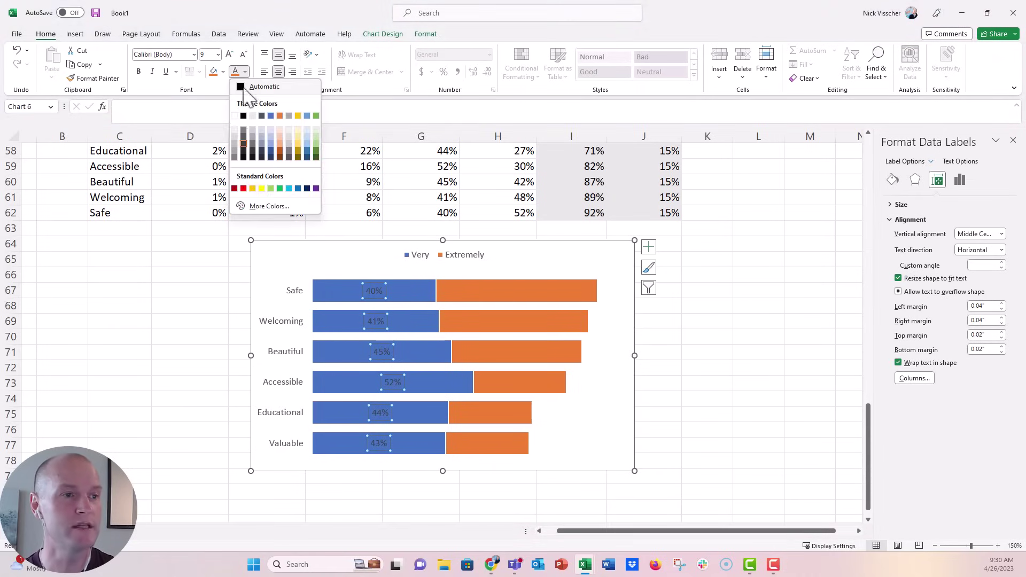
left_click(234, 116)
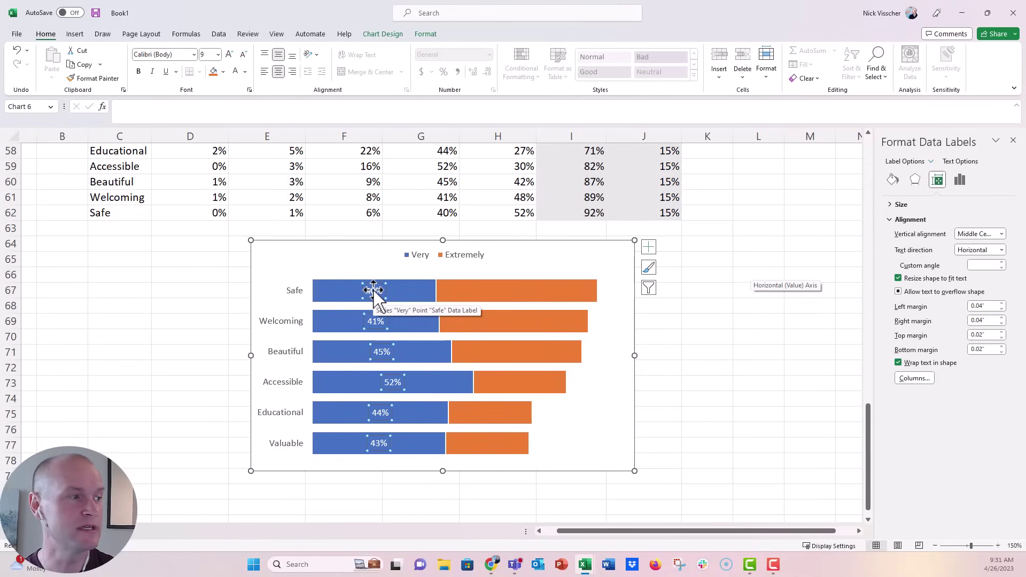
left_click(959, 180)
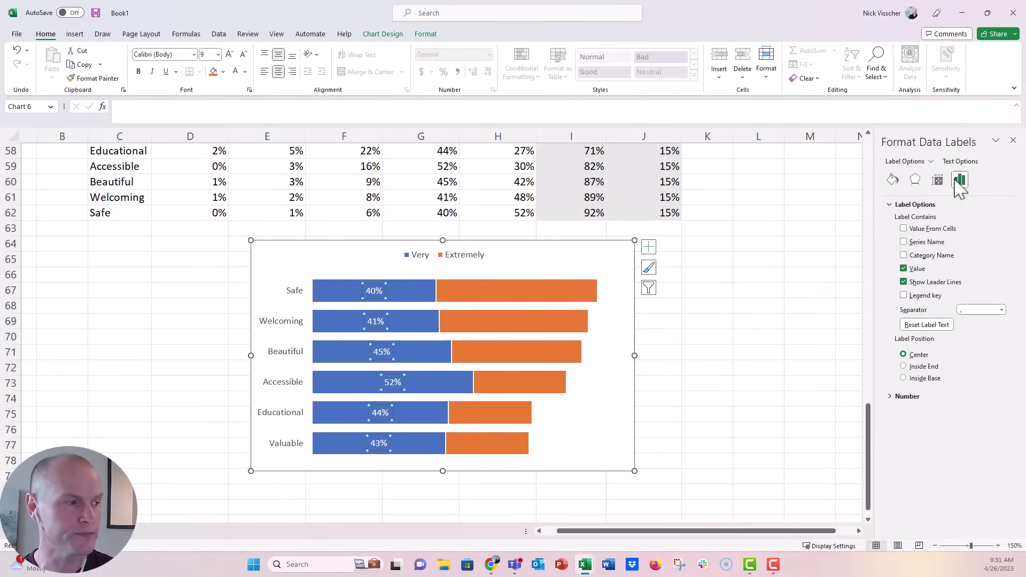
left_click(923, 366)
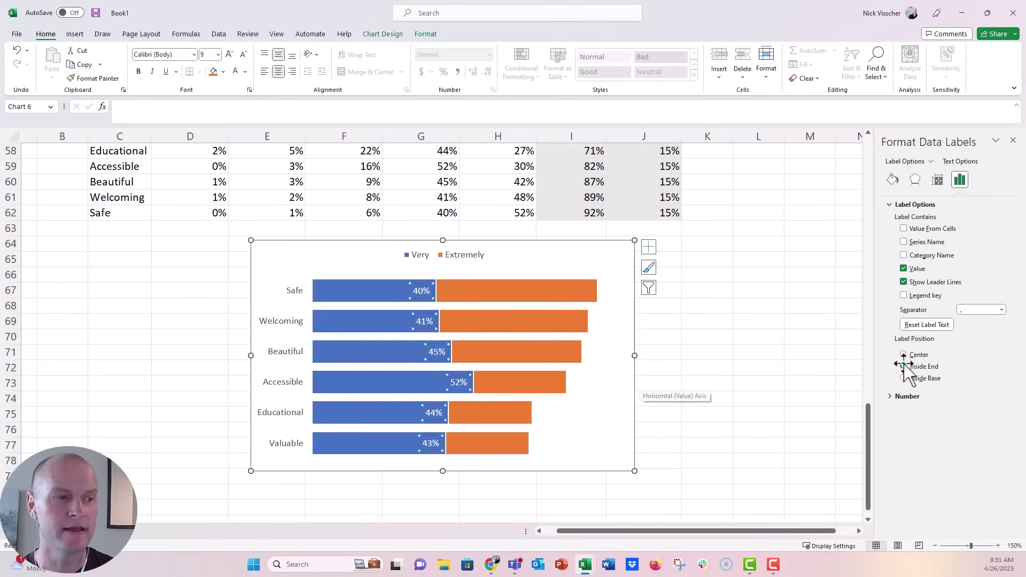
Add data labels to the orange Extremely series
left_click(450, 296)
right_click(450, 296)
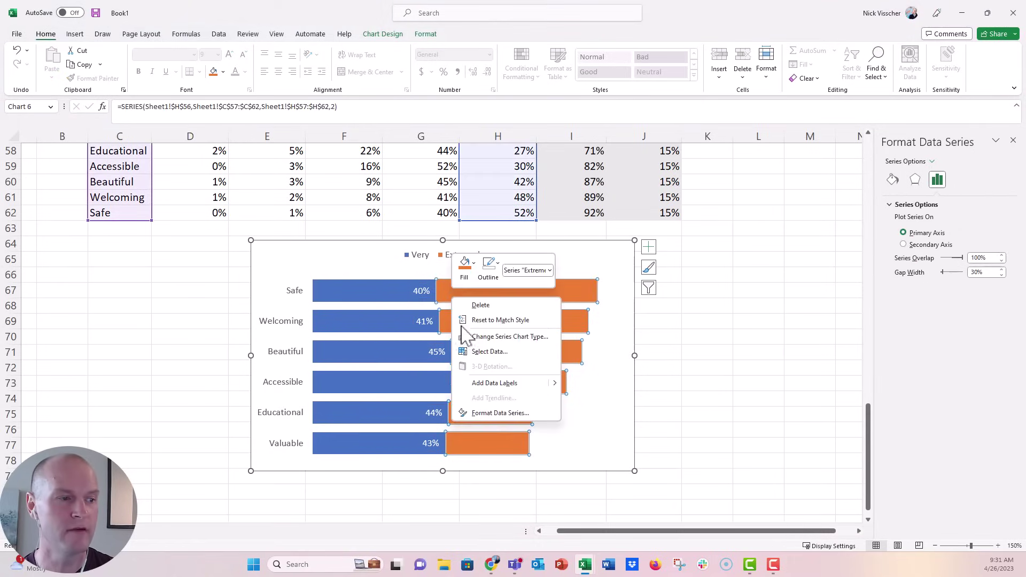
left_click(489, 384)
Make the Extremely series data labels white and position them at Inside End
left_click(517, 293)
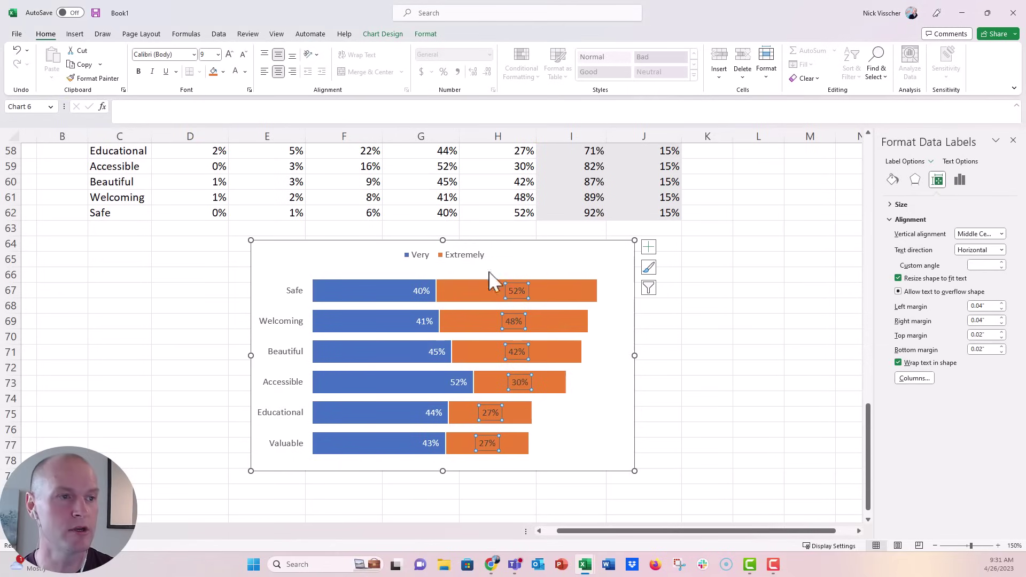
left_click(240, 74)
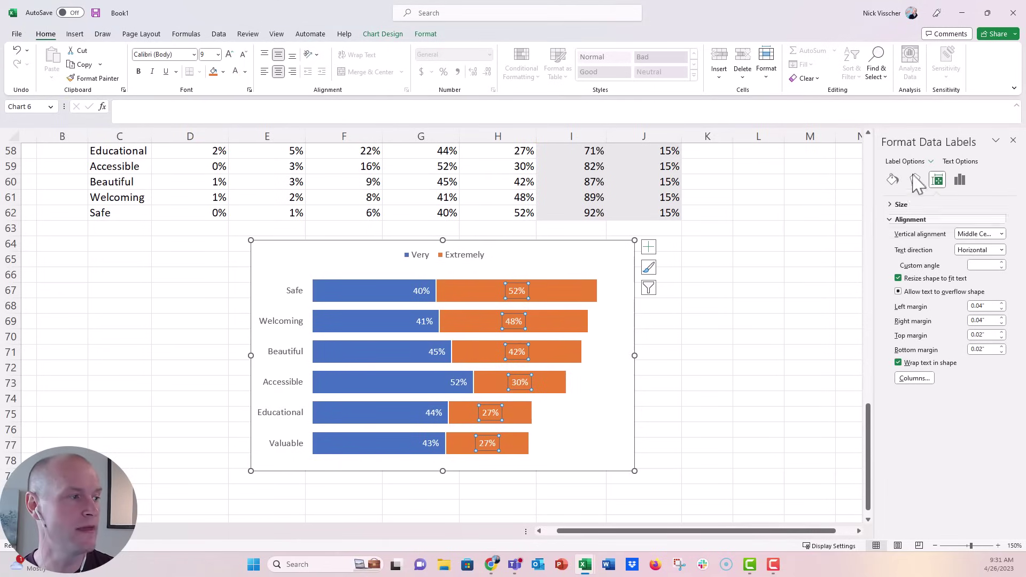
left_click(960, 179)
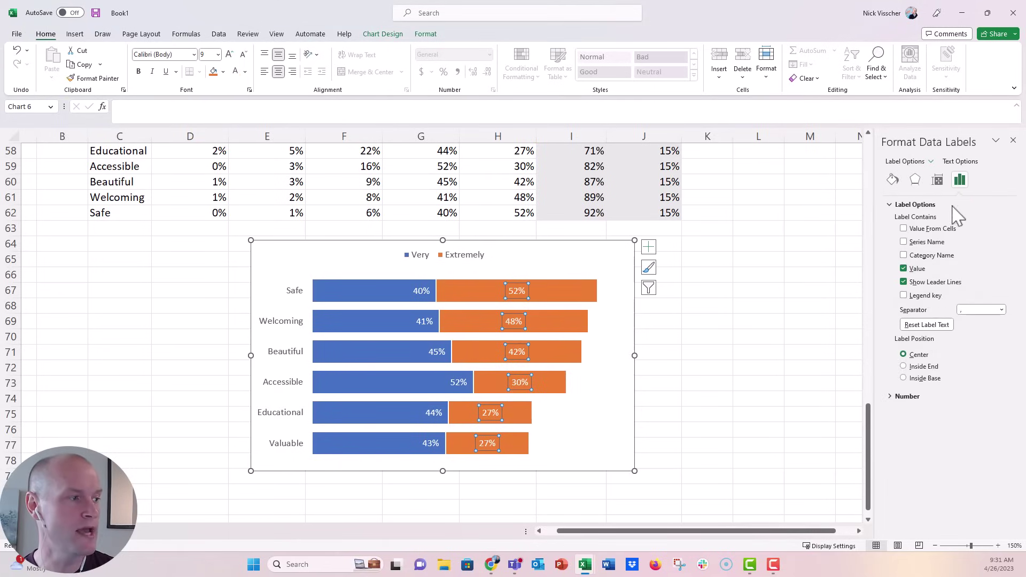
left_click(922, 367)
left_click(731, 426)
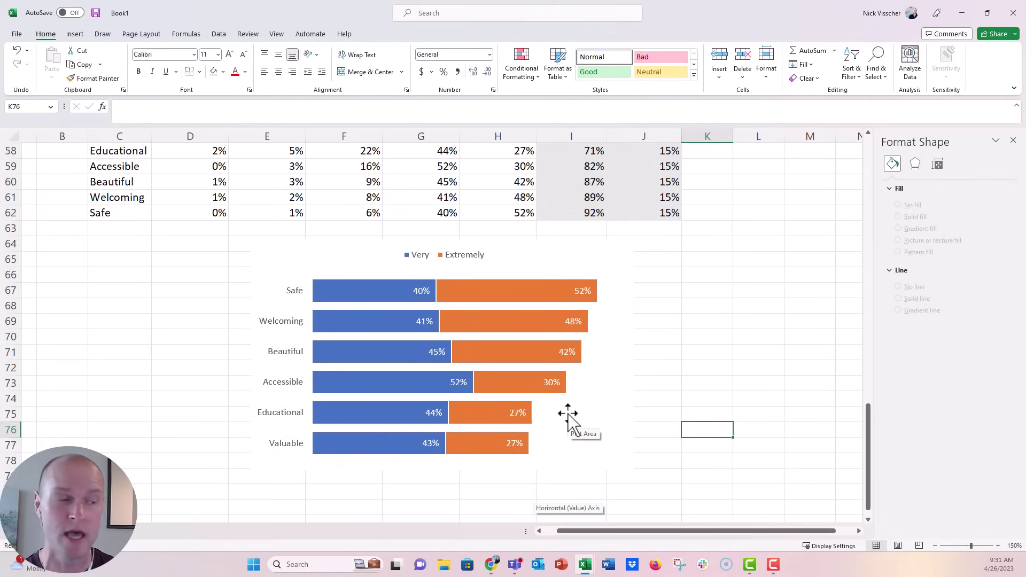
Copy the Top Two Box % column, J56:J62, and paste it into the stacked bar chart as a third series
scroll(719, 366, "up", 2)
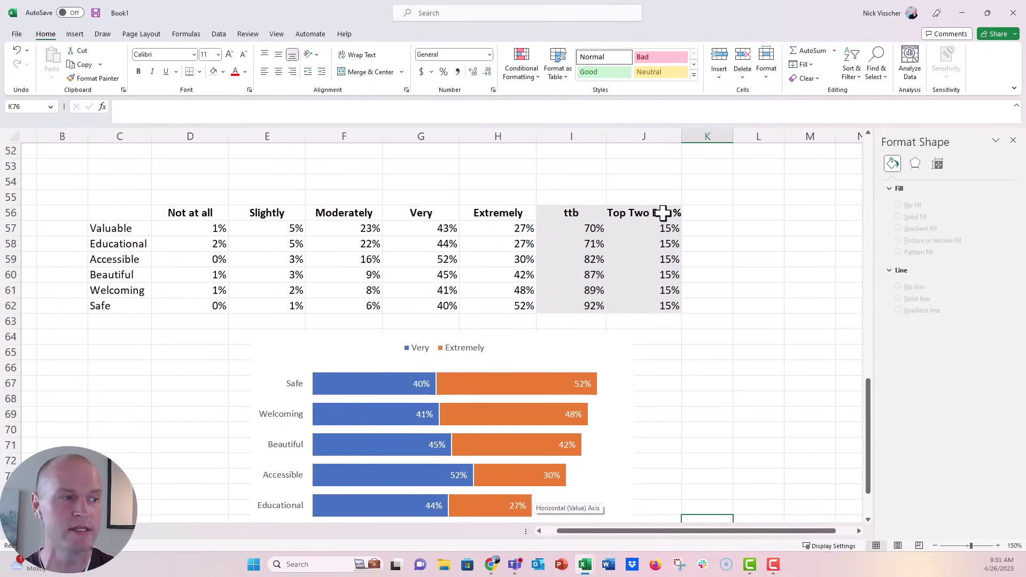
left_click_drag(670, 212, 669, 307)
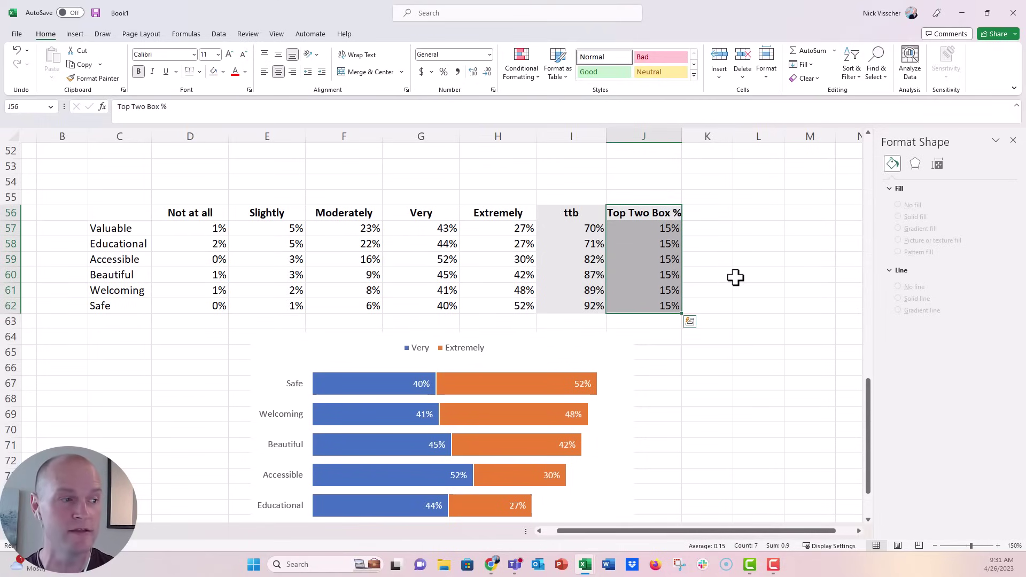
key("ctrl+c")
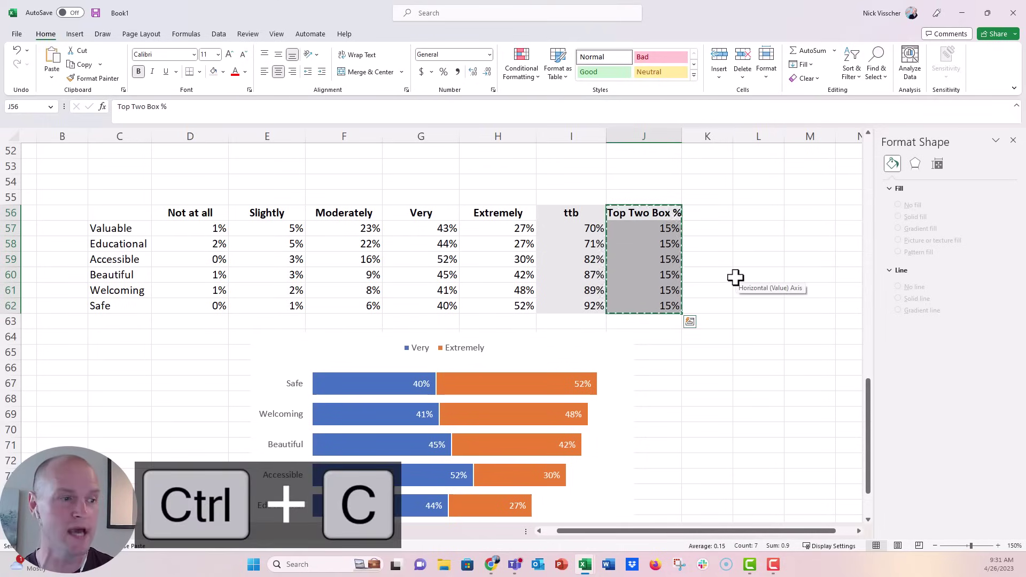
scroll(735, 276, "down", 2)
left_click(259, 244)
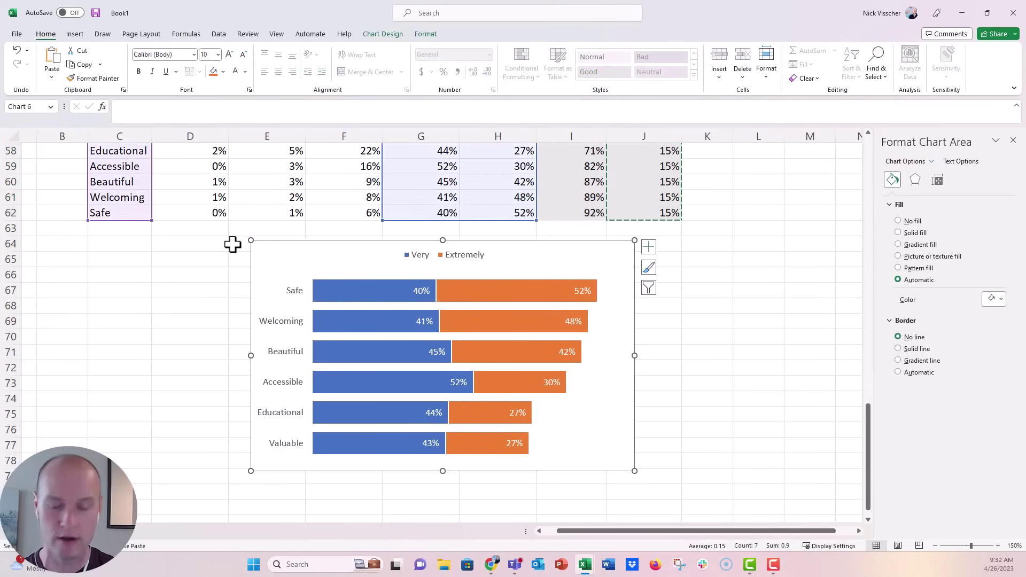
key("ctrl+v")
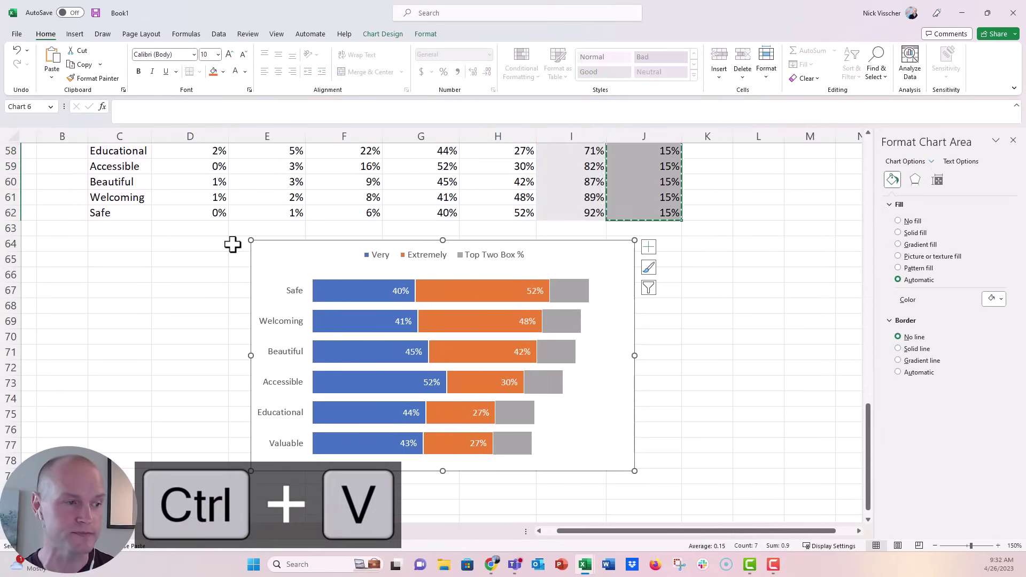
Add data labels to the grey Top Two Box % series
left_click(560, 288)
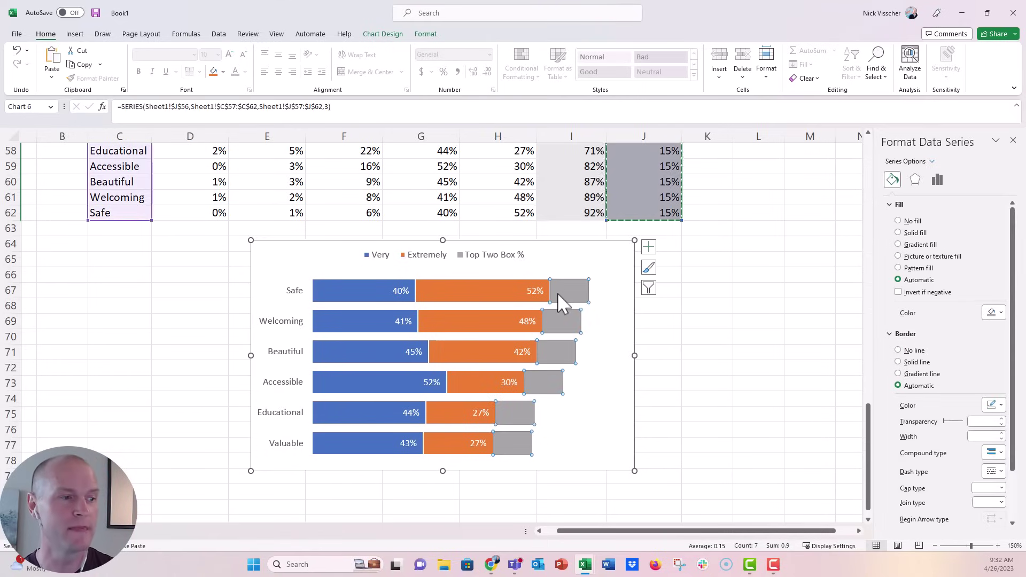
right_click(557, 293)
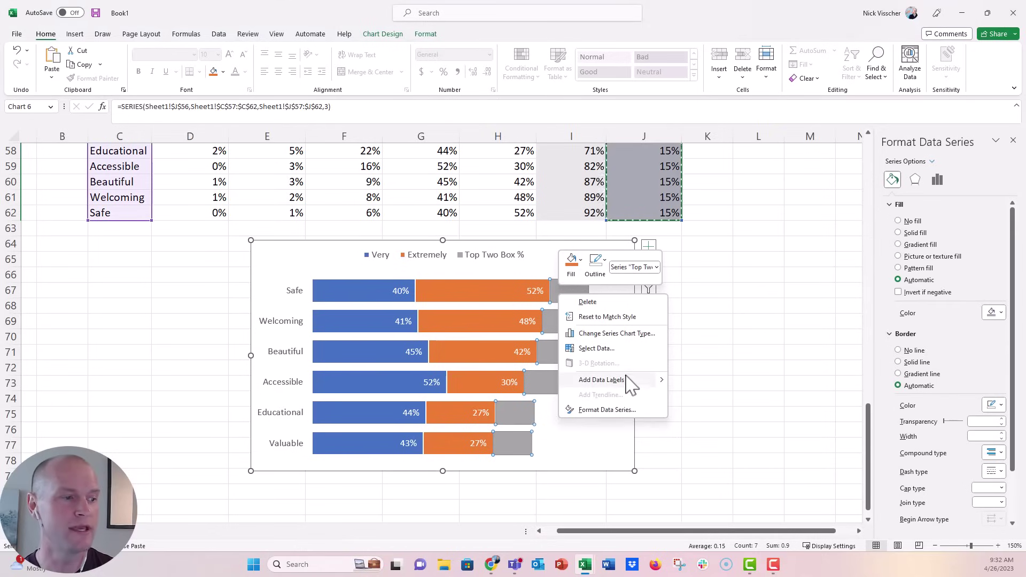
left_click(603, 380)
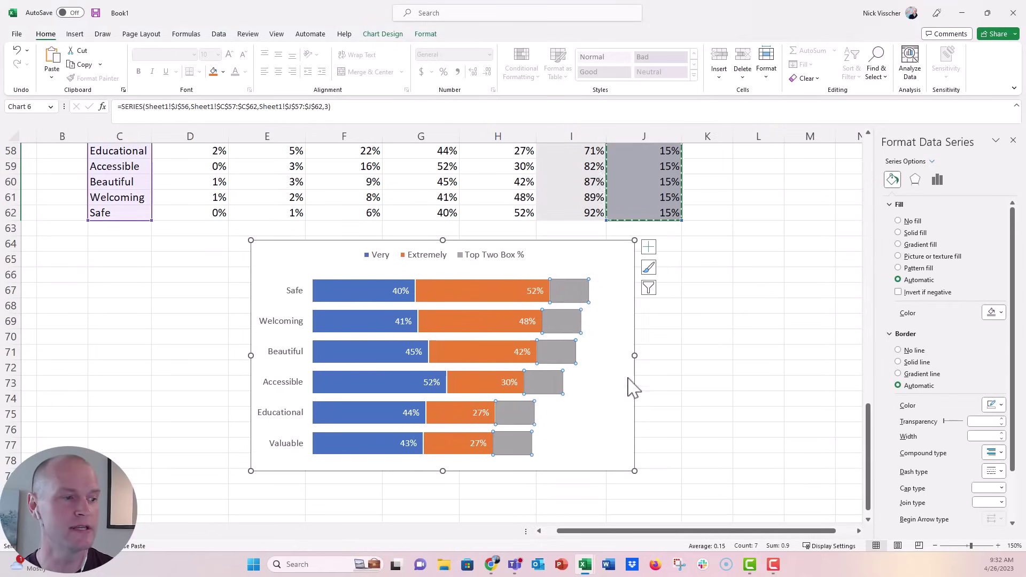
Replace the Value in the Top Two Box % labels with values from the ttb cells I57:I62
left_click(575, 291)
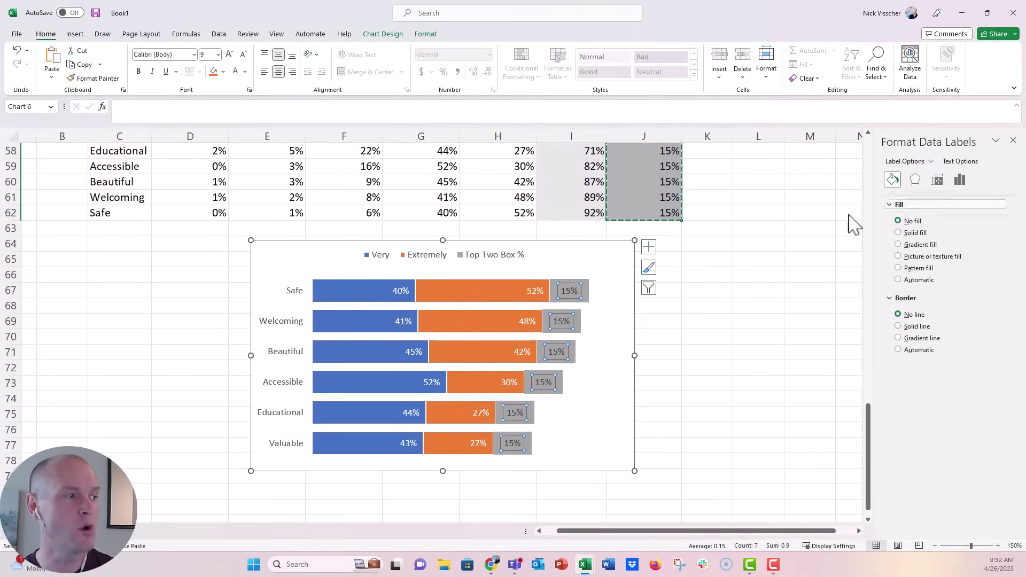
left_click(960, 181)
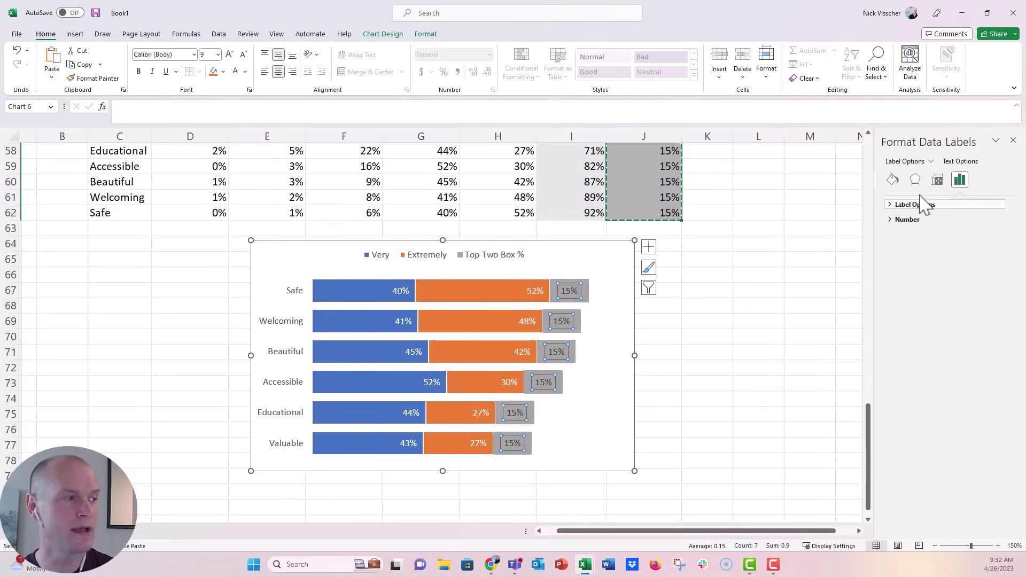
left_click(895, 206)
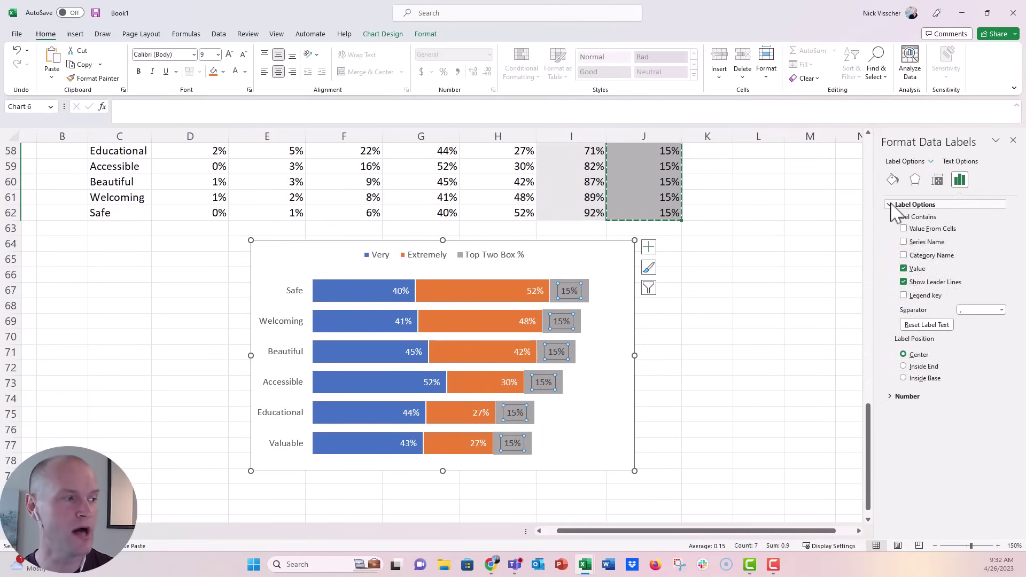
left_click(916, 272)
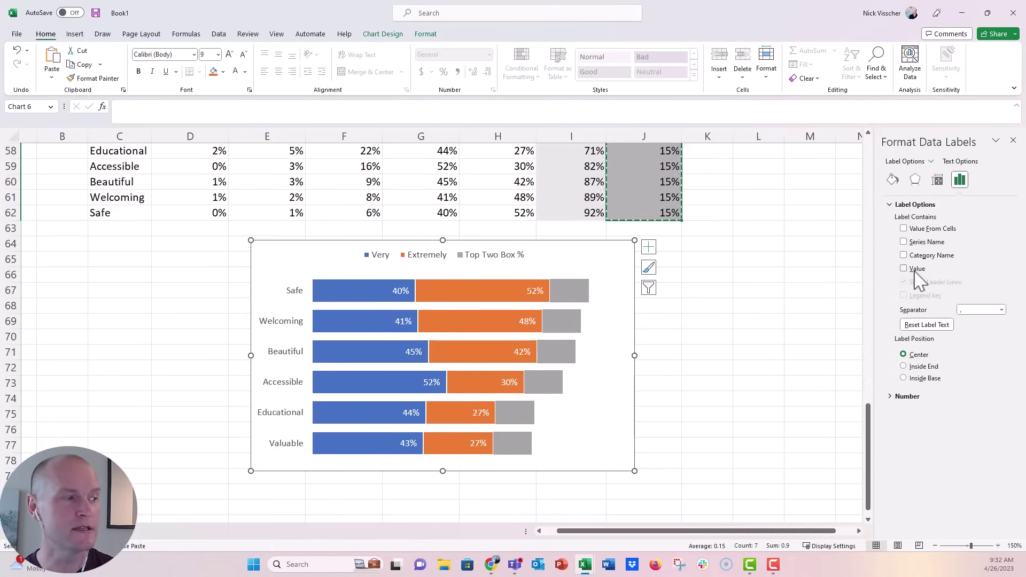
left_click(923, 242)
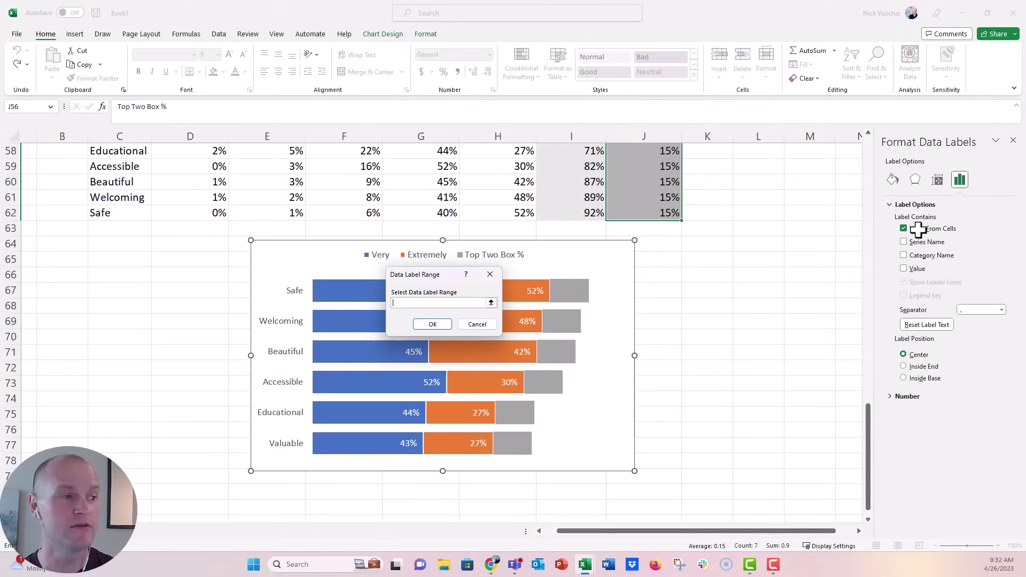
scroll(918, 230, "up", 2)
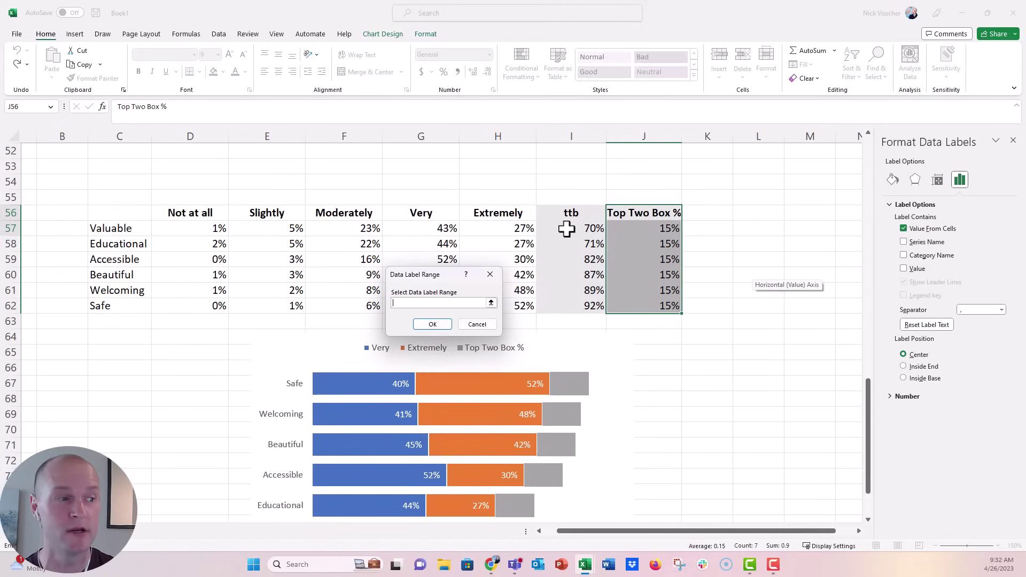
left_click_drag(567, 229, 563, 305)
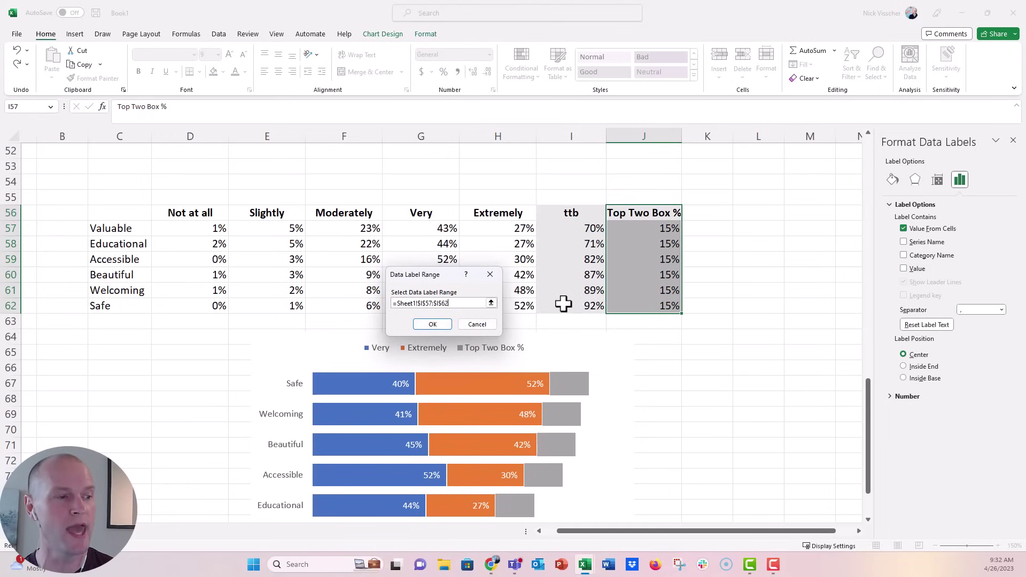
key("Return")
scroll(738, 307, "down", 2)
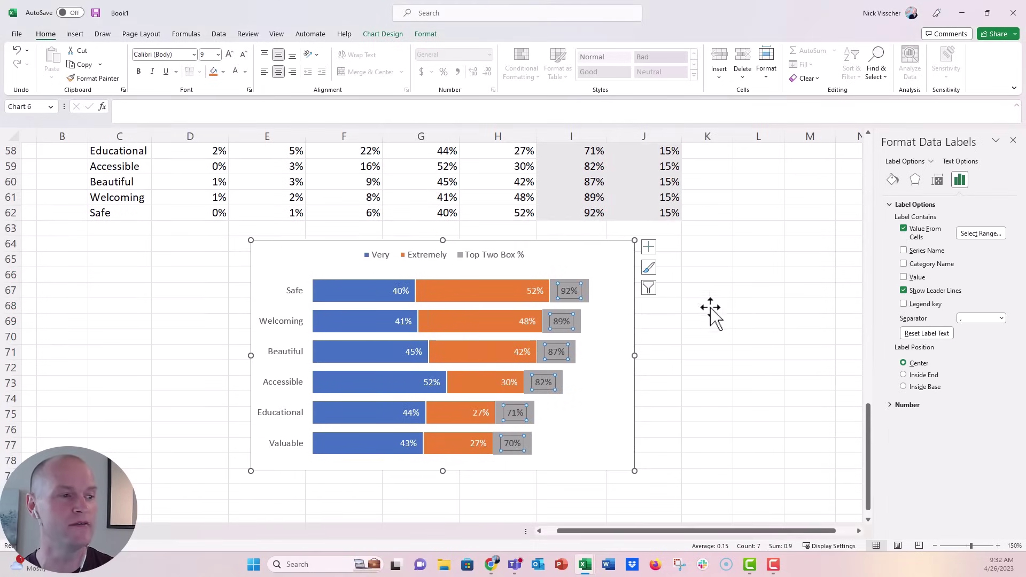
Remove the fill from the Top Two Box % series and color its data labels light grey
left_click(585, 297)
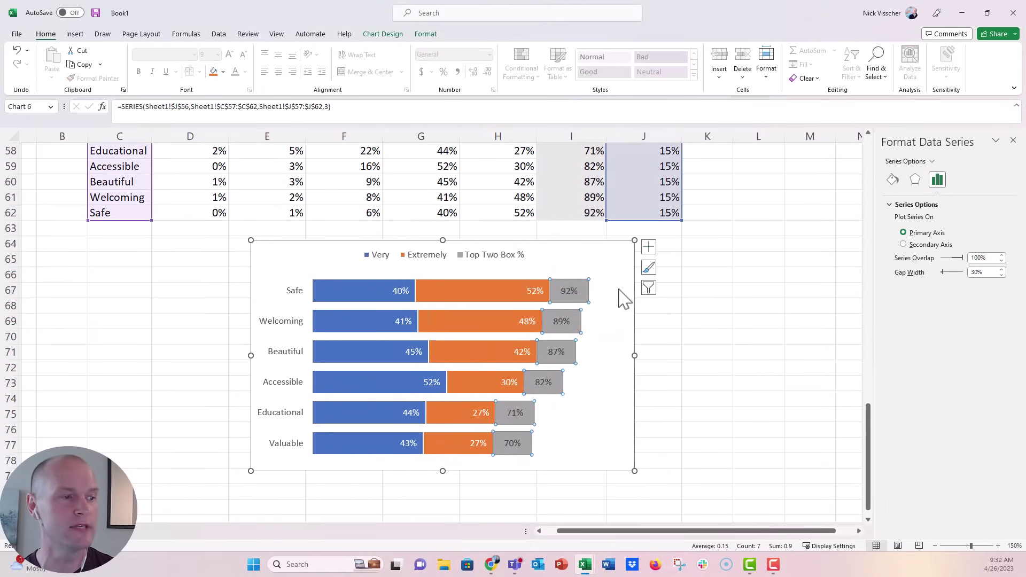
left_click(893, 181)
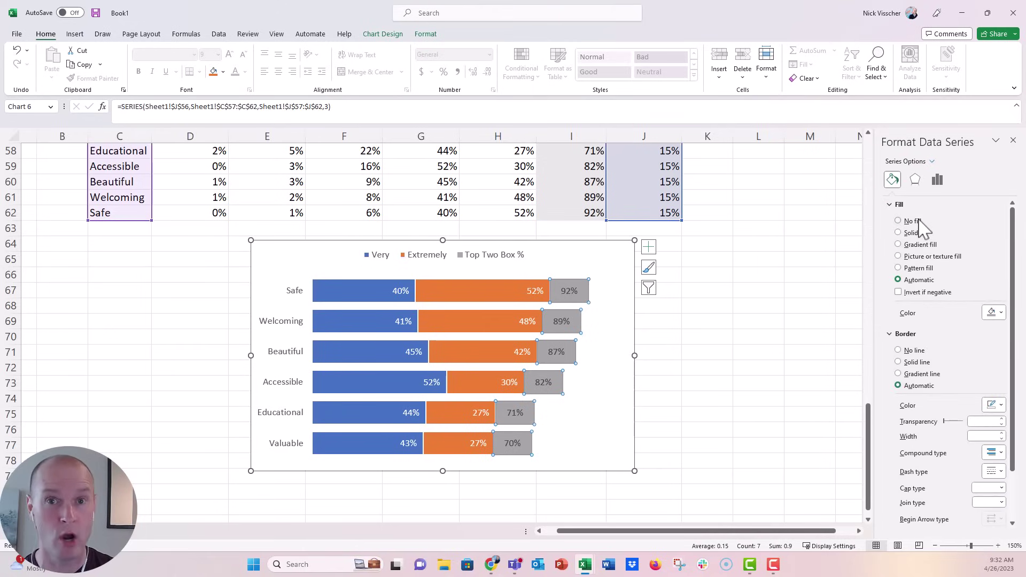
left_click(908, 220)
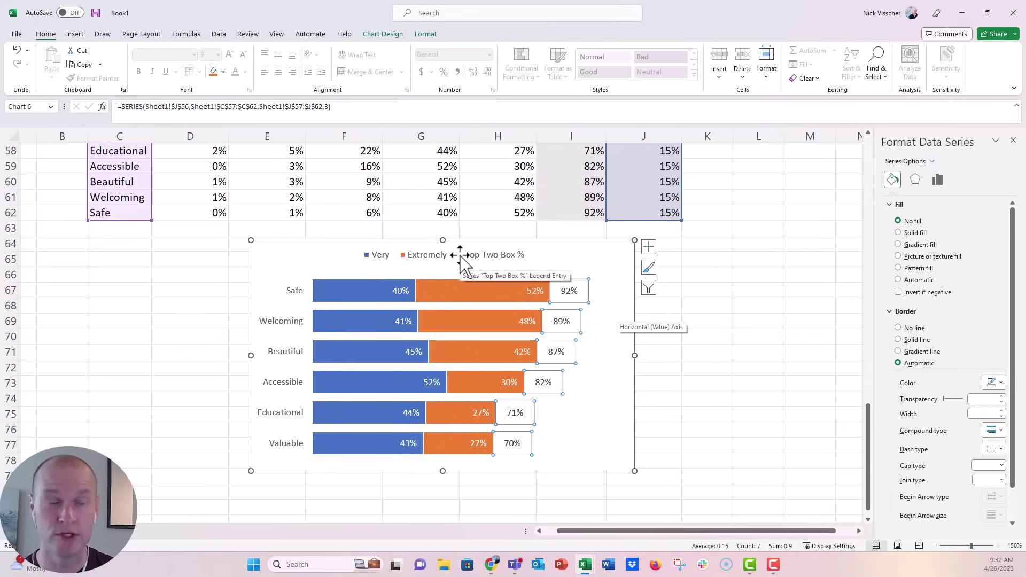
left_click(565, 290)
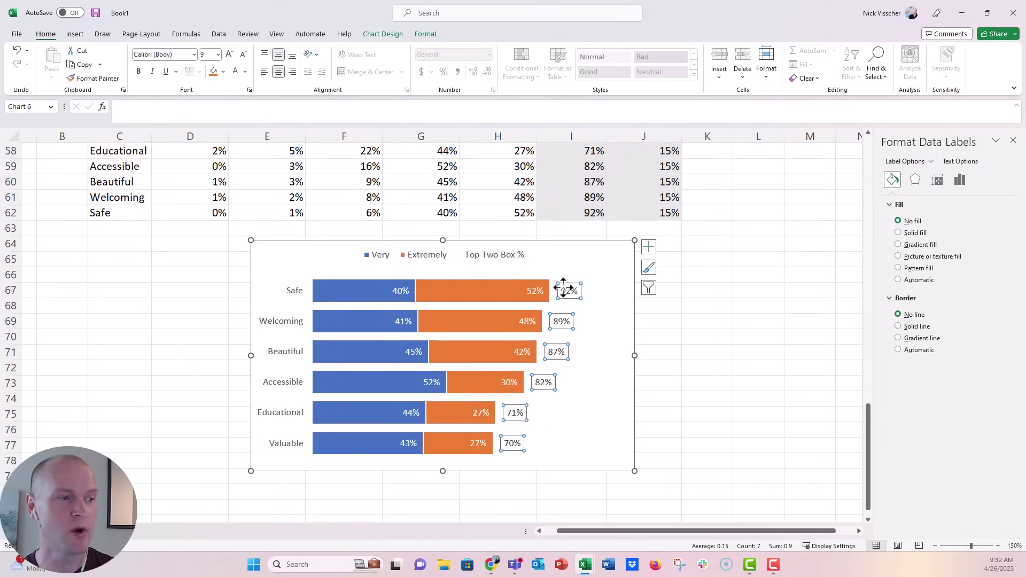
left_click(245, 72)
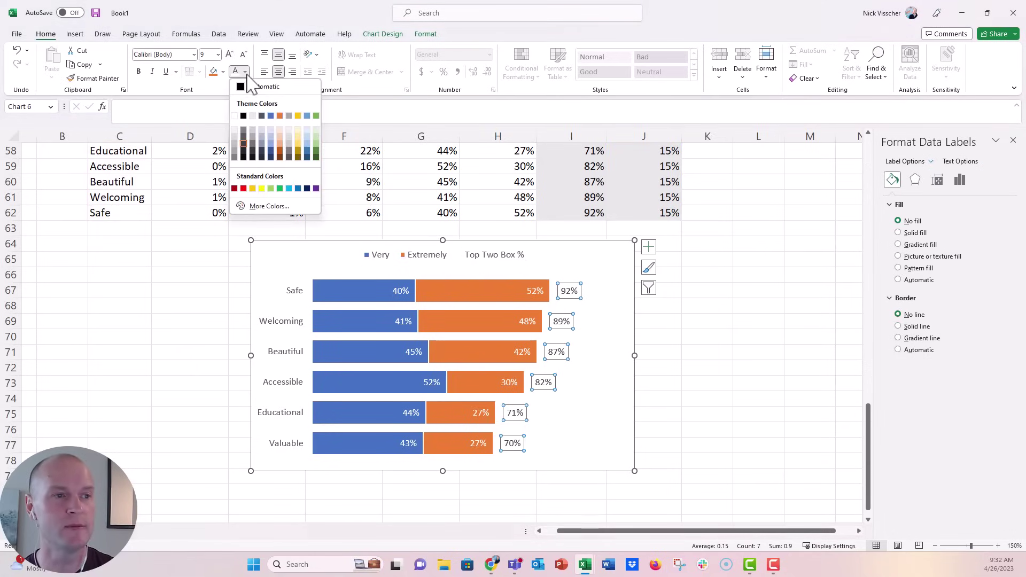
left_click(253, 138)
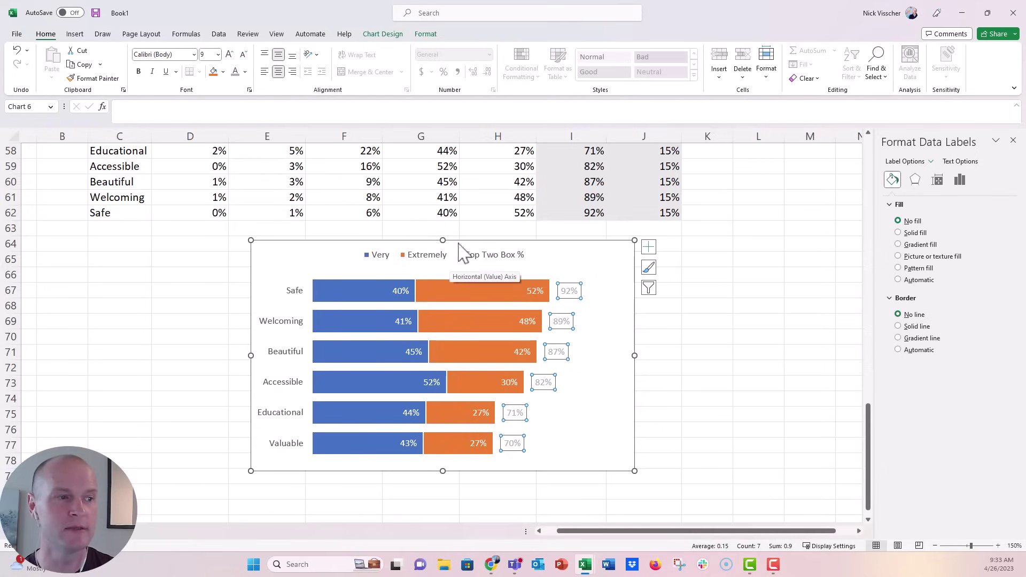
Move the stacked bar chart's whole legend slightly down toward the bars
left_click(481, 263)
left_click(479, 265)
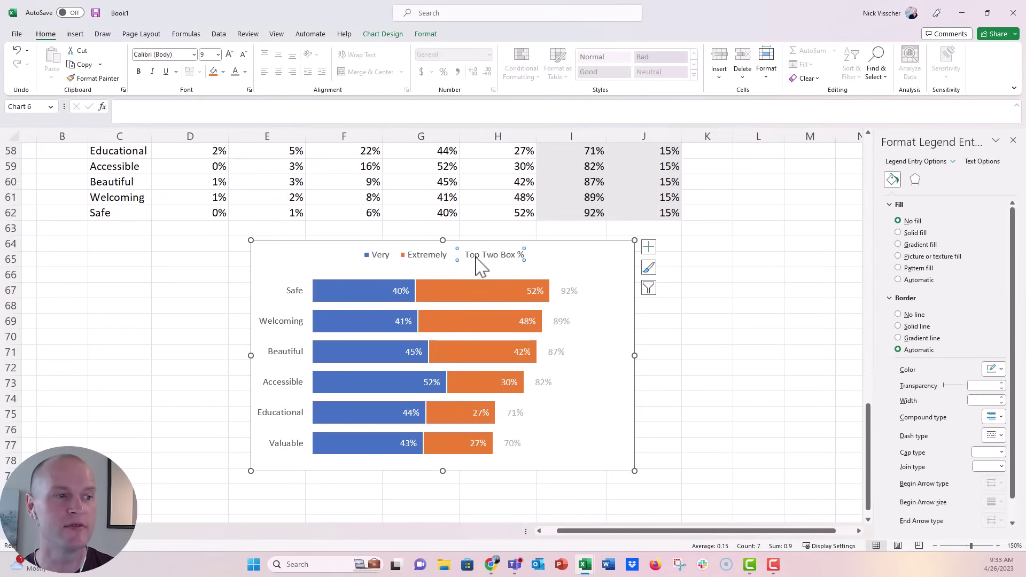
left_click(719, 320)
left_click(470, 266)
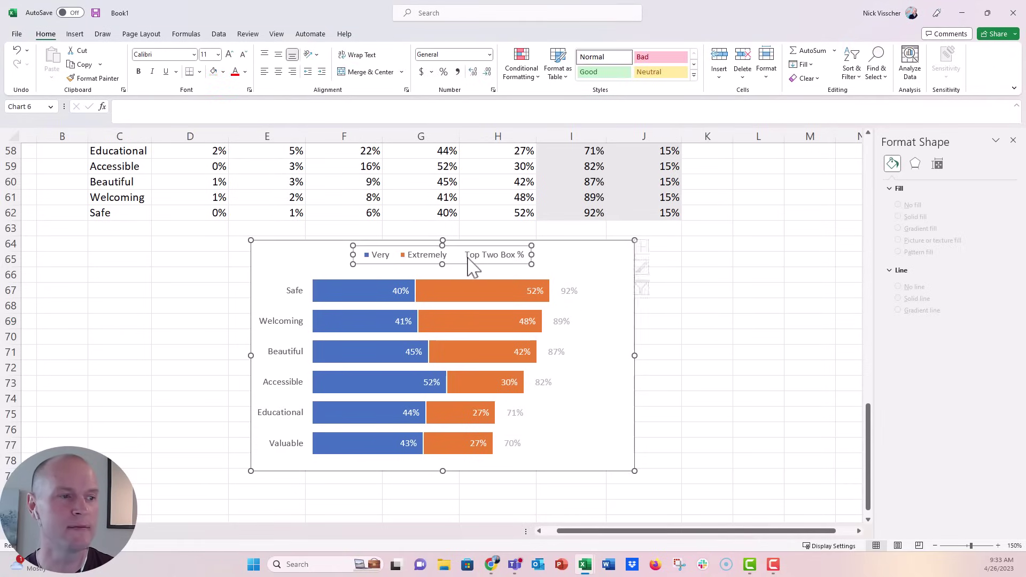
left_click_drag(460, 268, 461, 272)
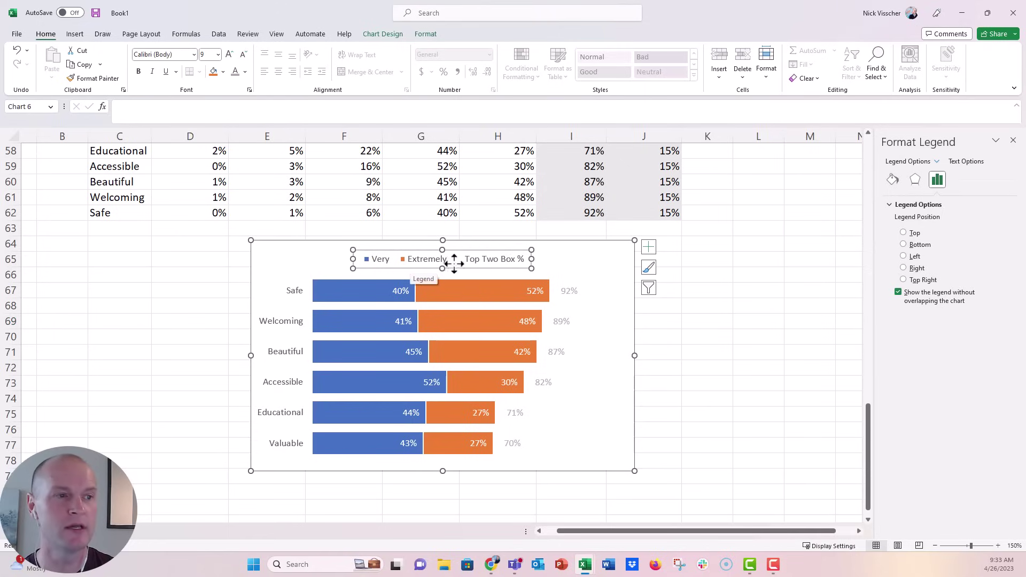
Enlarge the legend text to 10.5 pt and widen the legend on both sides to spread out its entries
left_click(229, 54)
left_click(229, 54)
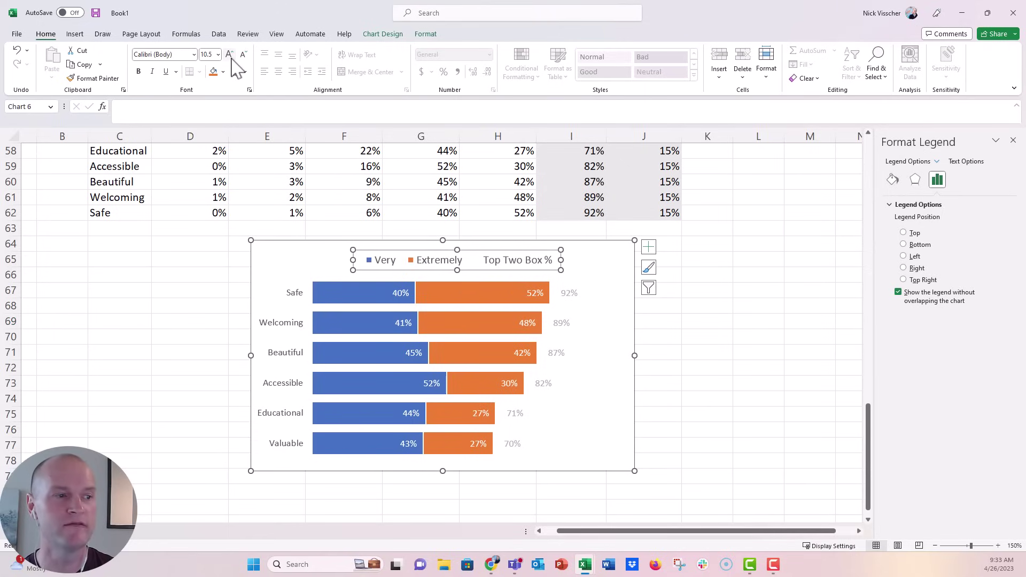
left_click_drag(560, 260, 613, 265)
left_click_drag(353, 259, 312, 261)
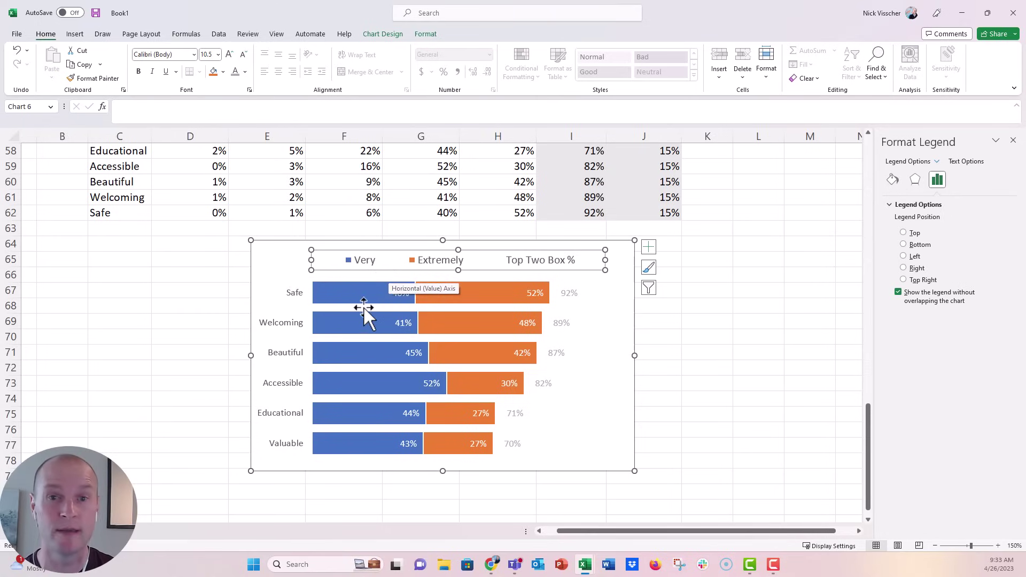
Make the Very legend entry bold and blue to match its bars
left_click(368, 262)
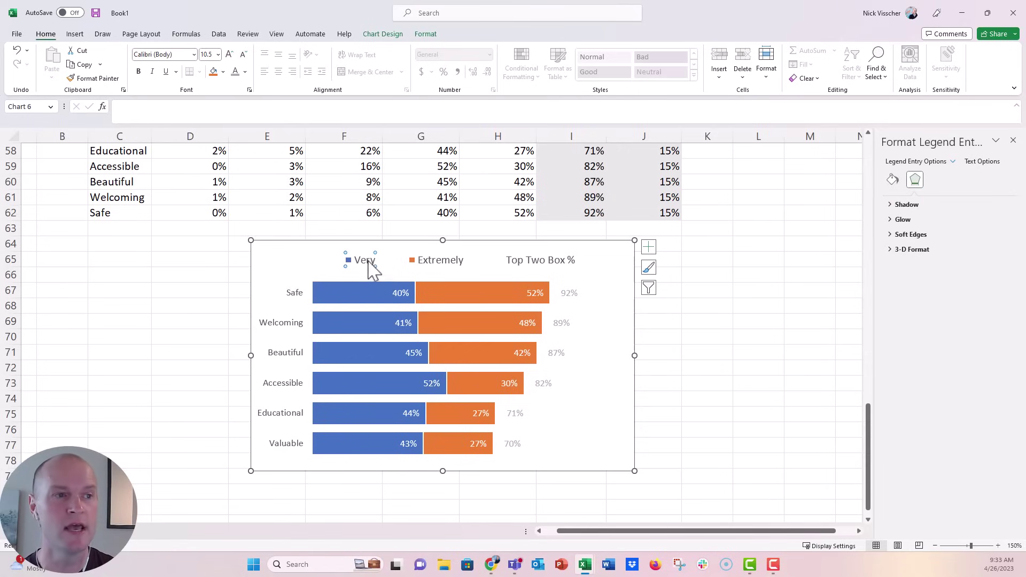
left_click(245, 72)
left_click(271, 116)
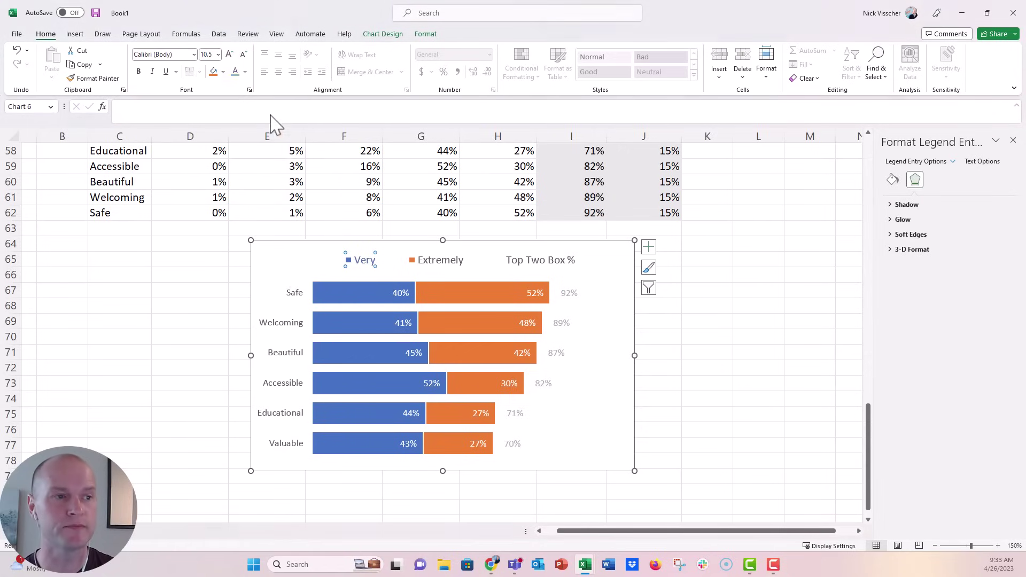
left_click(138, 73)
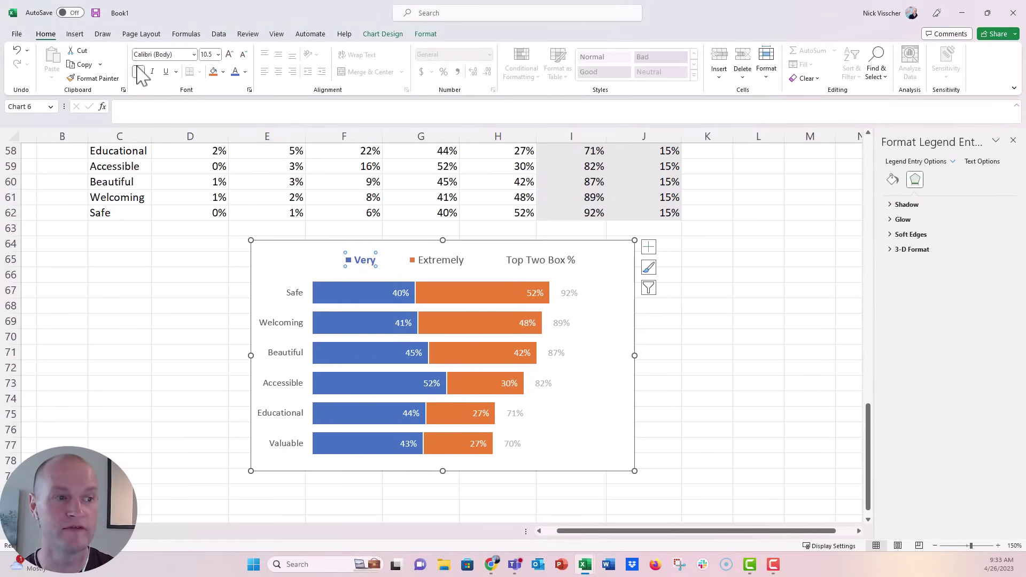
Make the Extremely legend entry bold and orange to match its bars
left_click(443, 262)
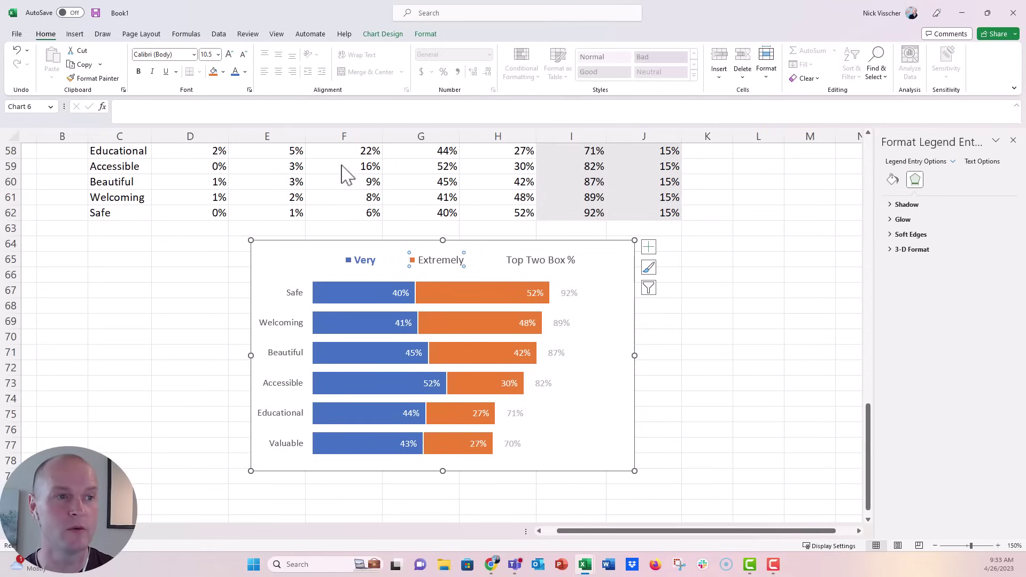
left_click(246, 71)
left_click(278, 117)
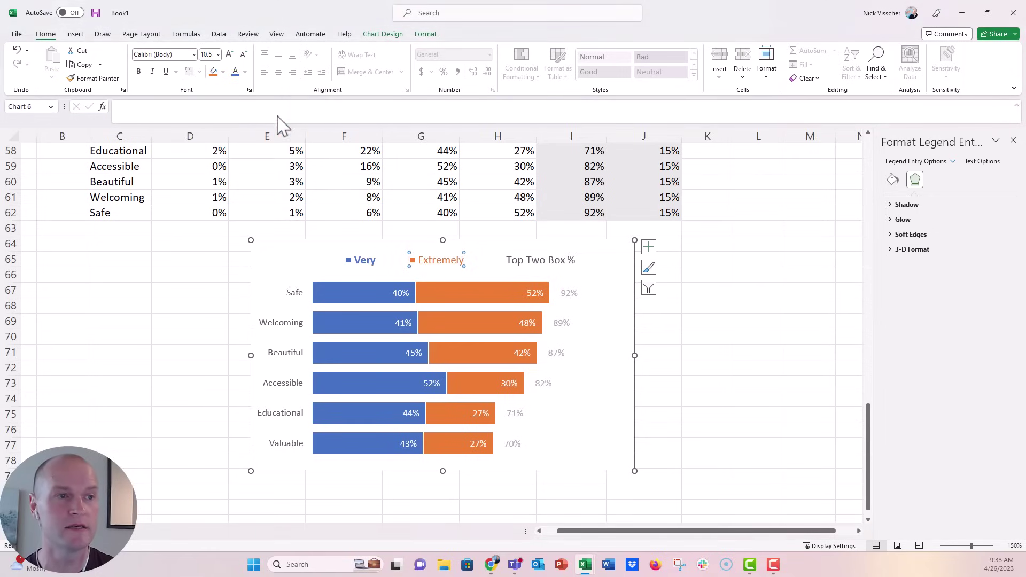
left_click(139, 71)
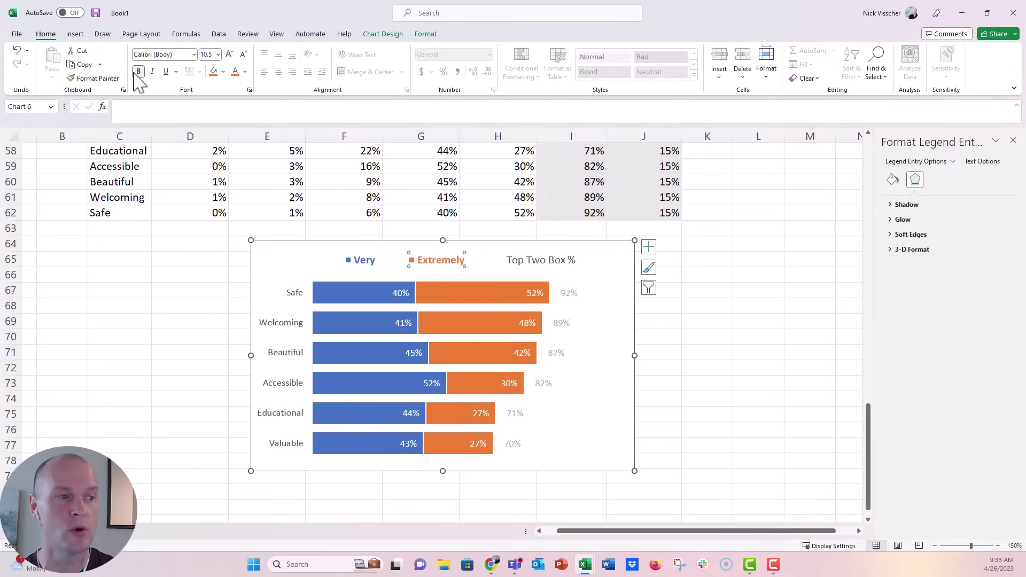
Make the Top Two Box % legend entry bold and light grey to match its labels
left_click(519, 261)
left_click(245, 71)
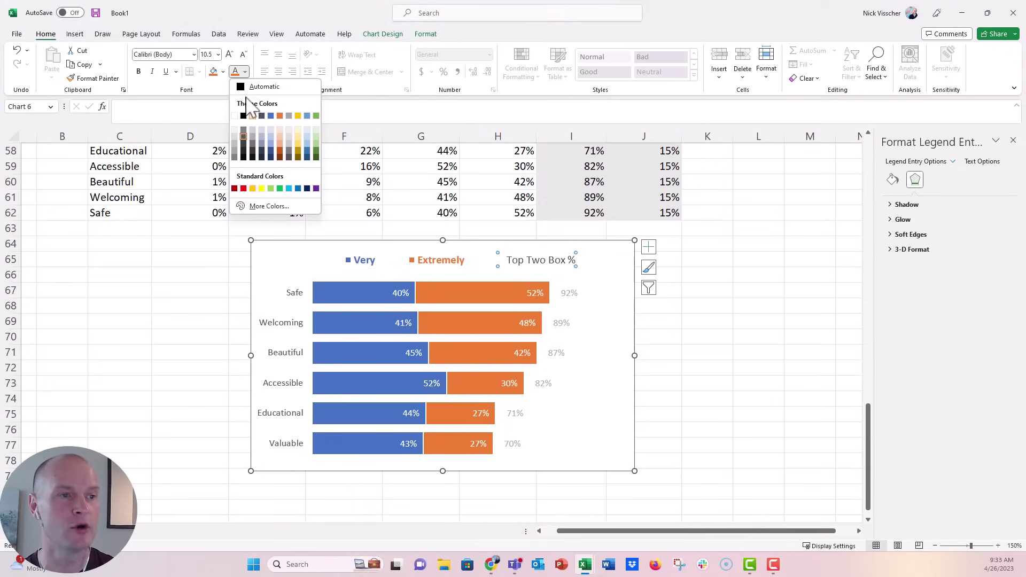
left_click(253, 137)
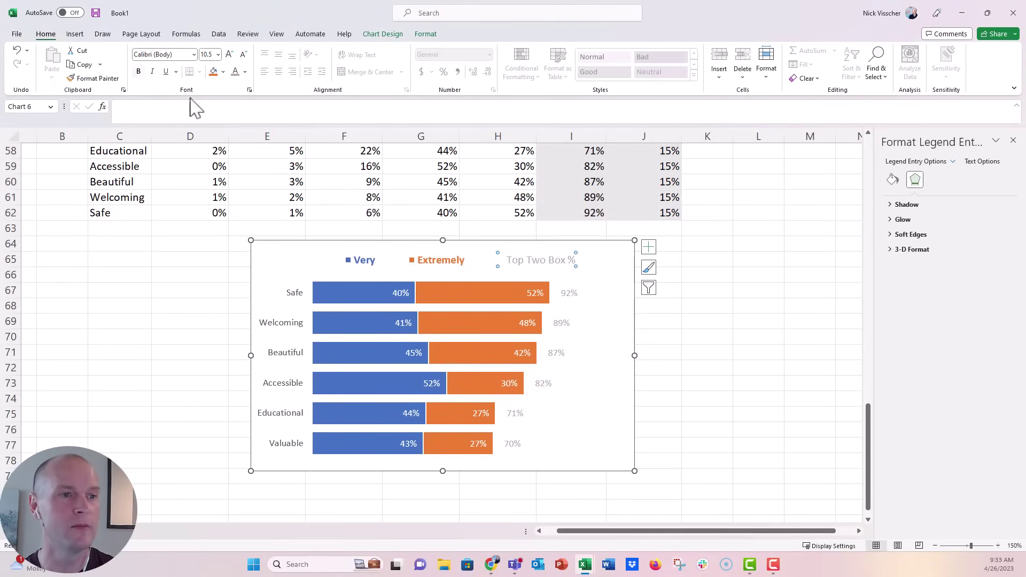
left_click(138, 72)
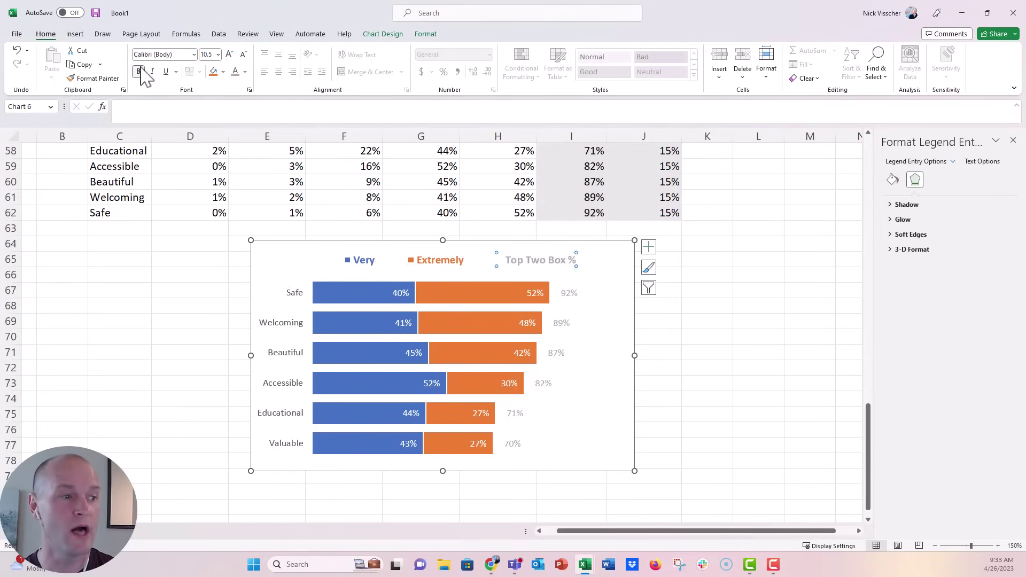
Bold the data labels of the Top Two Box %, Extremely and Very series
left_click(570, 294)
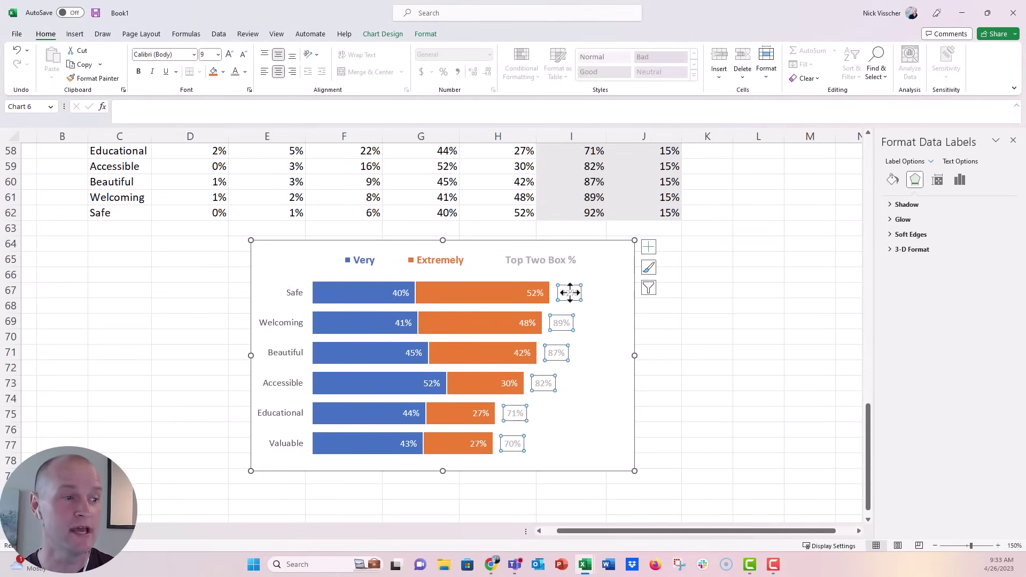
left_click(139, 71)
left_click(535, 293)
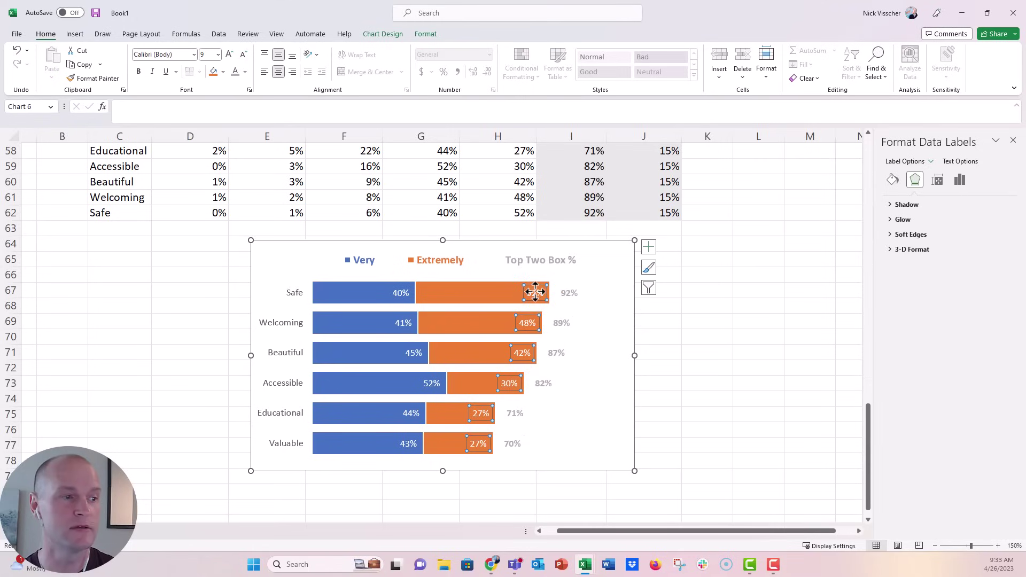
left_click(139, 71)
left_click(400, 292)
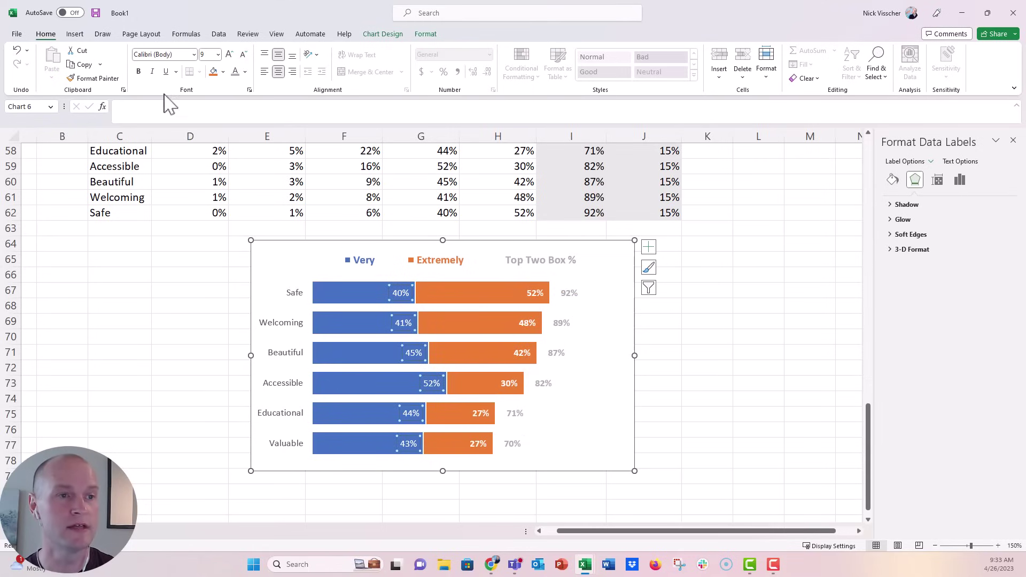
left_click(139, 71)
left_click(188, 303)
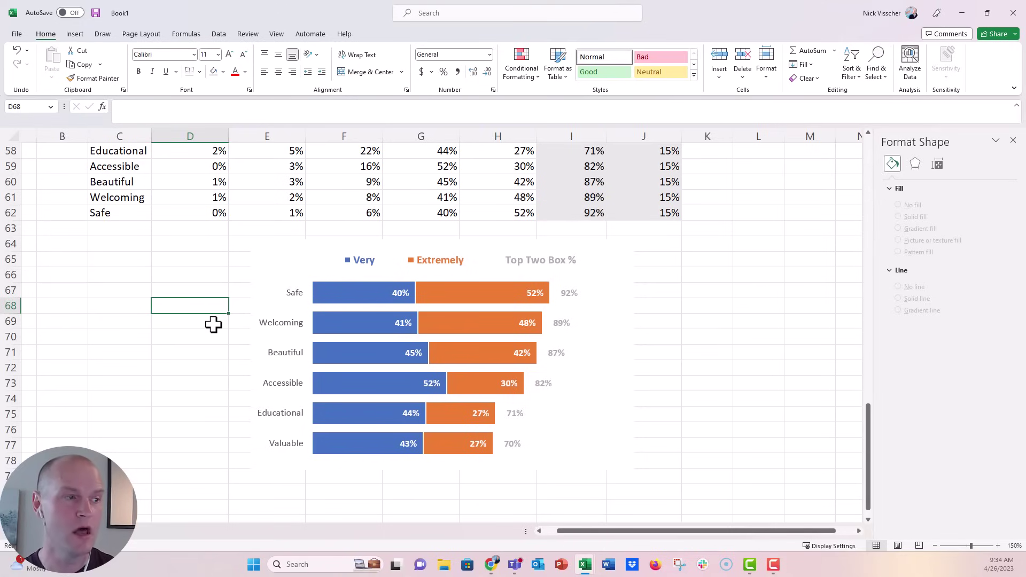
Align the stacked bar chart with the left edge of column E and widen it to the right edge of column J
scroll(213, 324, "up", 8)
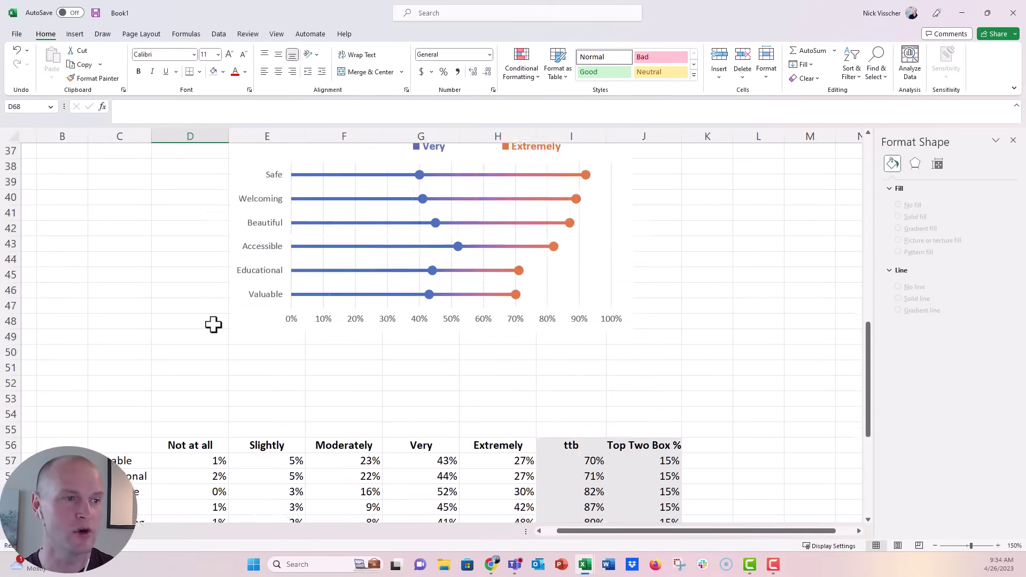
scroll(254, 278, "down", 7)
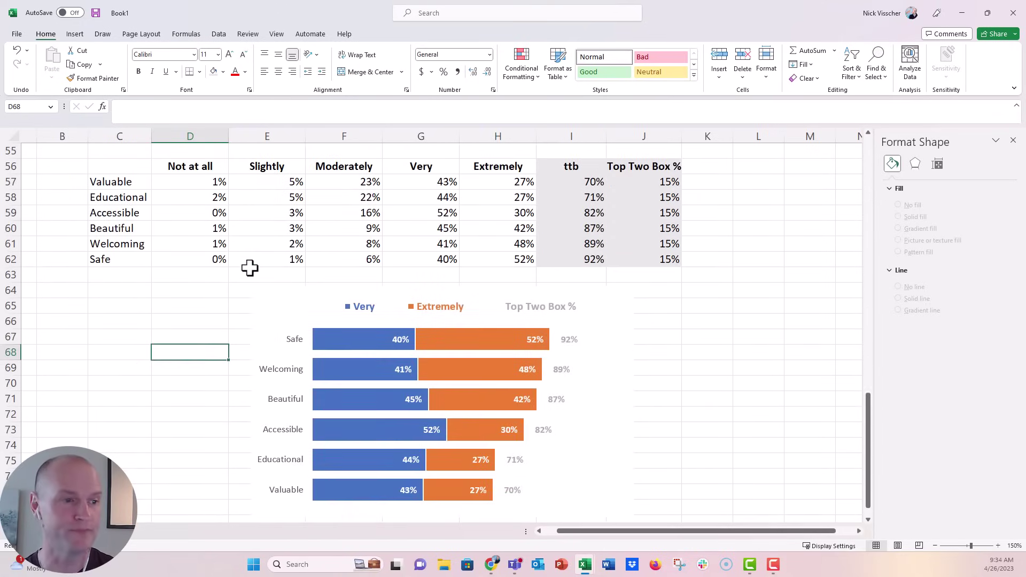
scroll(255, 274, "down", 1)
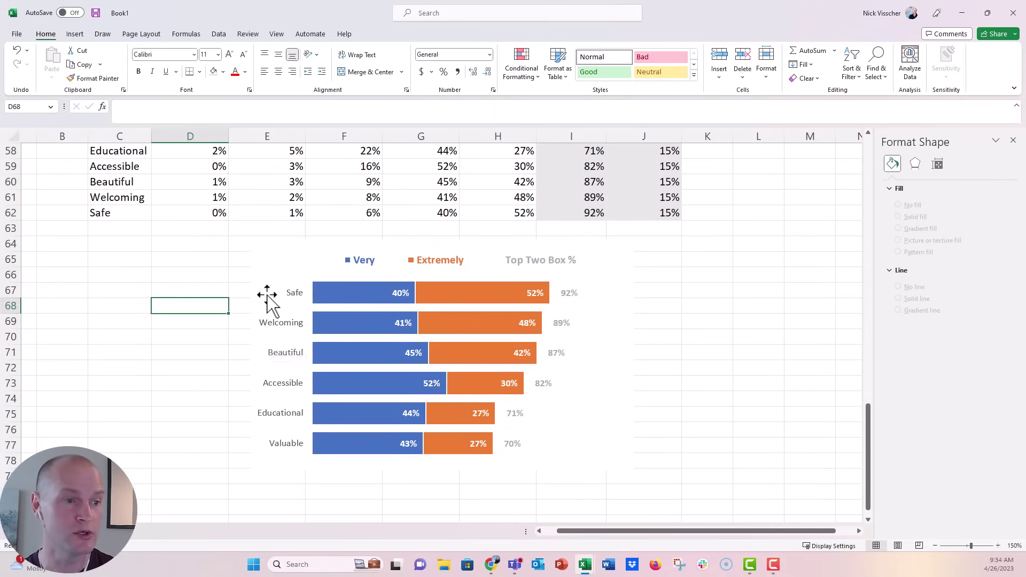
left_click(261, 285)
left_click_drag(263, 244, 241, 242)
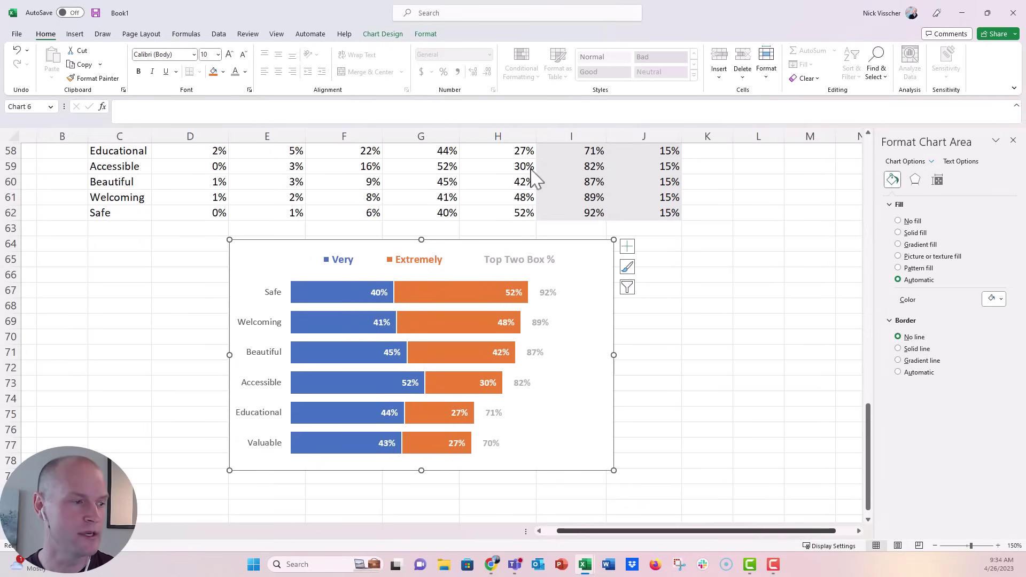
left_click_drag(613, 355, 682, 366)
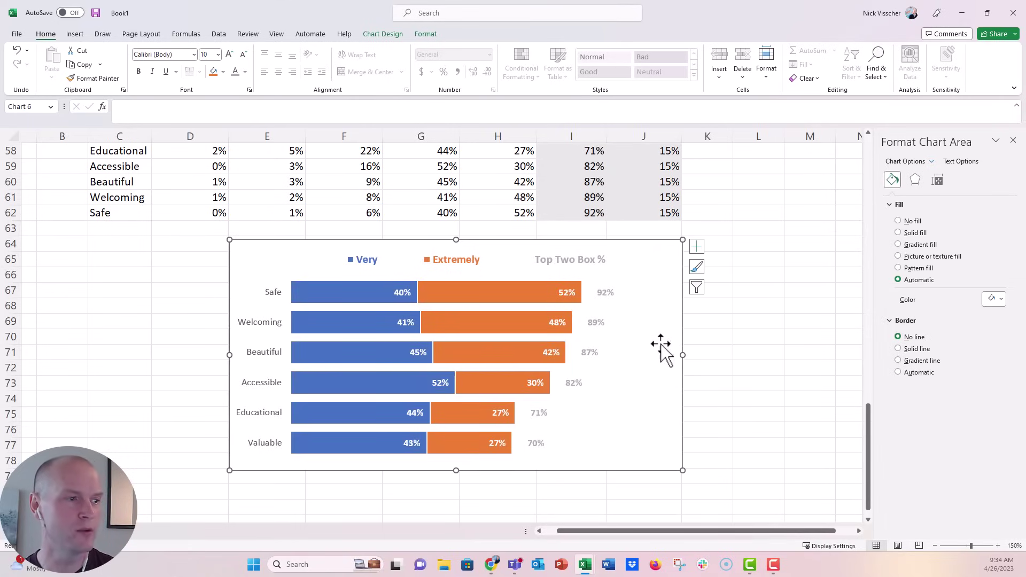
Delete the data labels of the Very and Extremely series, keeping the Top Two Box % labels
left_click(606, 295)
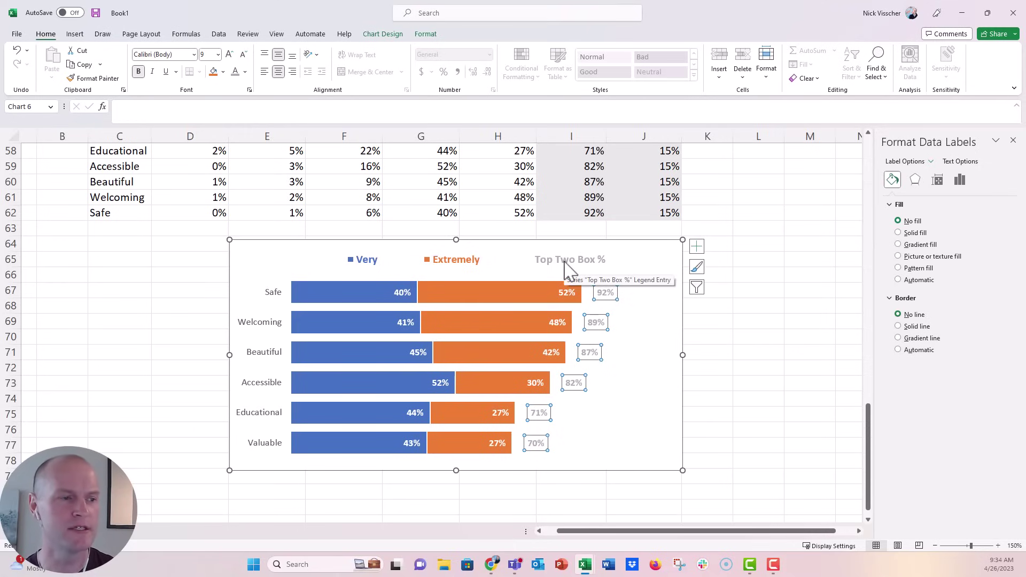
left_click(238, 243)
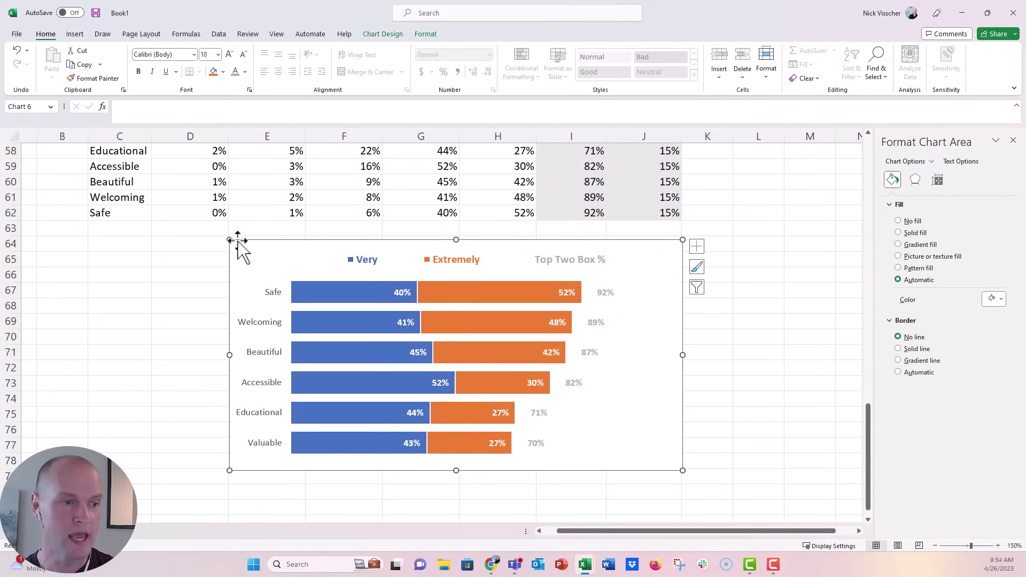
left_click(401, 293)
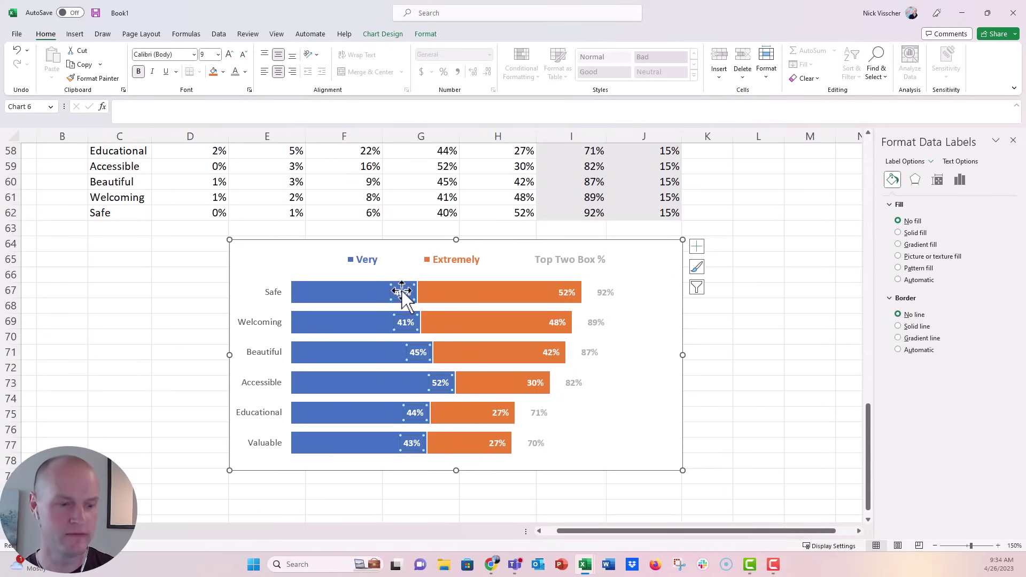
key("Delete")
left_click(565, 291)
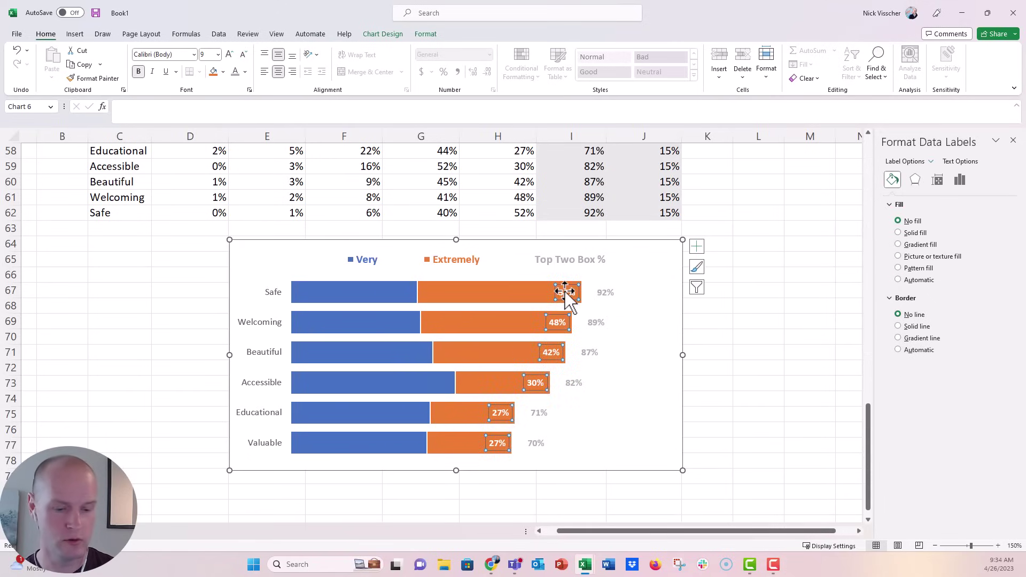
key("Delete")
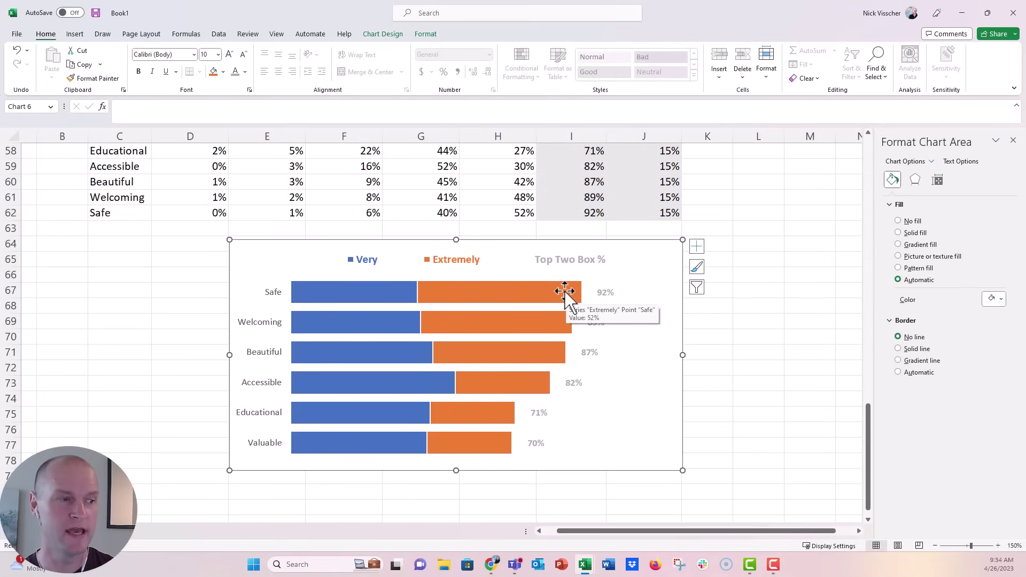
Add error bars to the Very series of the stacked bar chart
left_click(303, 293)
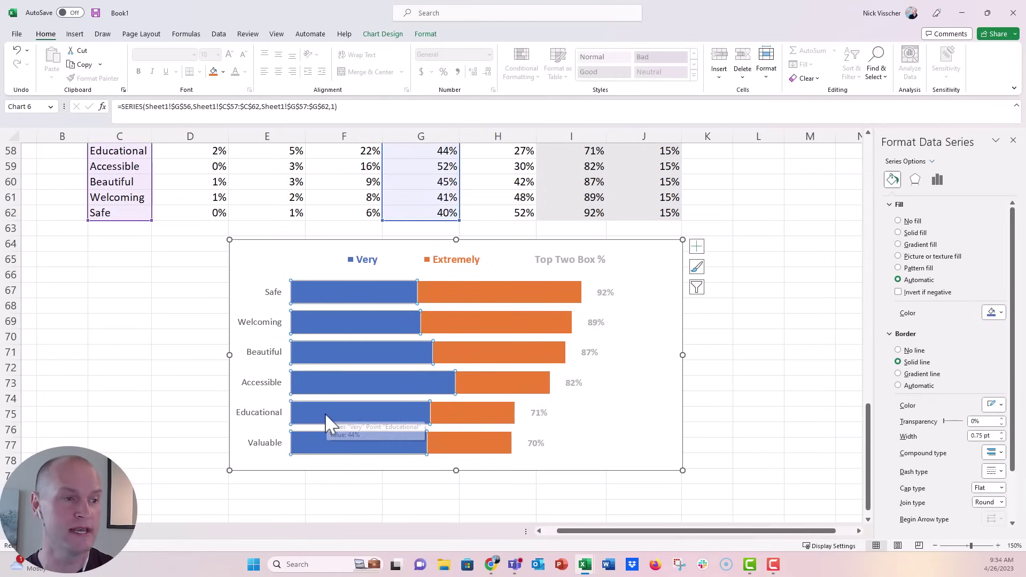
left_click(697, 248)
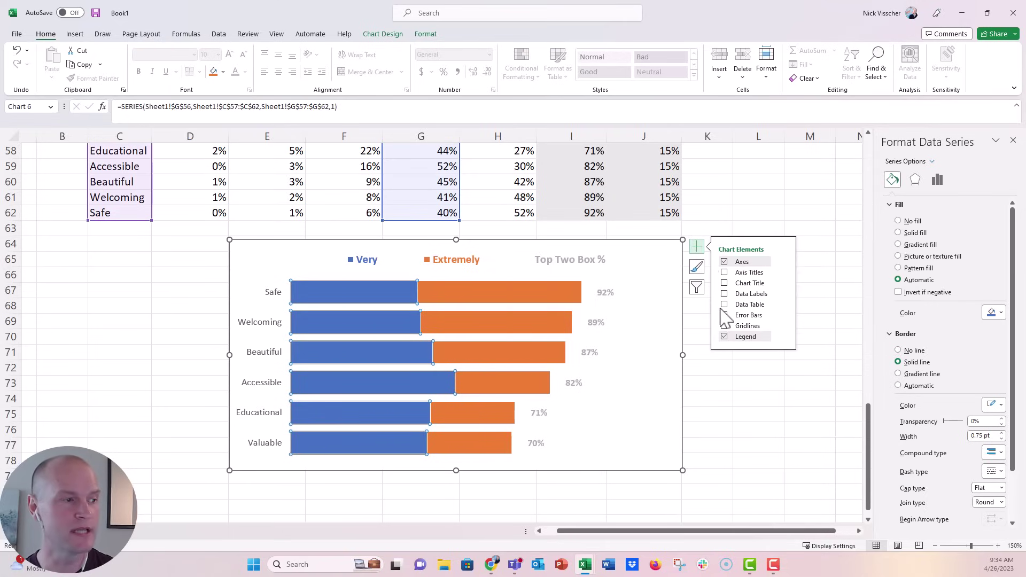
left_click(723, 315)
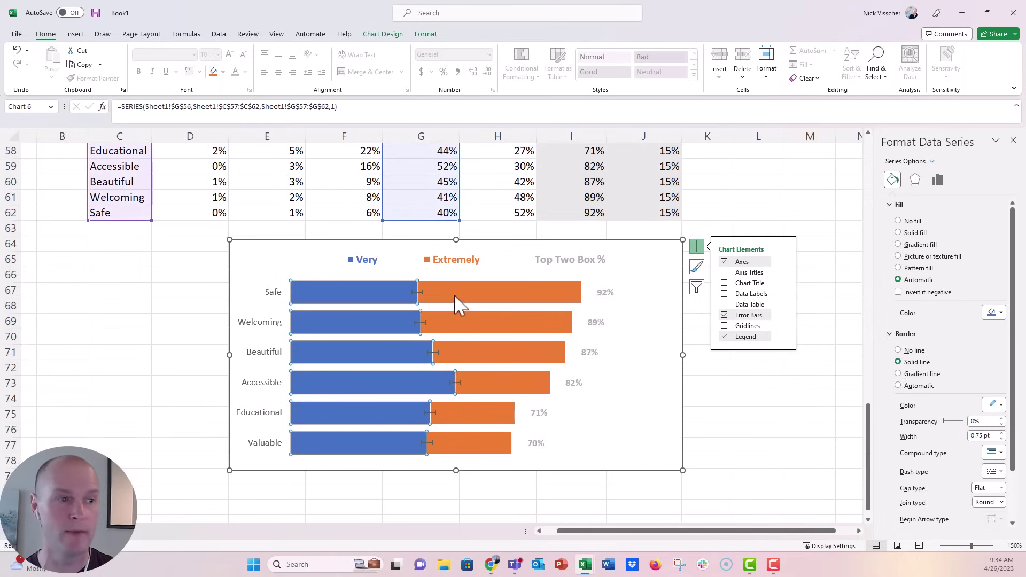
Set the Very series error bars to Minus direction, No Cap end style and a Percentage error amount of 100
left_click(421, 293)
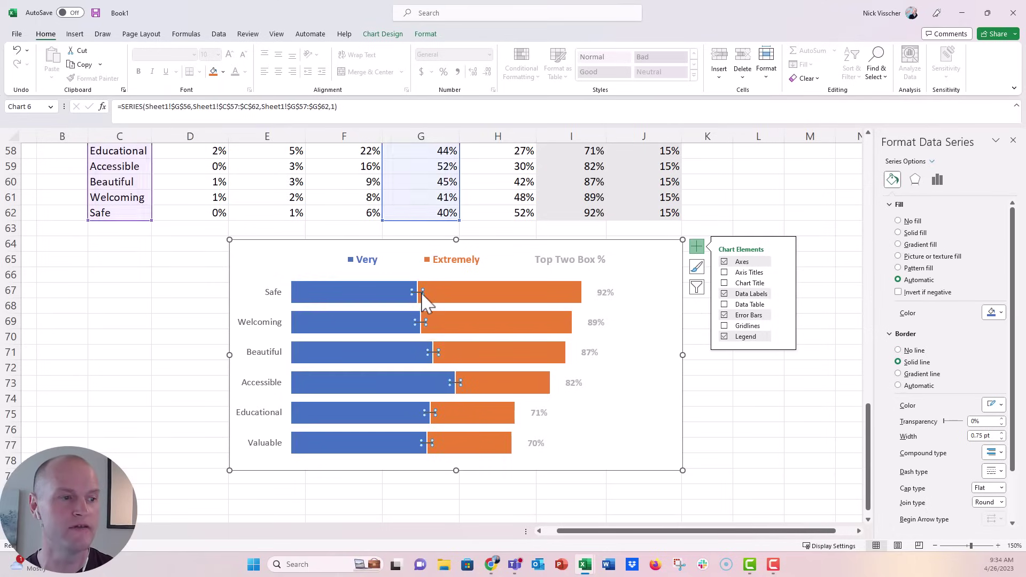
left_click(937, 180)
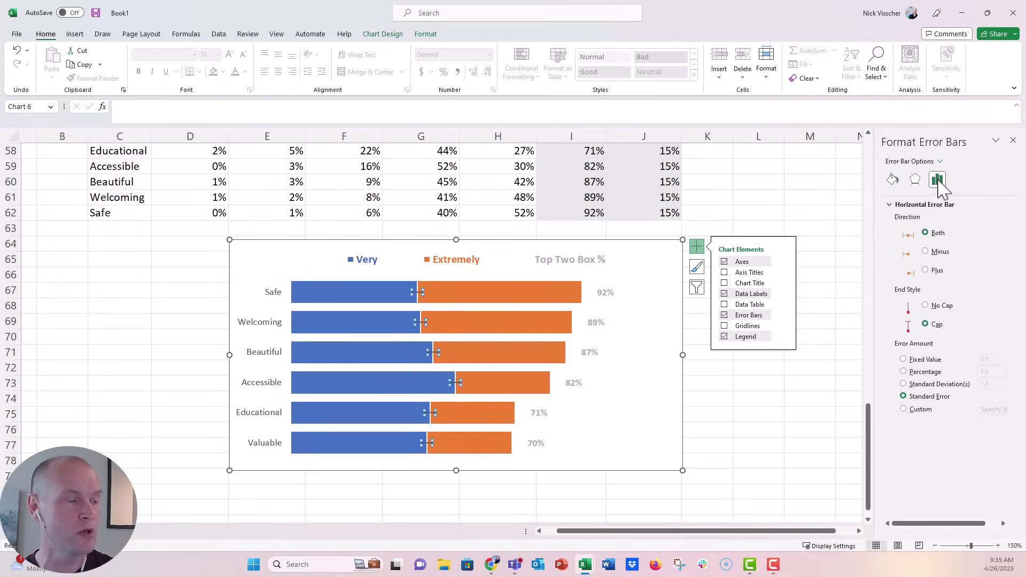
left_click(940, 252)
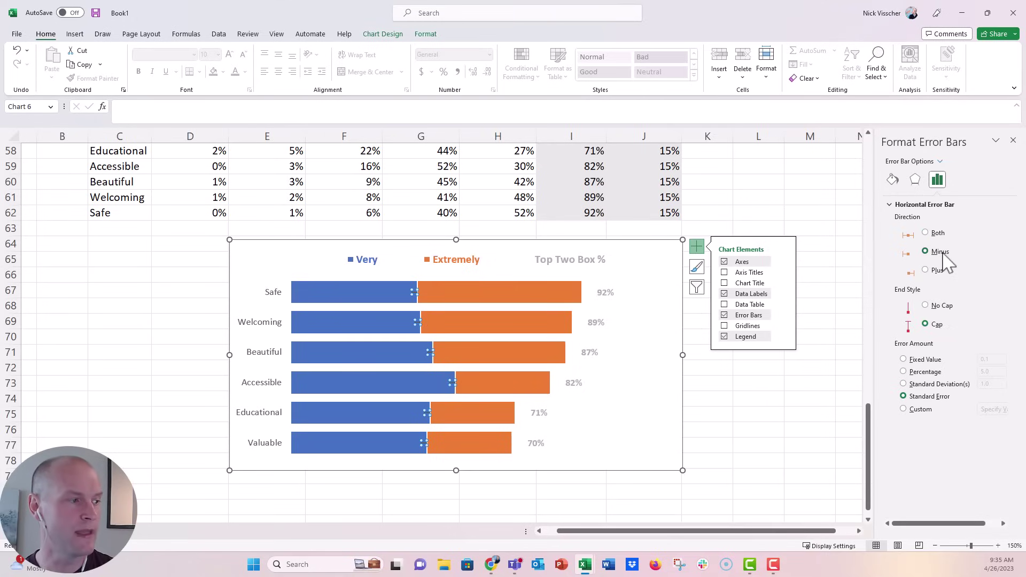
left_click(939, 306)
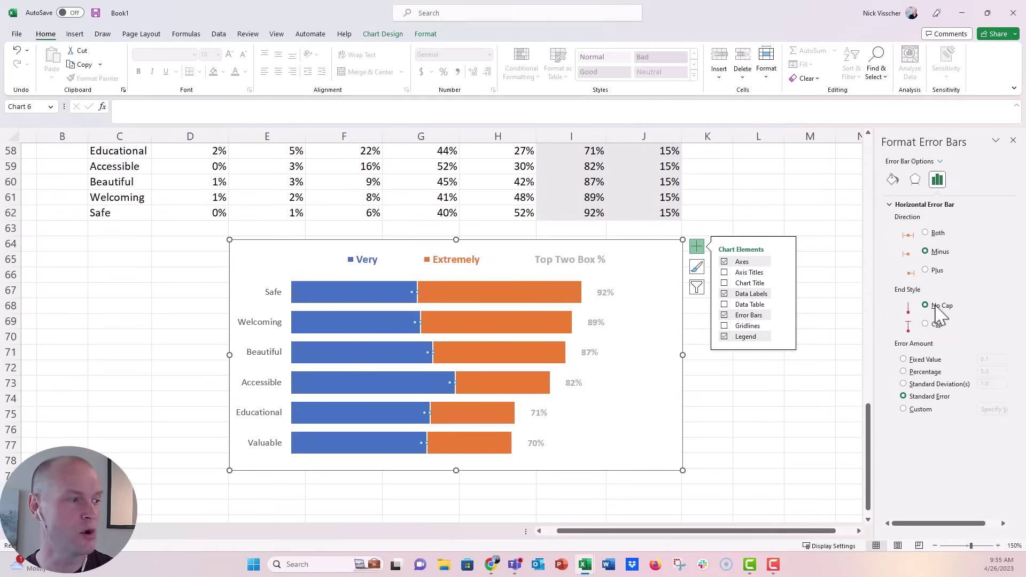
left_click(927, 373)
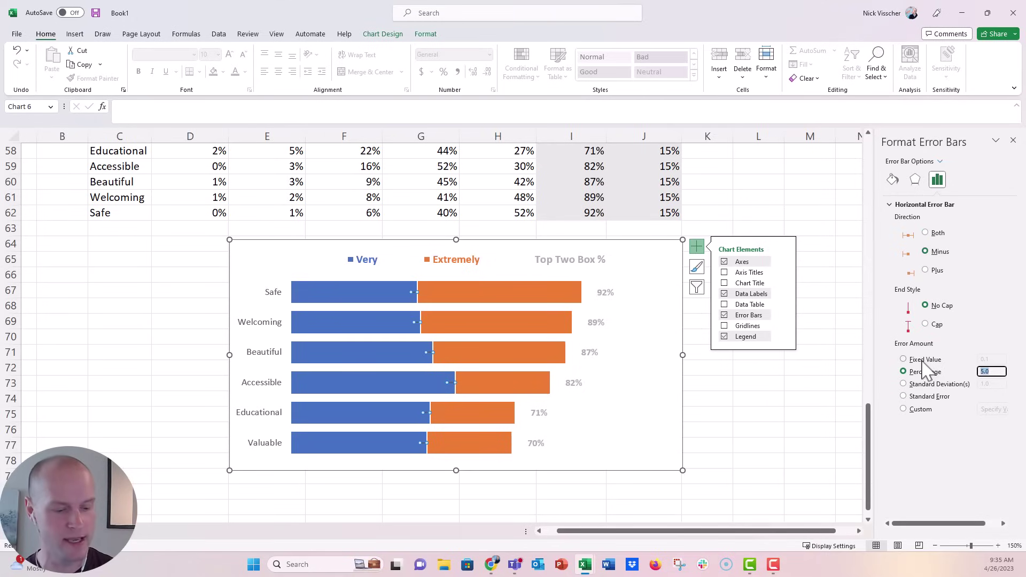
type("100")
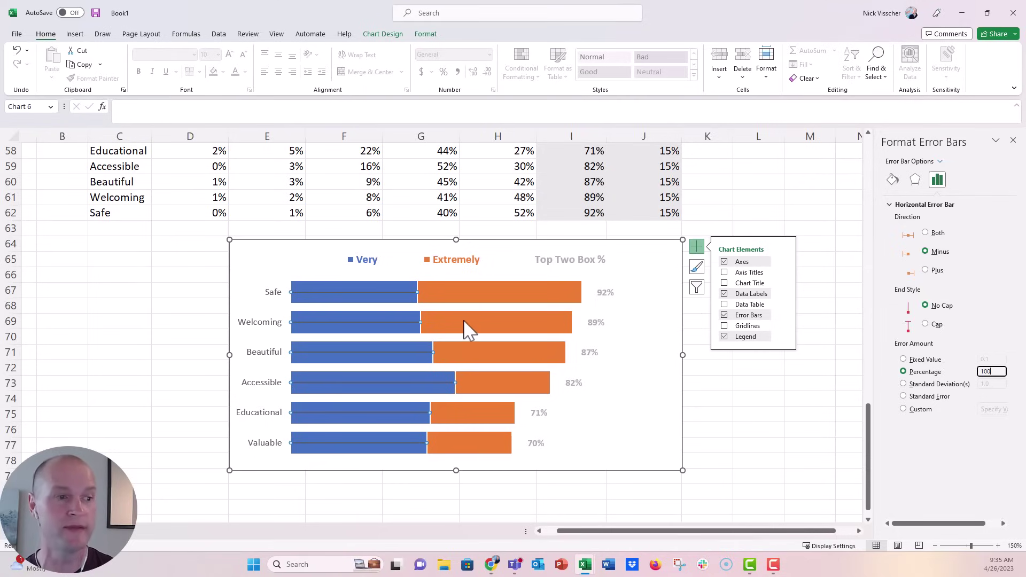
Set the Very series bars to No fill, leaving only their error bar lines
left_click(323, 306)
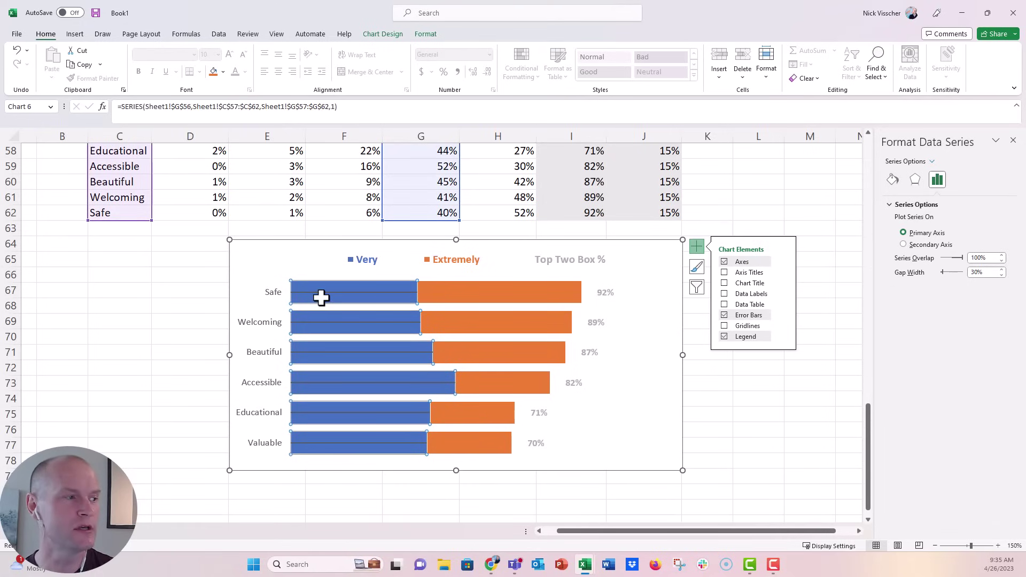
left_click(892, 180)
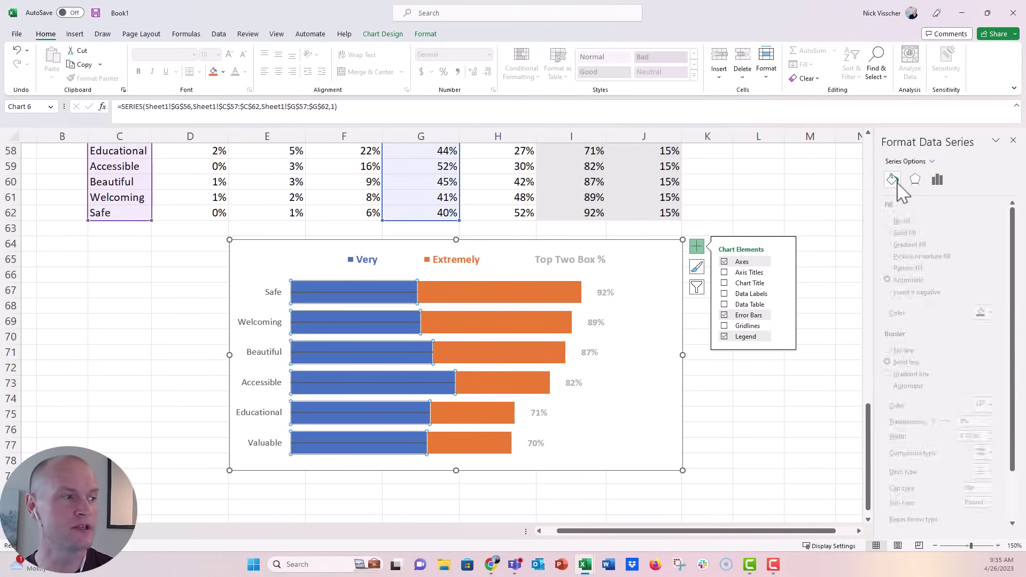
left_click(900, 221)
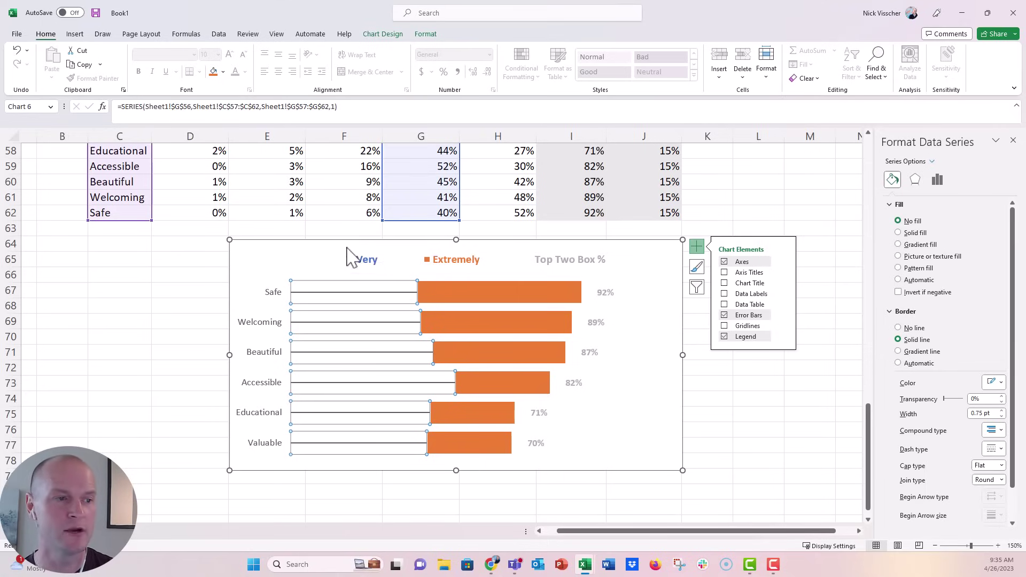
Colour the Very series error bars blue and set their line width to 3 pt
left_click(329, 292)
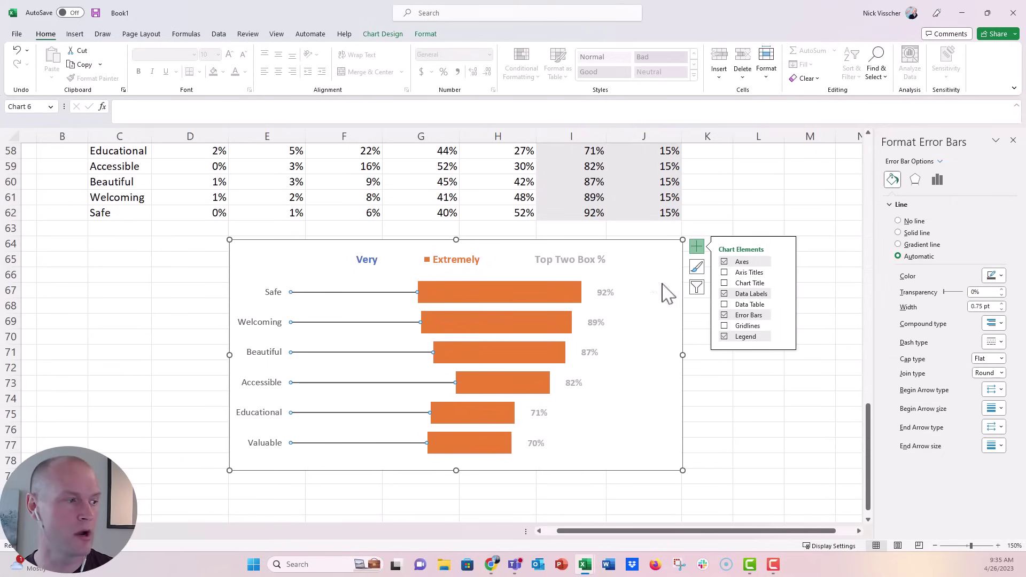
left_click(993, 276)
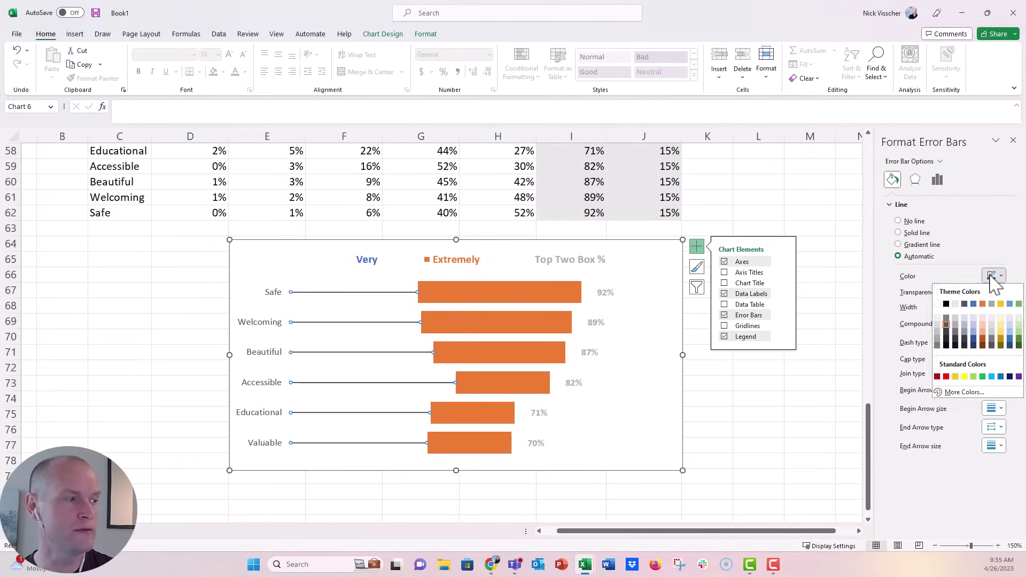
left_click(973, 320)
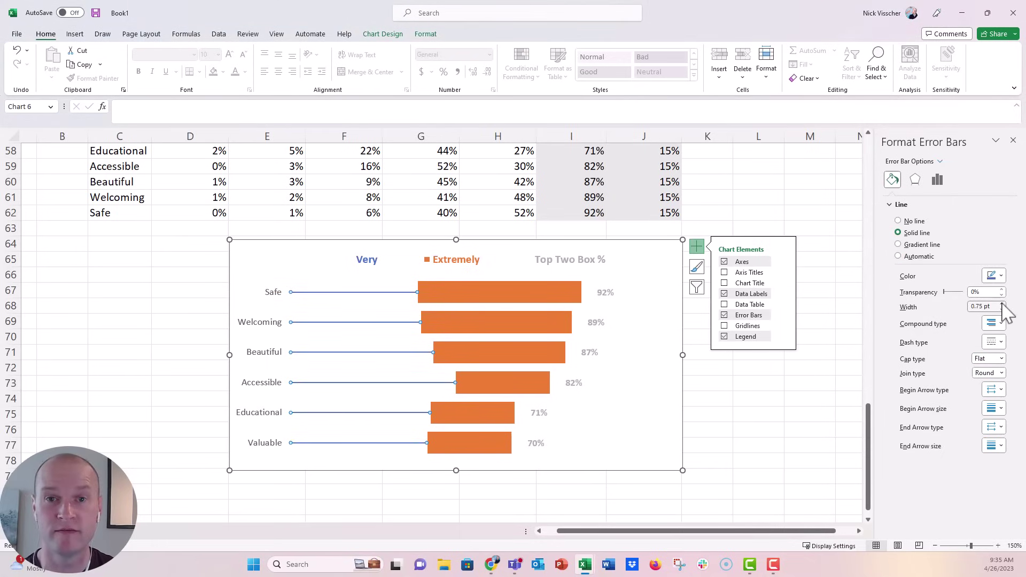
left_click(1002, 304)
left_click(1002, 304)
left_click(1002, 304)
left_click(1002, 304)
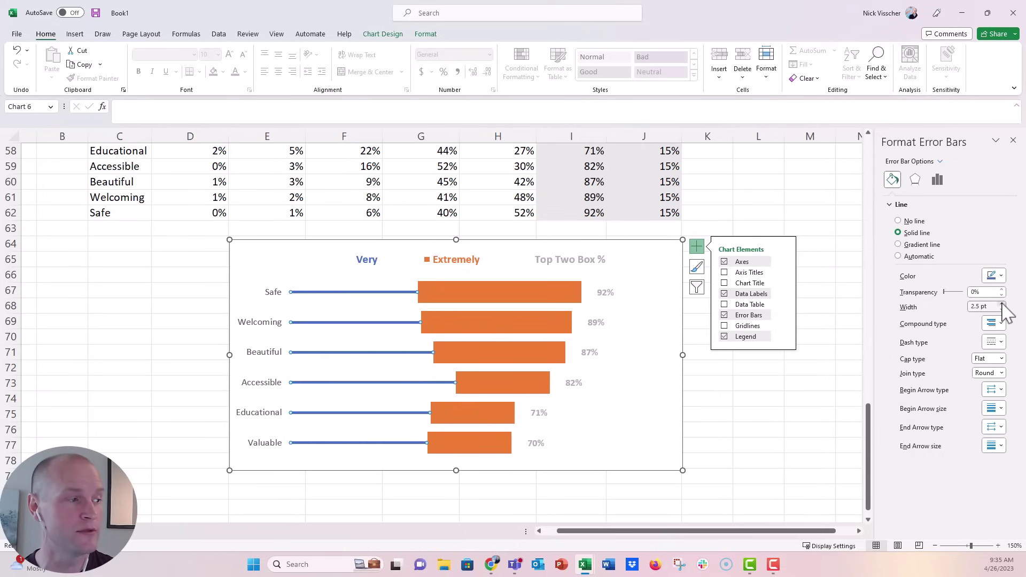
left_click(1002, 304)
left_click(1002, 304)
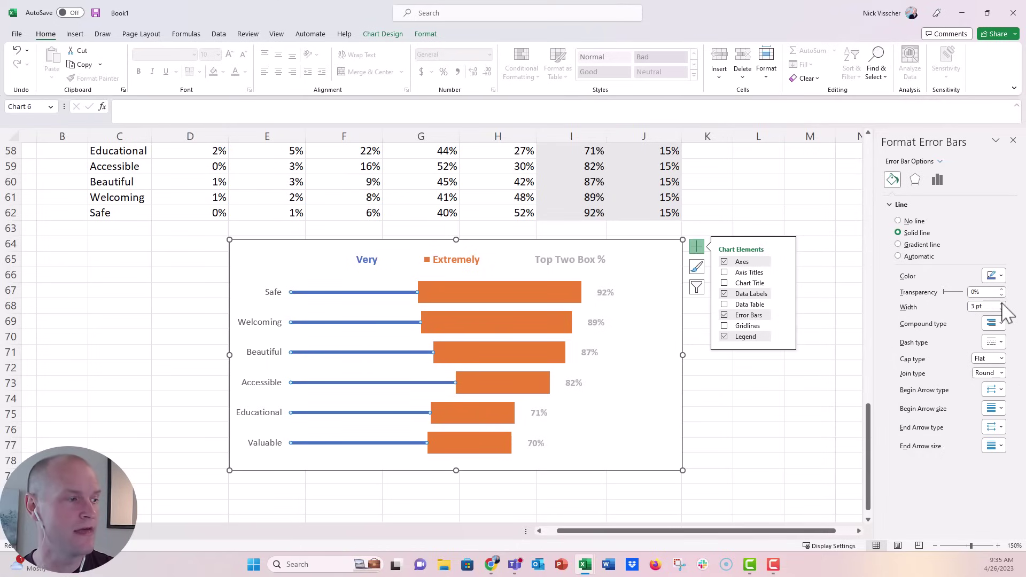
Give the Very series error bars an oval Begin Arrow type to form the lollipop heads
left_click(1001, 393)
left_click(1013, 424)
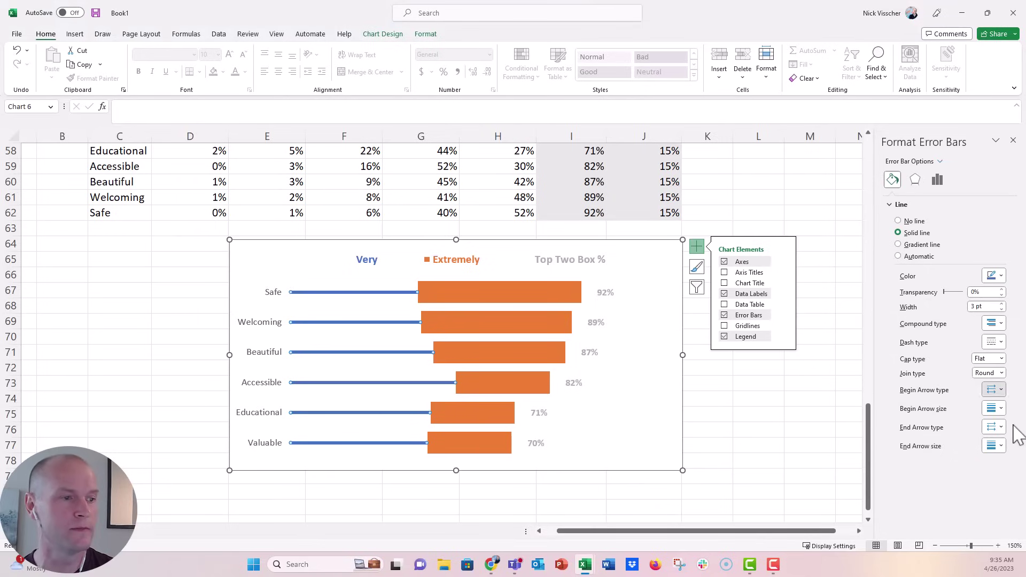
left_click(725, 430)
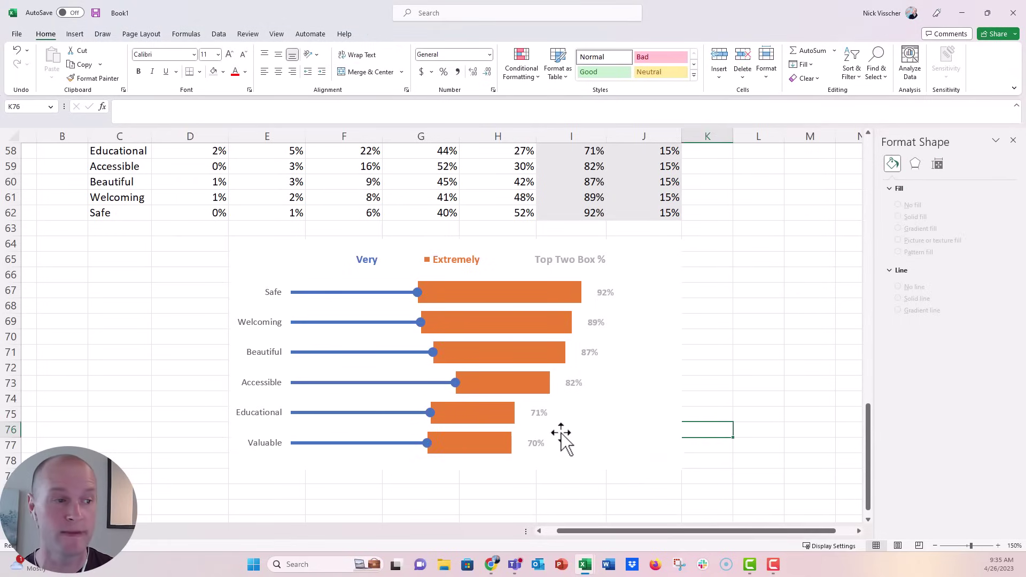
Add error bars to the Extremely series of the chart
left_click(448, 310)
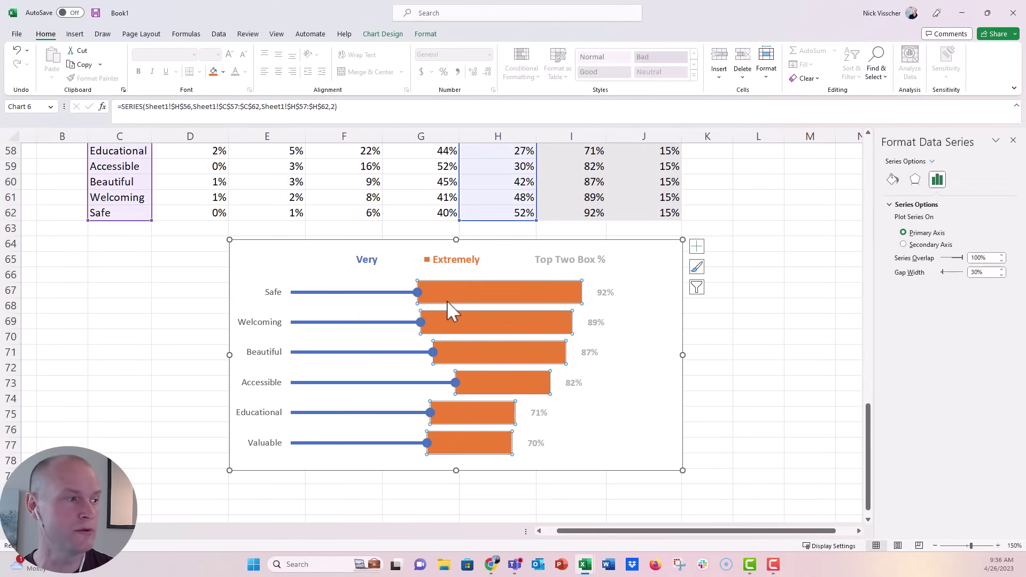
left_click(698, 248)
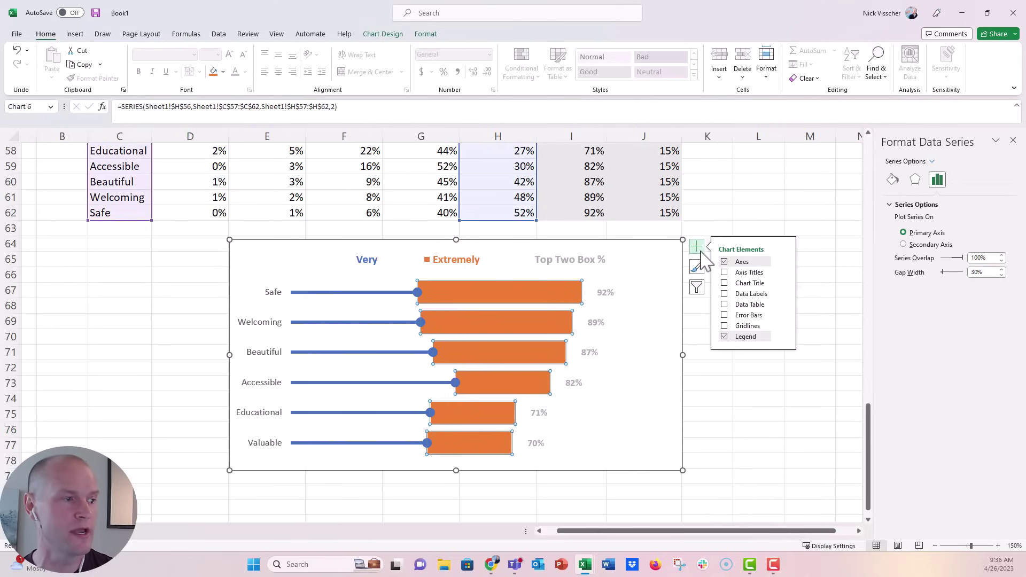
left_click(724, 315)
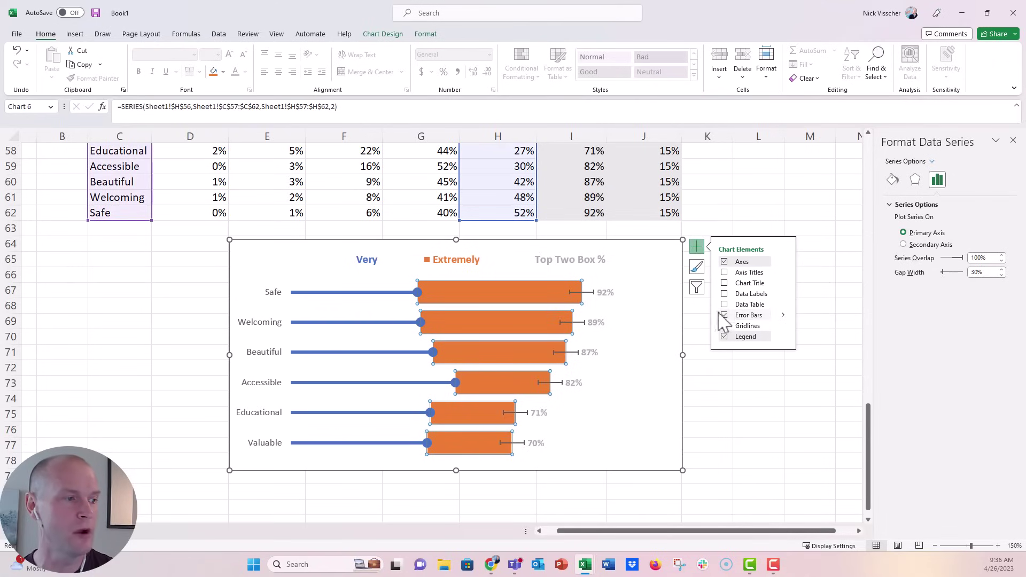
Set the Extremely series error bars to Minus direction, No Cap end style and a Percentage error amount of 100
left_click(587, 292)
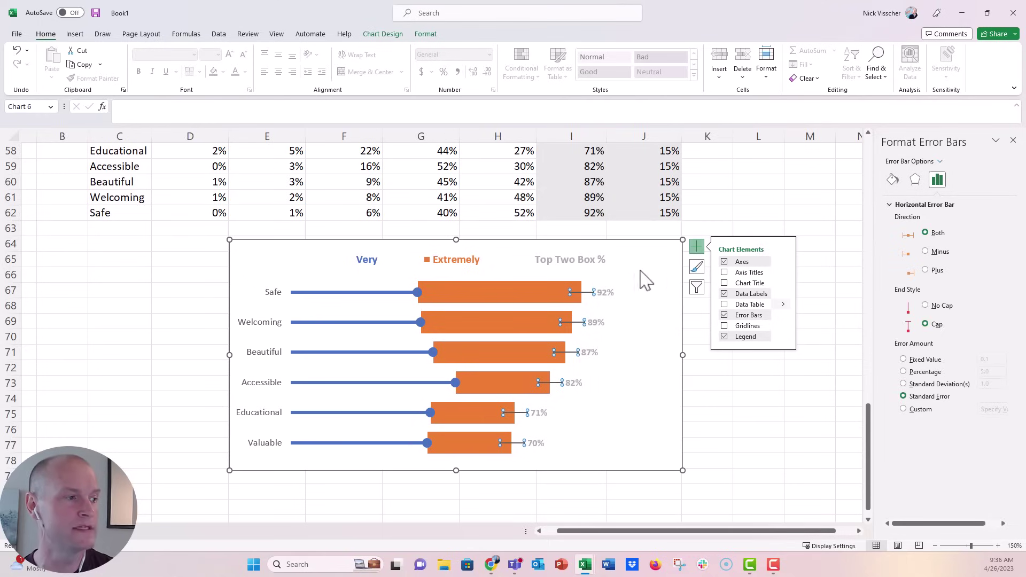
left_click(700, 246)
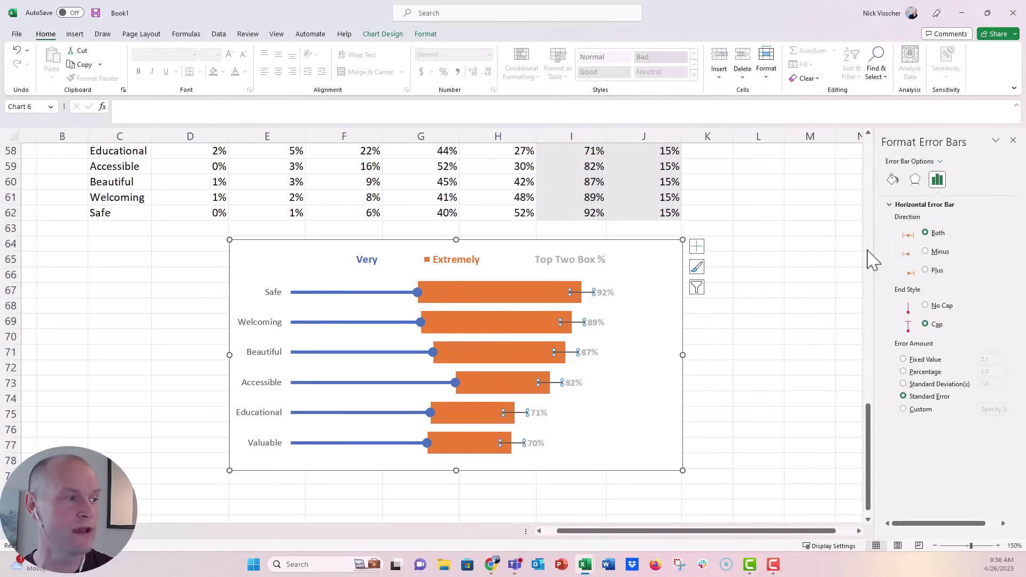
left_click(943, 254)
left_click(940, 306)
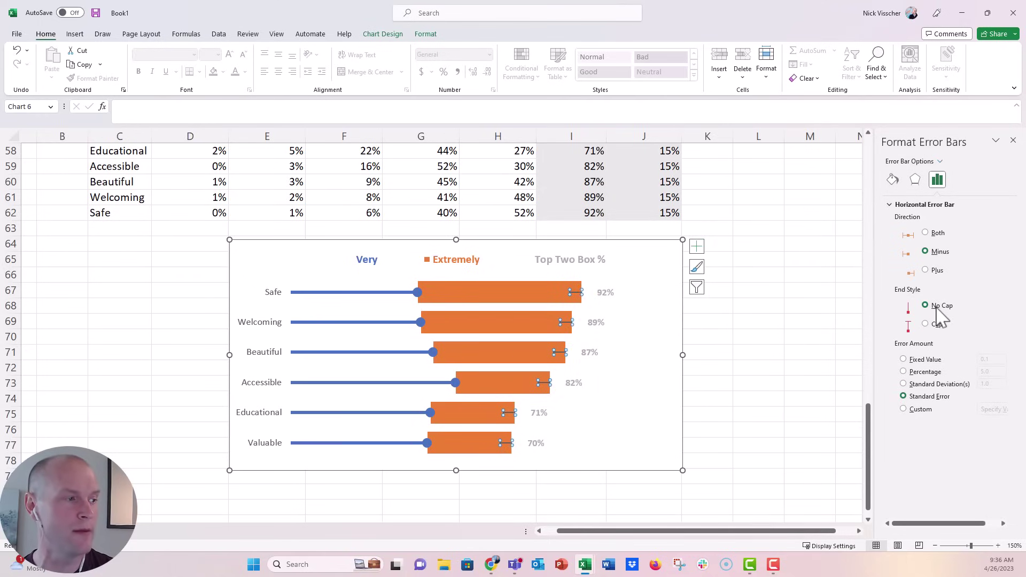
left_click(924, 371)
double_click(986, 371)
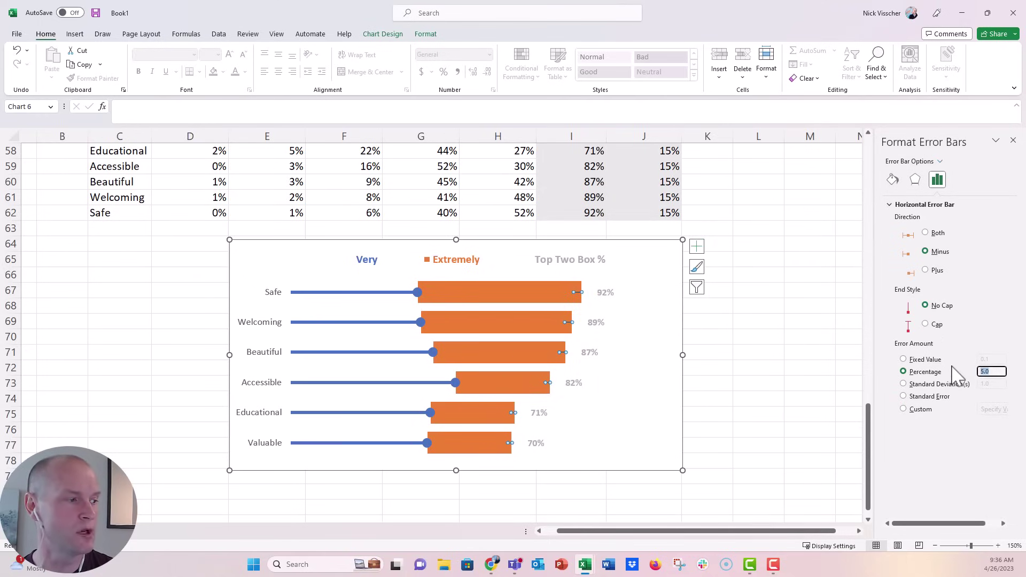
type("100")
key("Return")
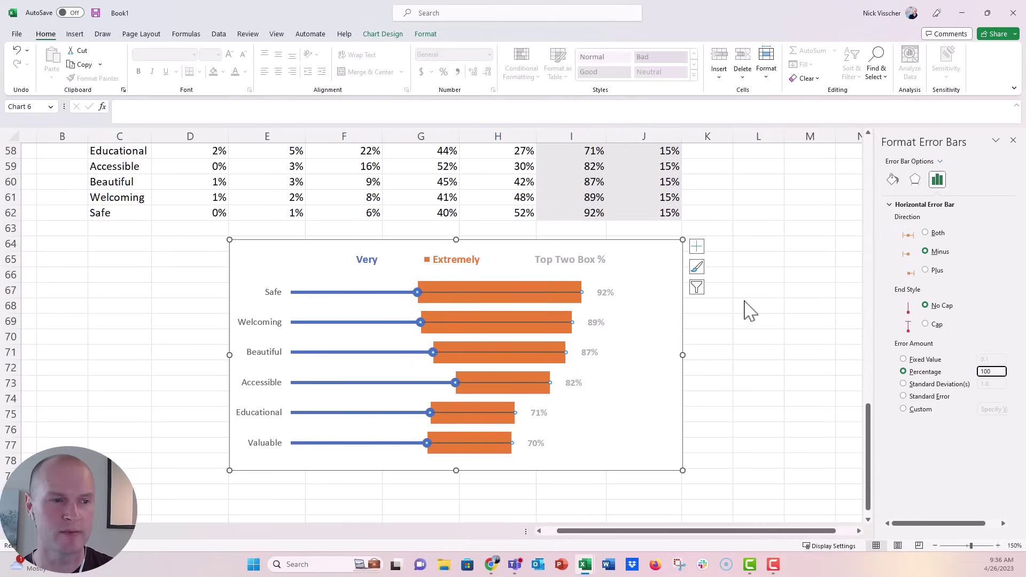
Colour the Extremely series error bars orange and give them an oval Begin Arrow type
mouse_move(423, 305)
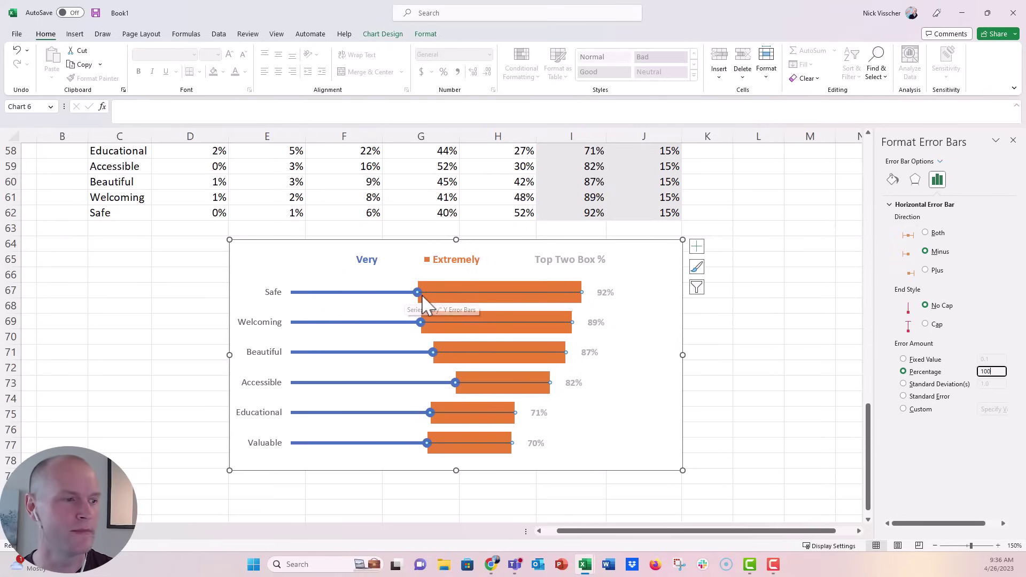
left_click(892, 181)
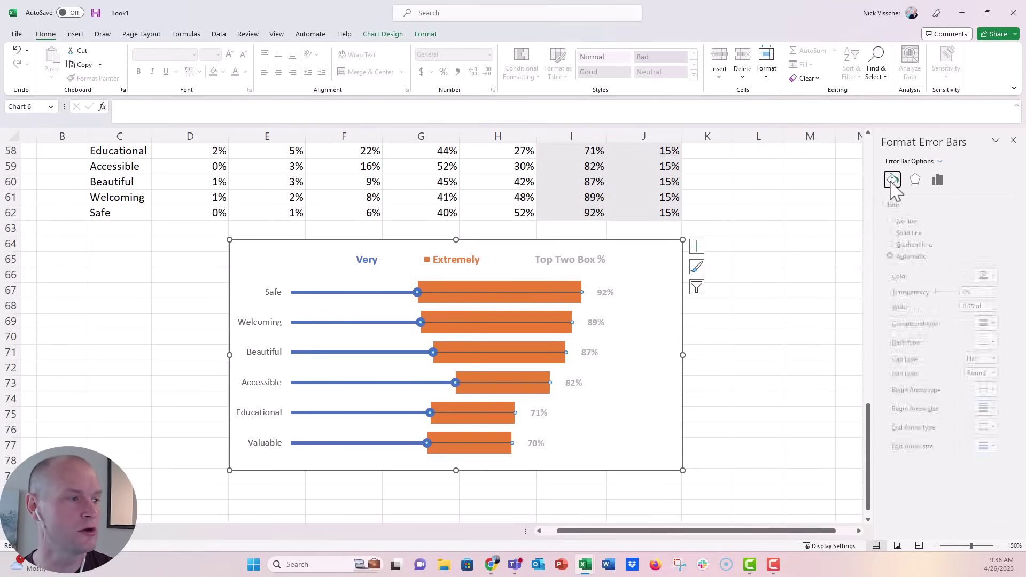
left_click(993, 276)
left_click(984, 304)
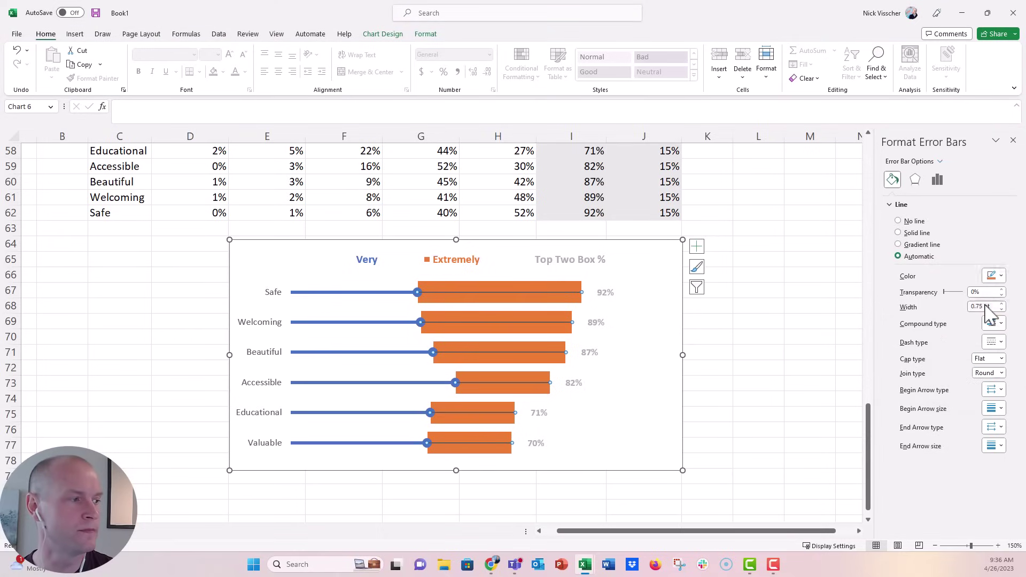
left_click(994, 390)
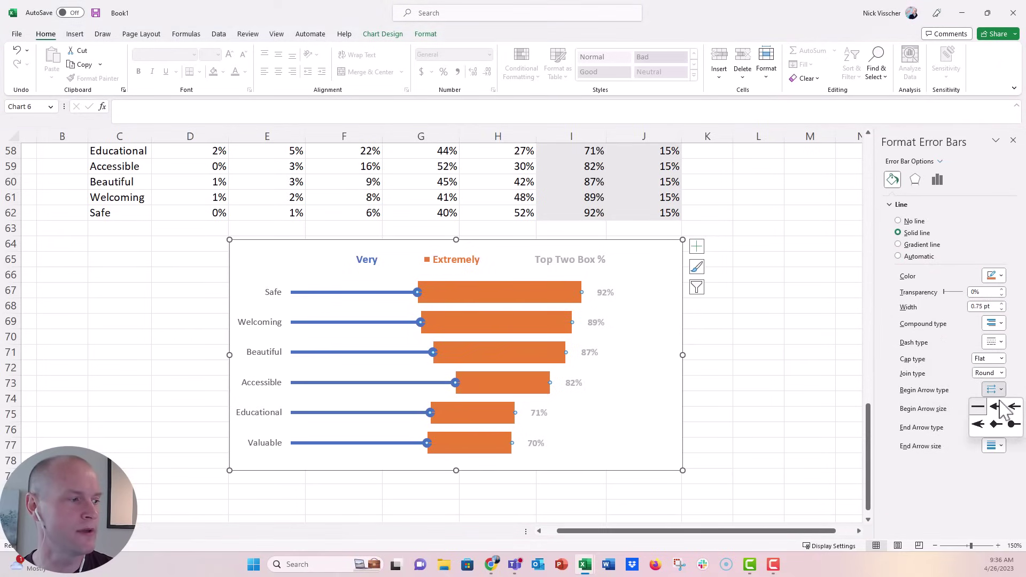
left_click(1013, 434)
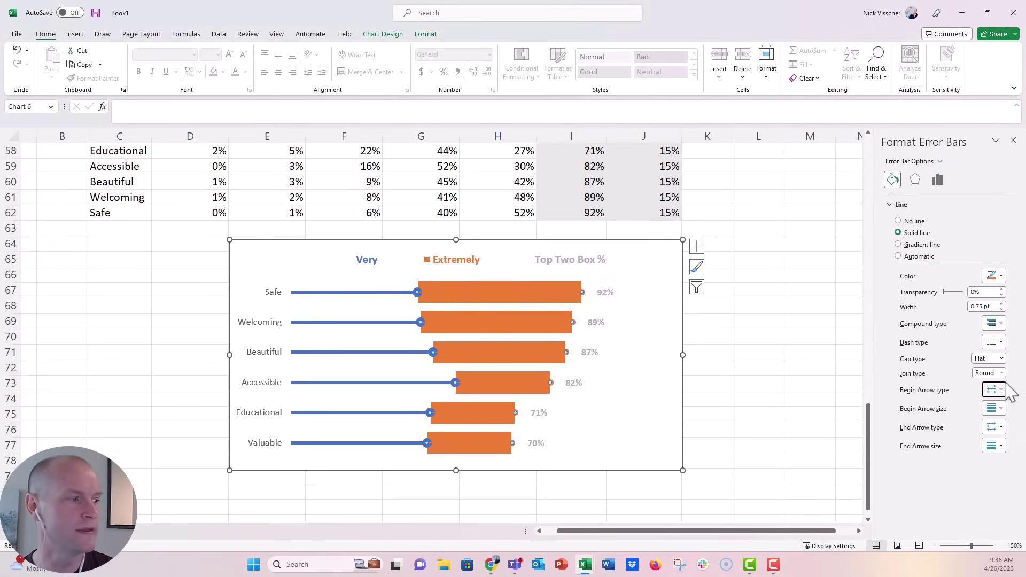
Set the Extremely error bars' line width to 3 pt and the Extremely bars to No fill
left_click(988, 306)
type("3")
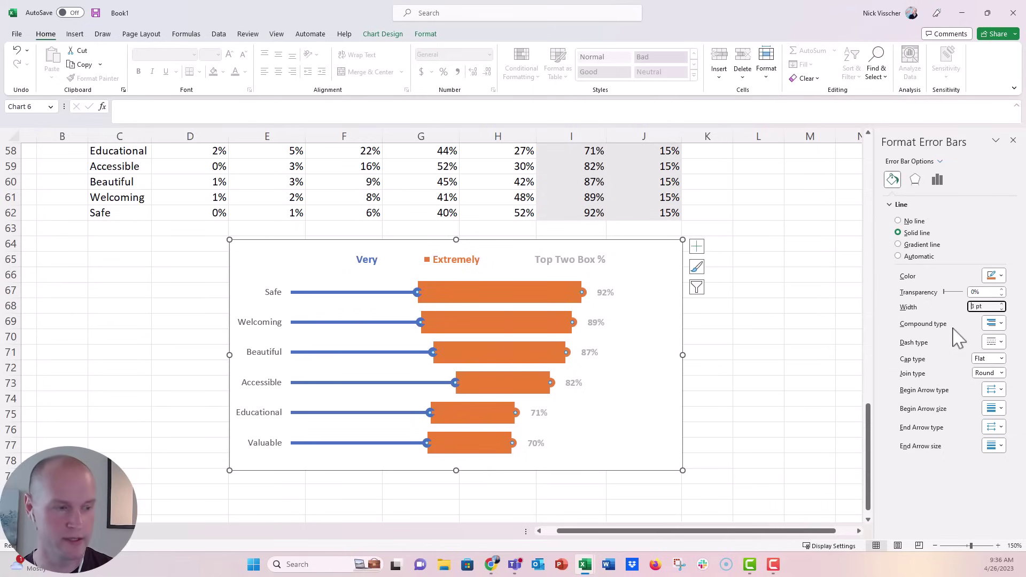
left_click(569, 303)
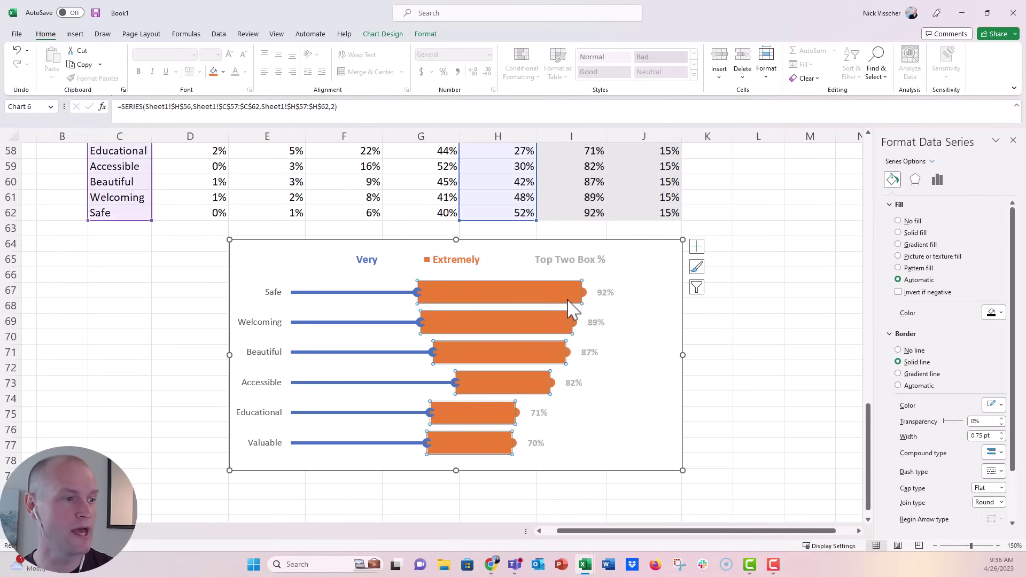
left_click(911, 222)
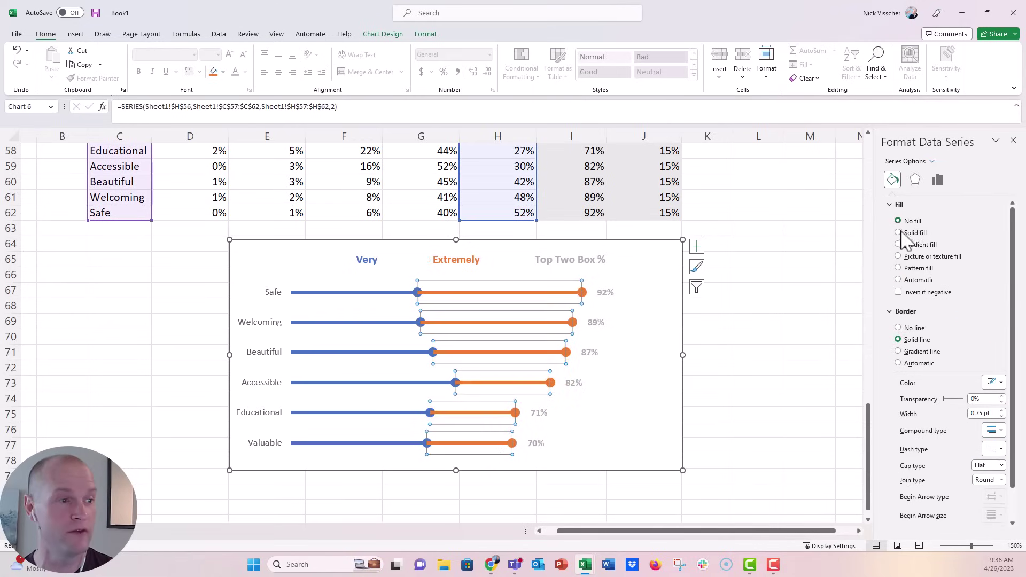
Widen the chart legend so its entries spread slightly further across the chart
left_click(749, 382)
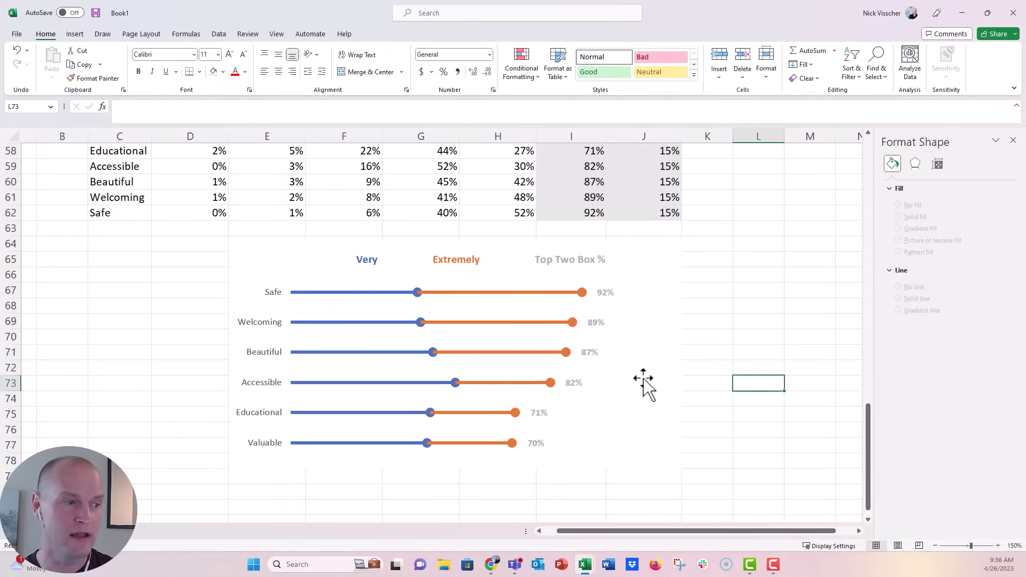
left_click(583, 270)
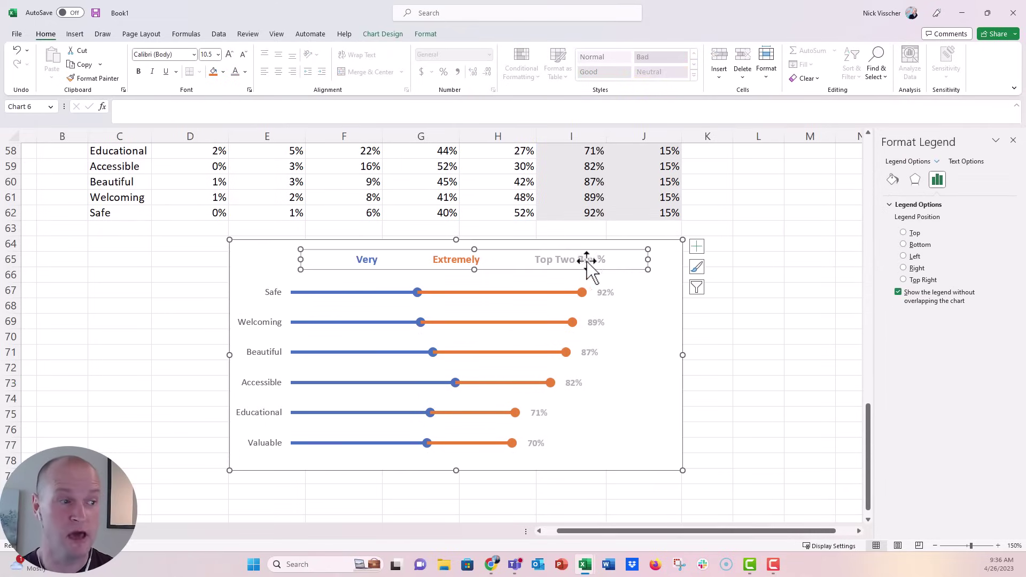
left_click_drag(651, 259, 669, 259)
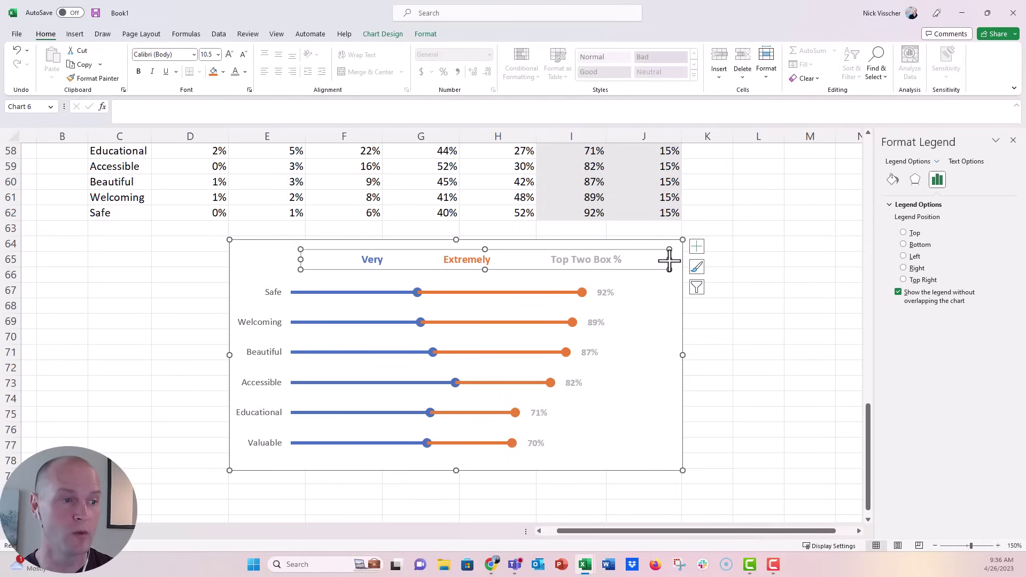
left_click(509, 294)
left_click(740, 367)
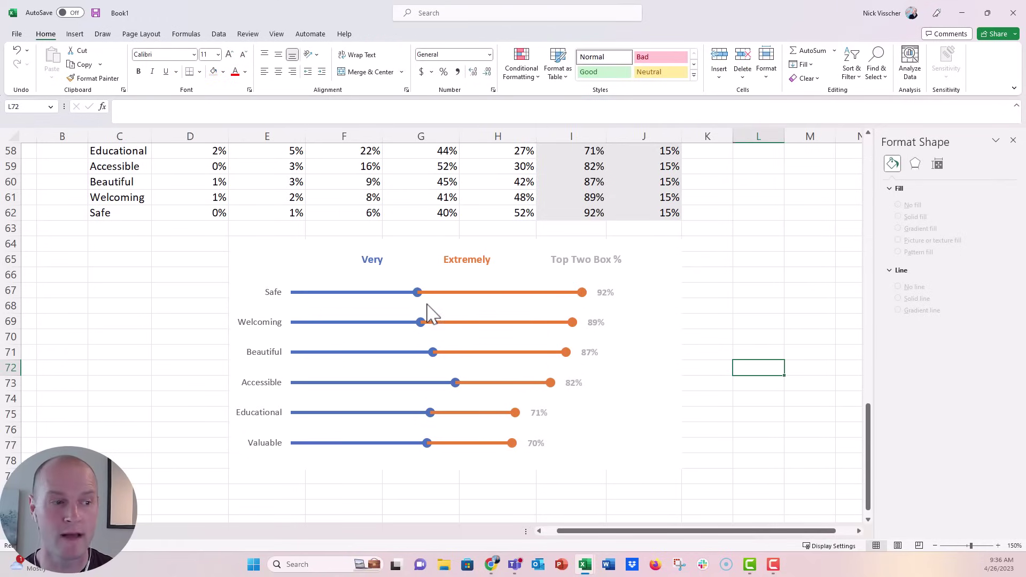
Change the Extremely error bars to a gradient line, remove the two middle gradient stops and set the direction to Linear Right
left_click(473, 294)
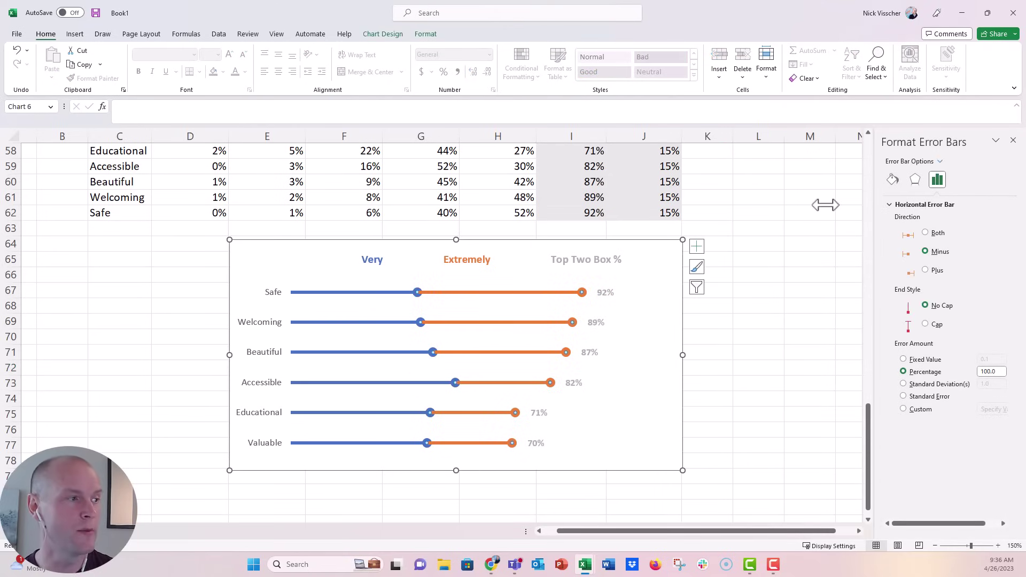
left_click(892, 181)
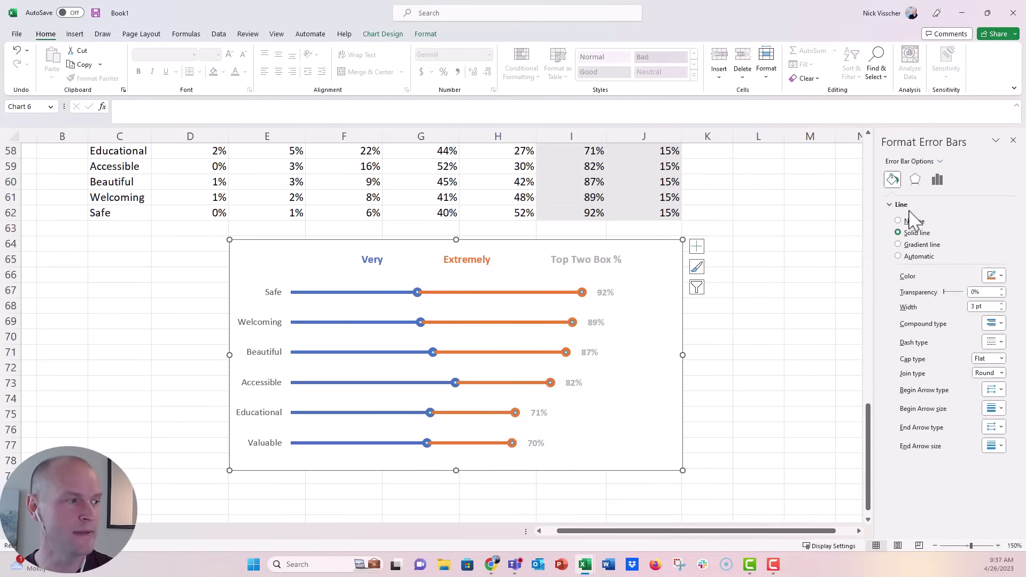
left_click(934, 246)
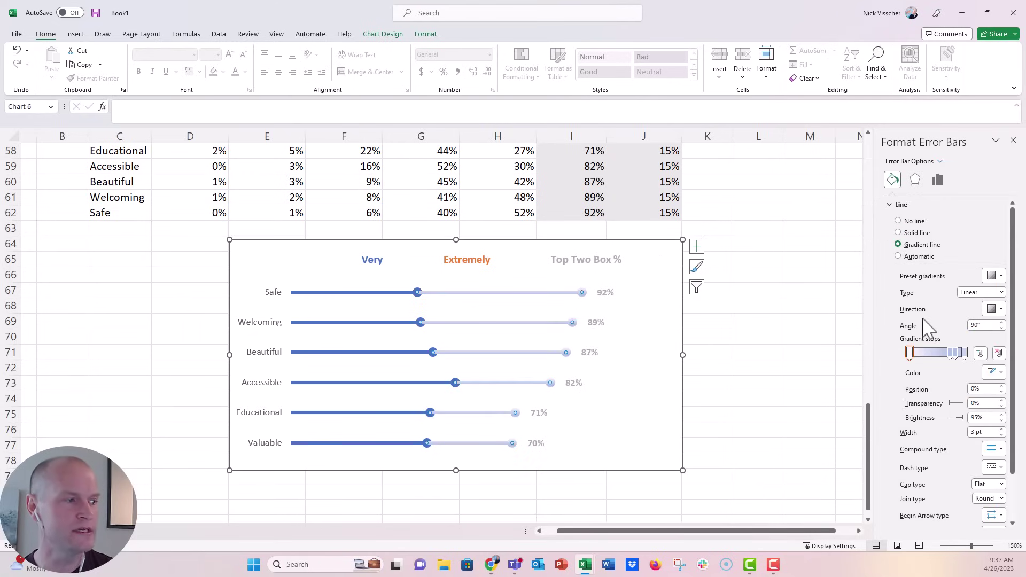
left_click(951, 353)
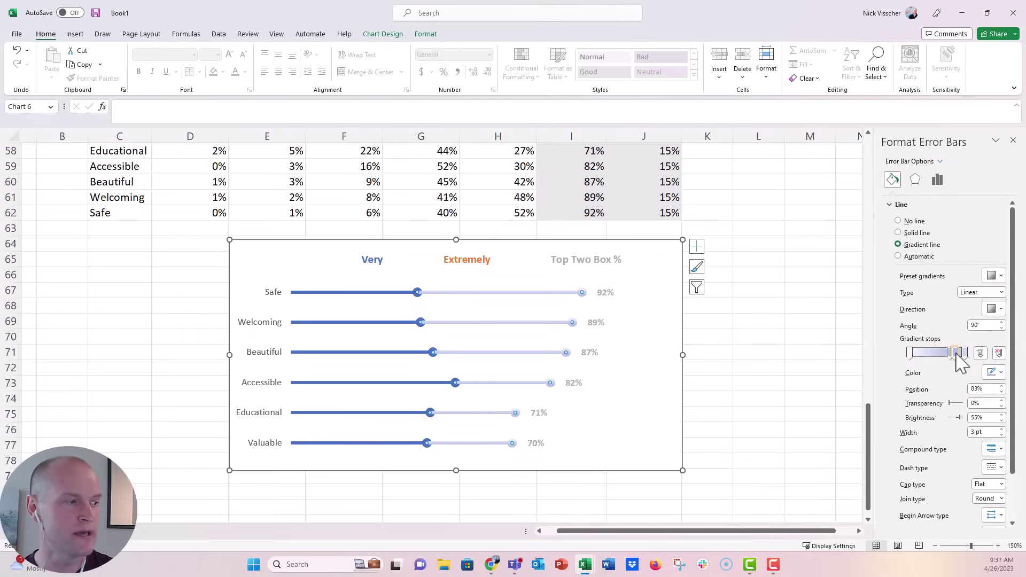
left_click_drag(951, 355, 955, 385)
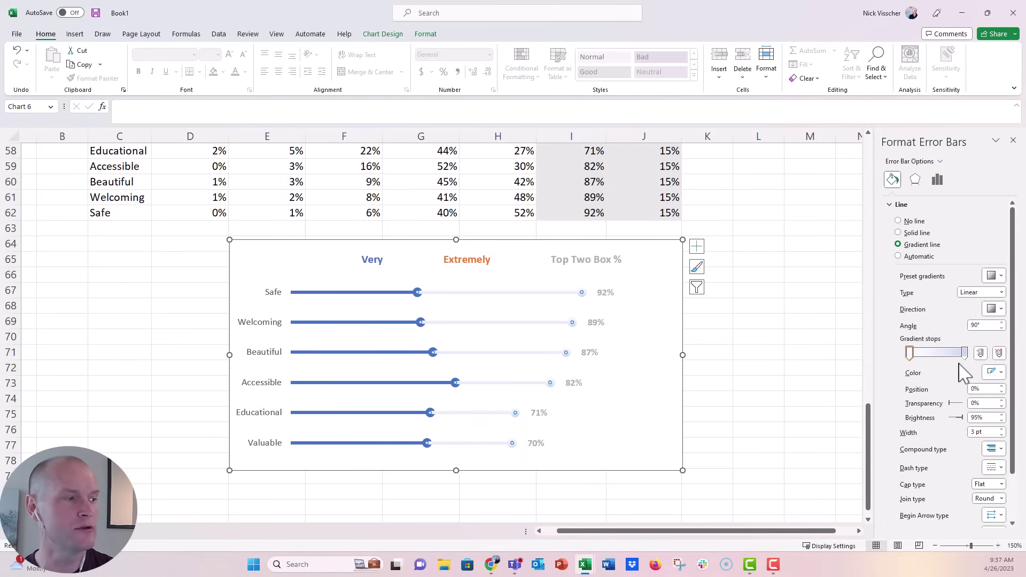
left_click(1000, 309)
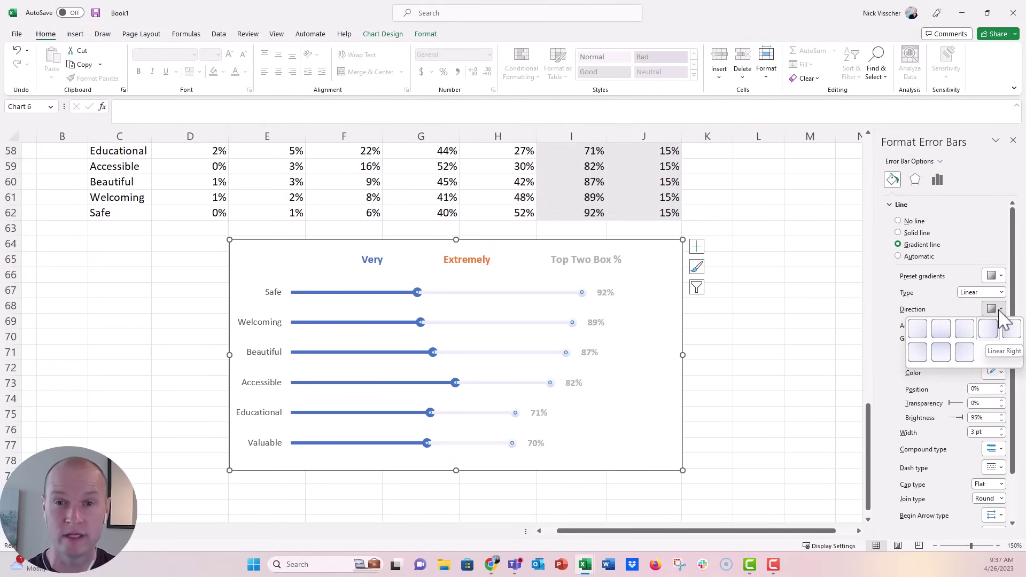
left_click(988, 333)
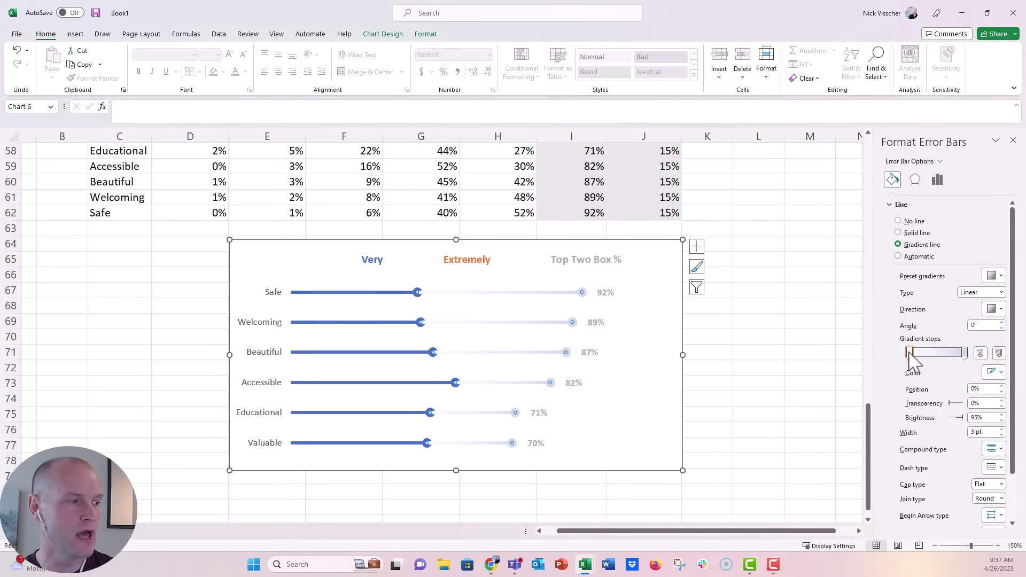
Colour the first gradient stop of the Extremely error bars blue and the last stop orange
left_click(992, 372)
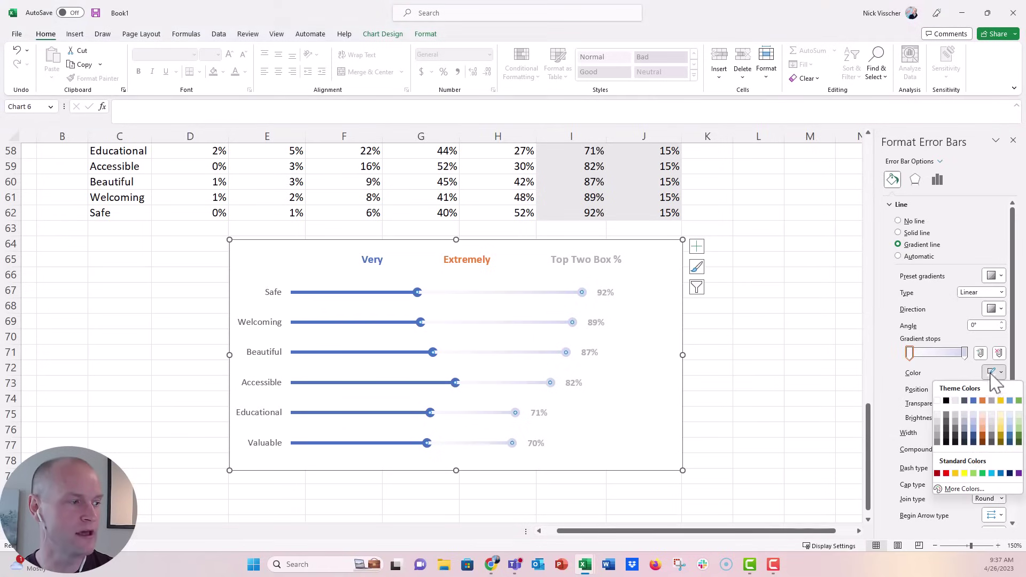
left_click(973, 400)
left_click(964, 352)
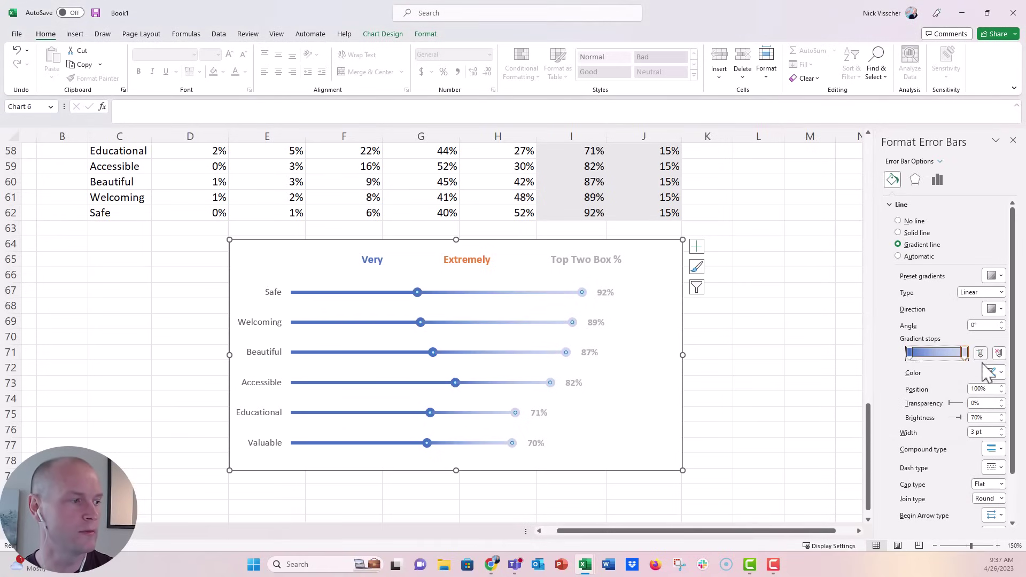
left_click(992, 372)
left_click(982, 400)
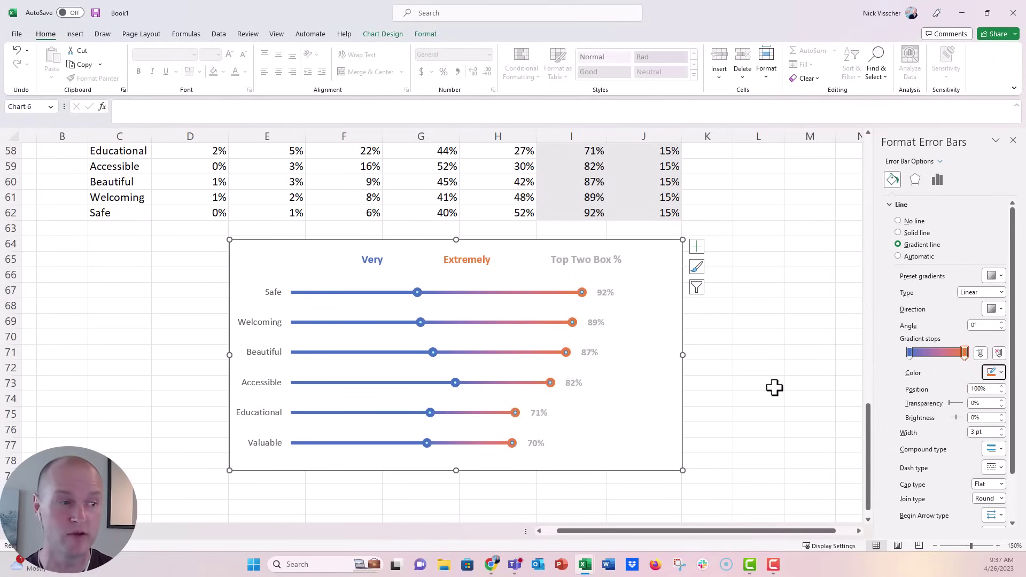
left_click(774, 388)
Add data labels to the Extremely series and set their label position to Inside End
left_click(470, 300)
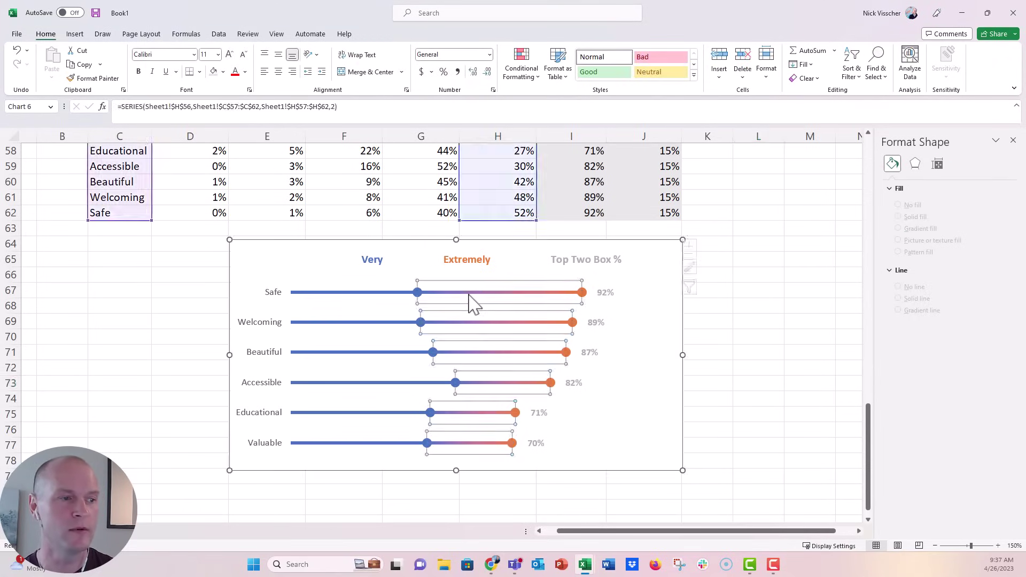
right_click(468, 301)
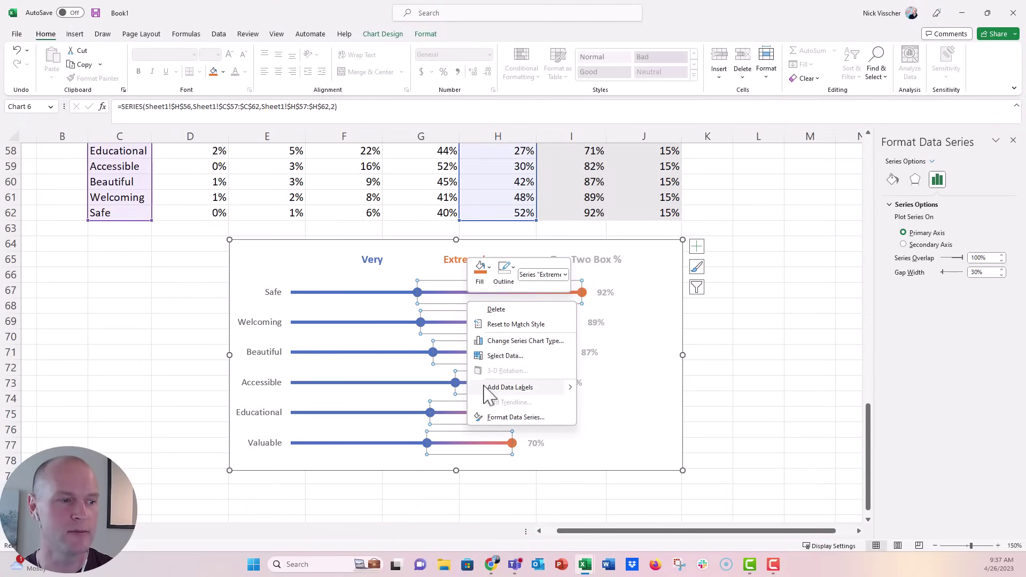
left_click(485, 383)
left_click(498, 292)
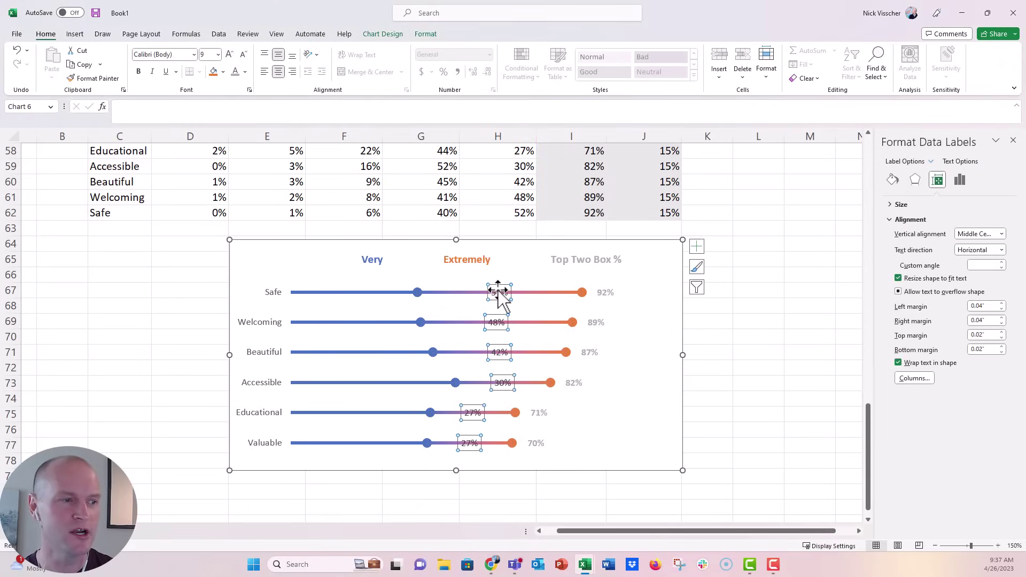
left_click(961, 180)
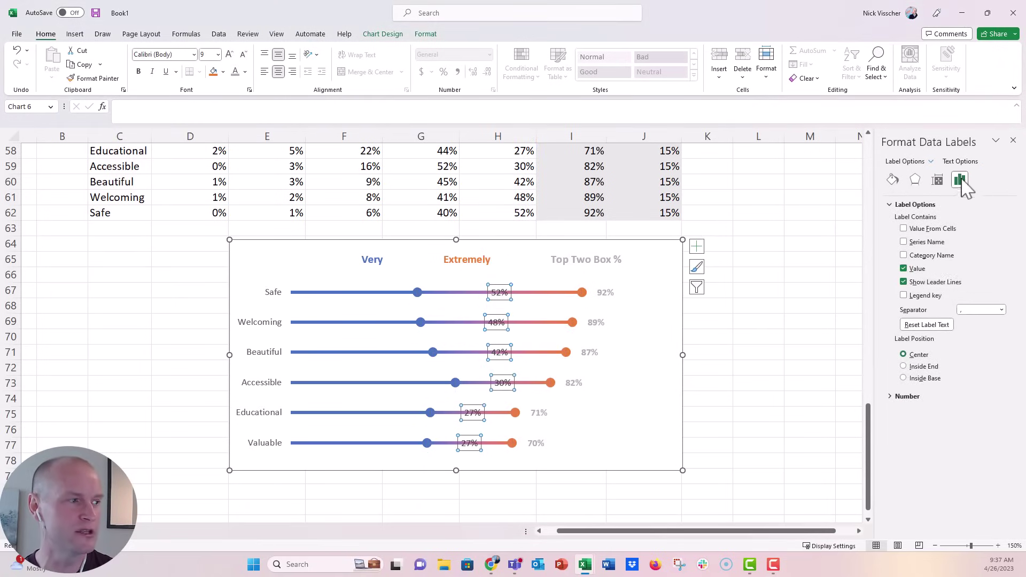
left_click(918, 367)
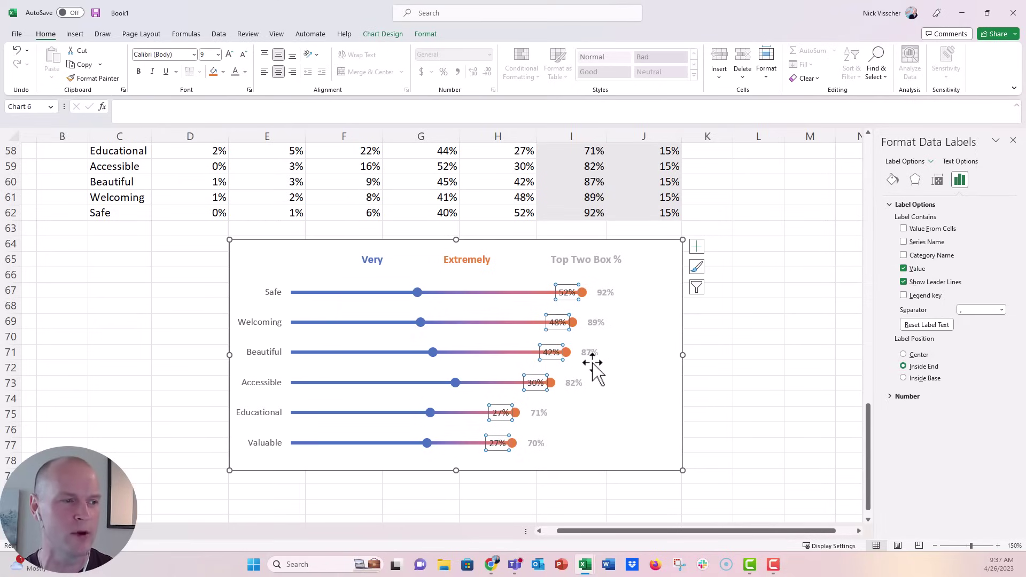
mouse_move(593, 369)
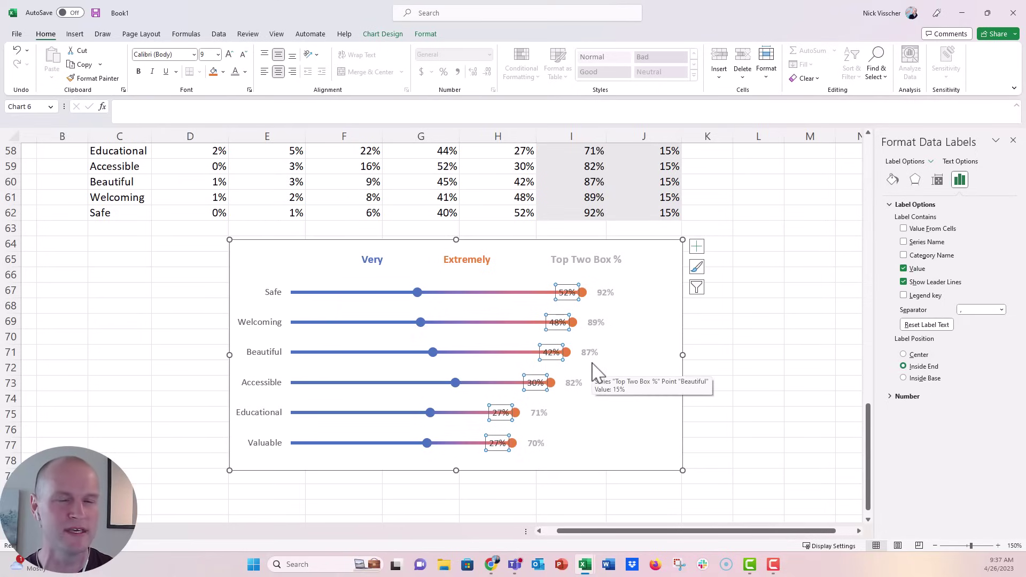
Try moving the Safe and Welcoming labels above their lines, and delete all the Extremely data labels
left_click(562, 292)
left_click_drag(561, 290, 565, 282)
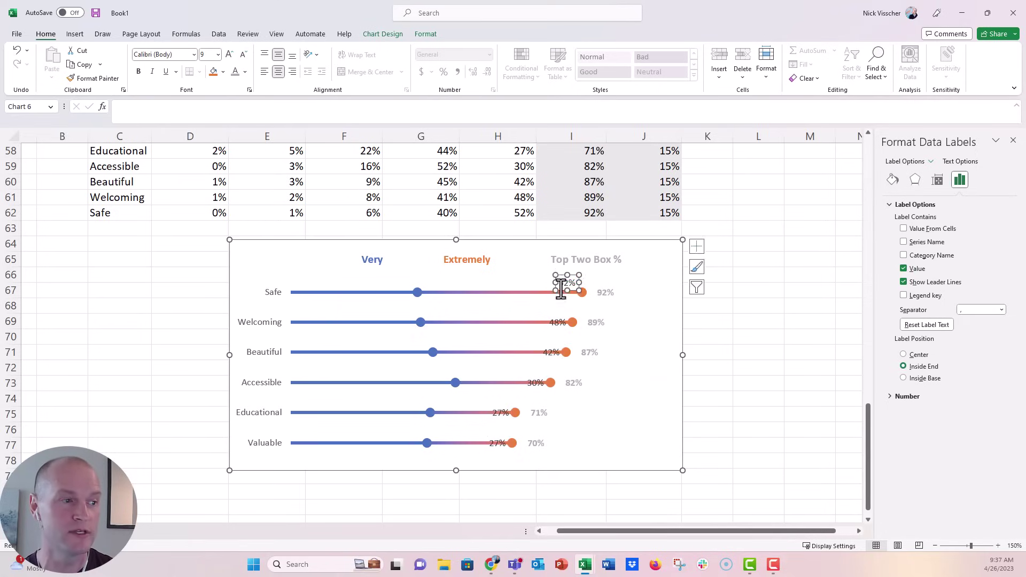
left_click(554, 322)
left_click_drag(553, 329, 552, 322)
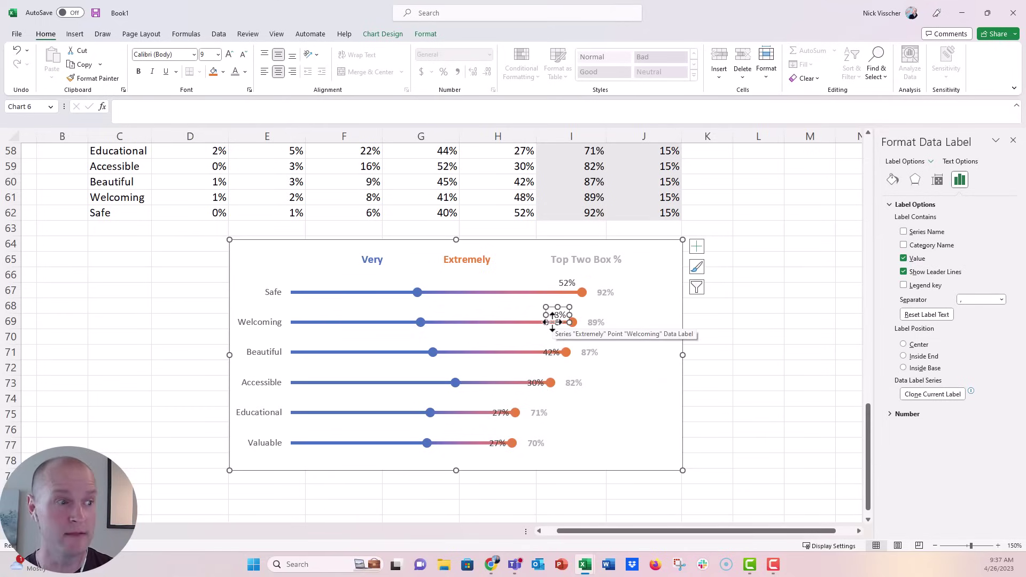
left_click(694, 387)
left_click(568, 283)
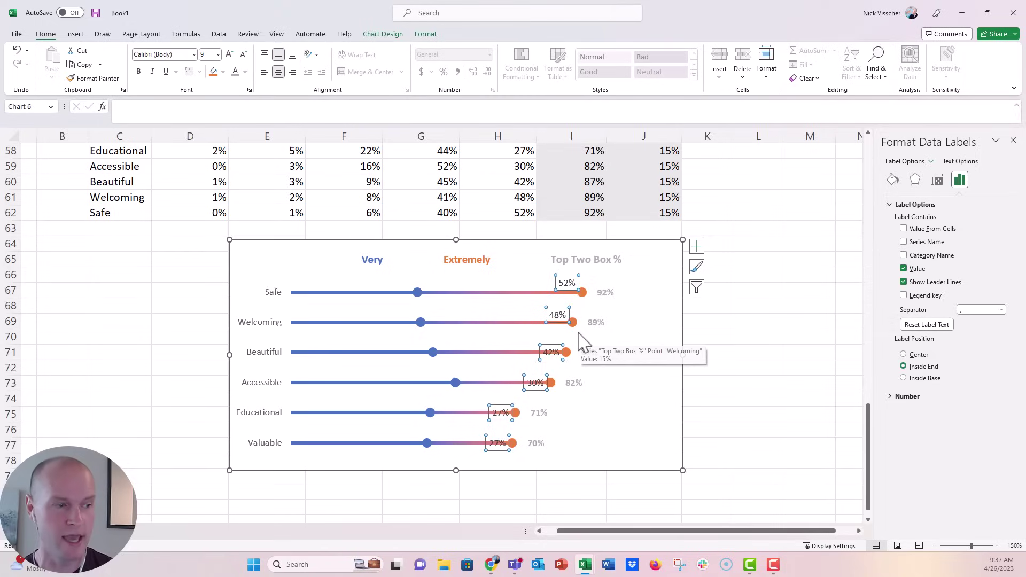
key("Delete")
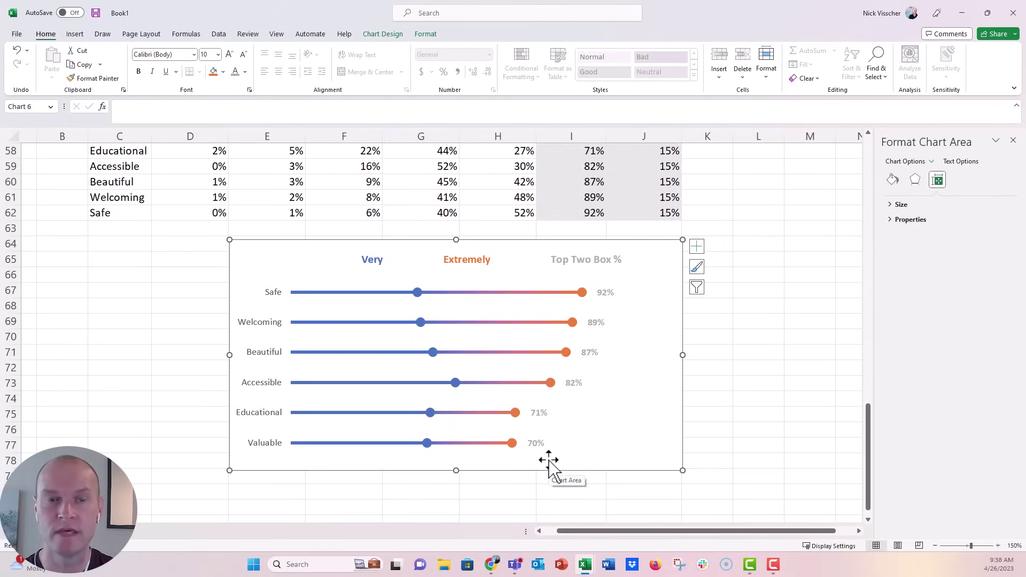
Show the chart's primary horizontal axis and set its maximum bound to 1
left_click(696, 246)
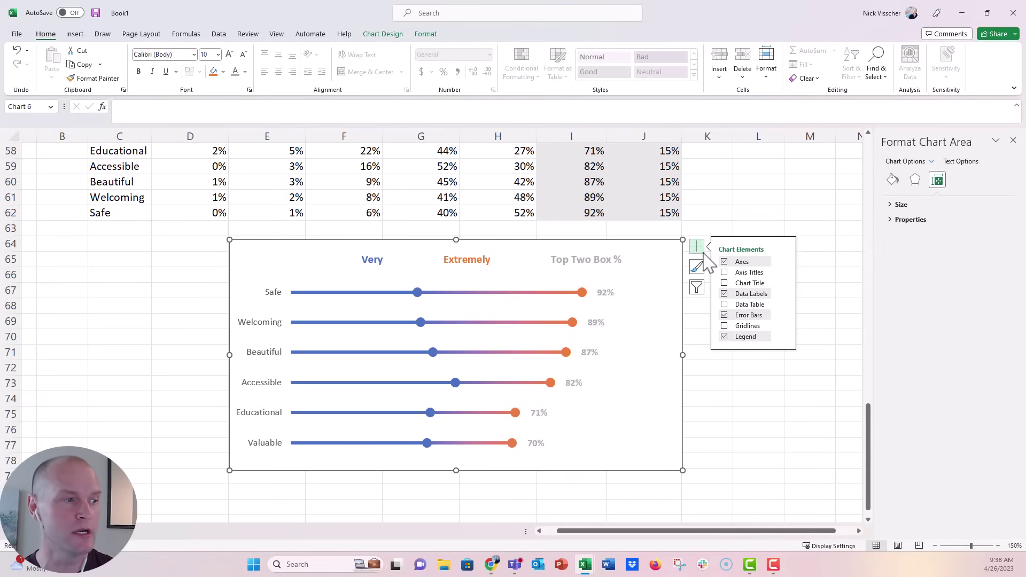
left_click(783, 261)
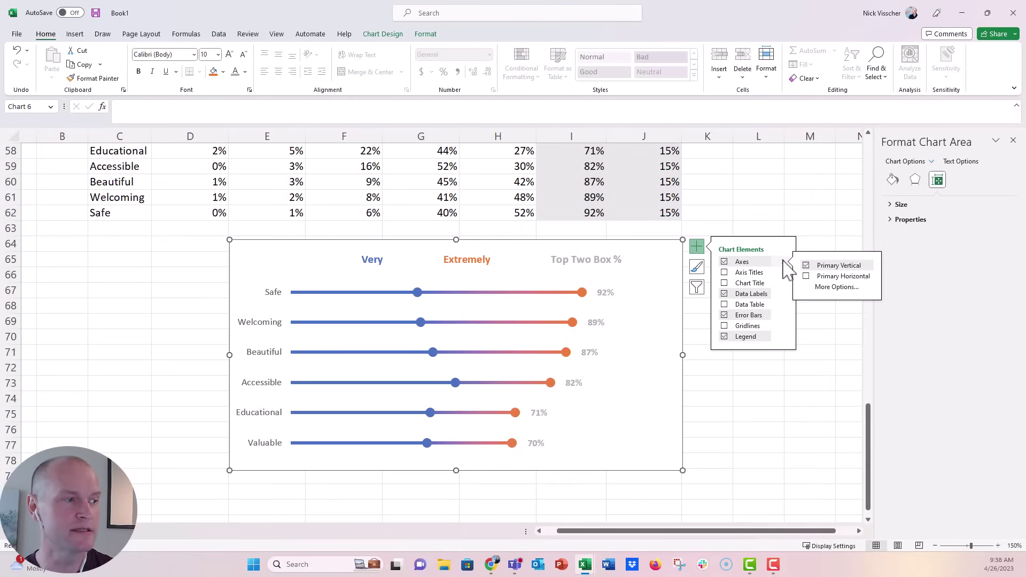
left_click(811, 276)
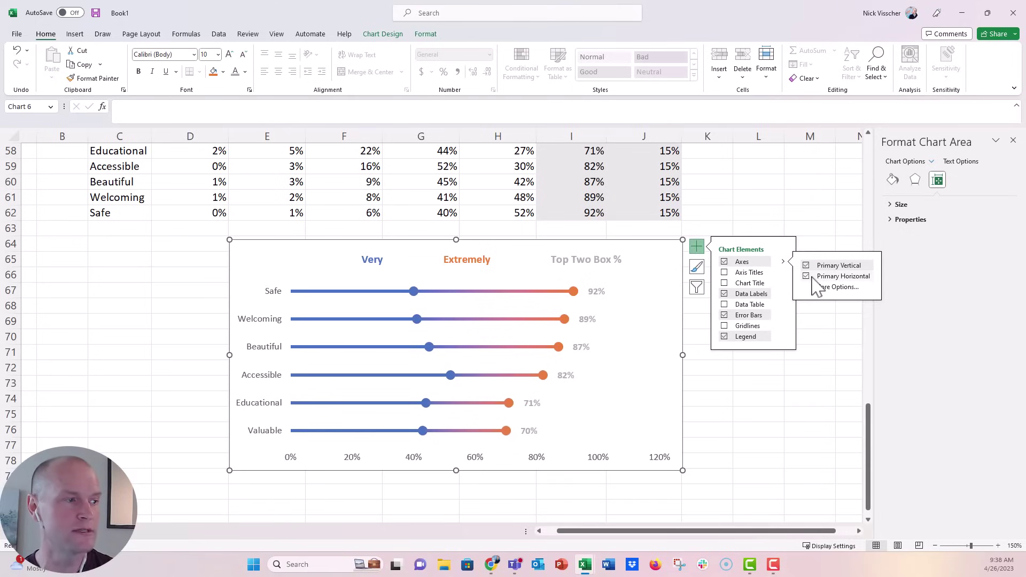
left_click(663, 461)
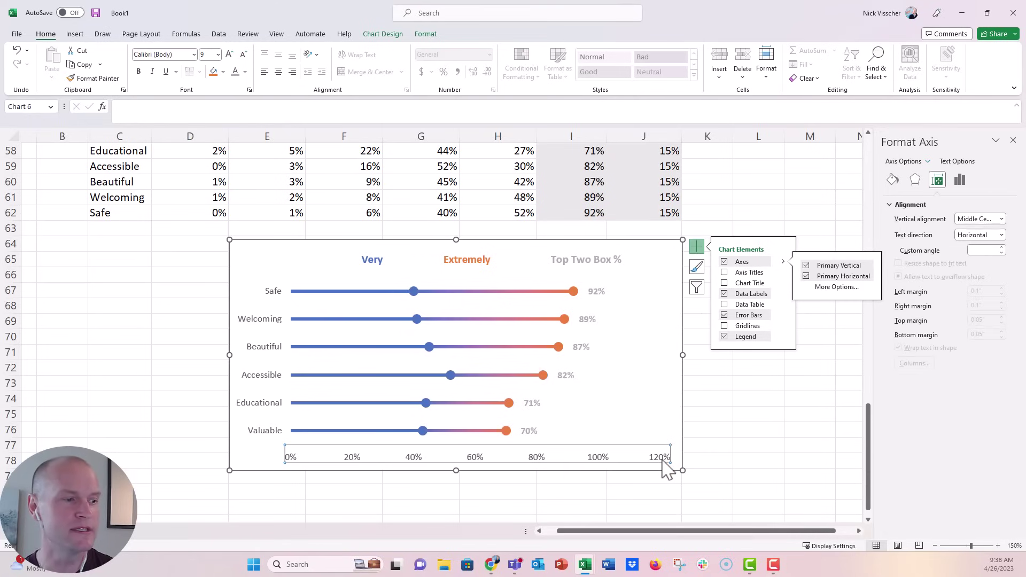
left_click(959, 180)
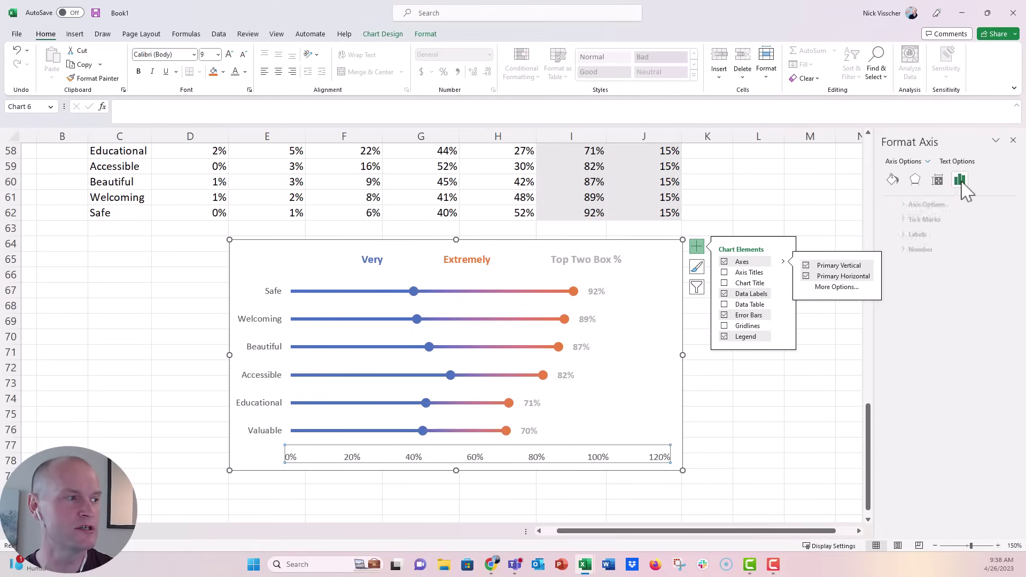
left_click(900, 204)
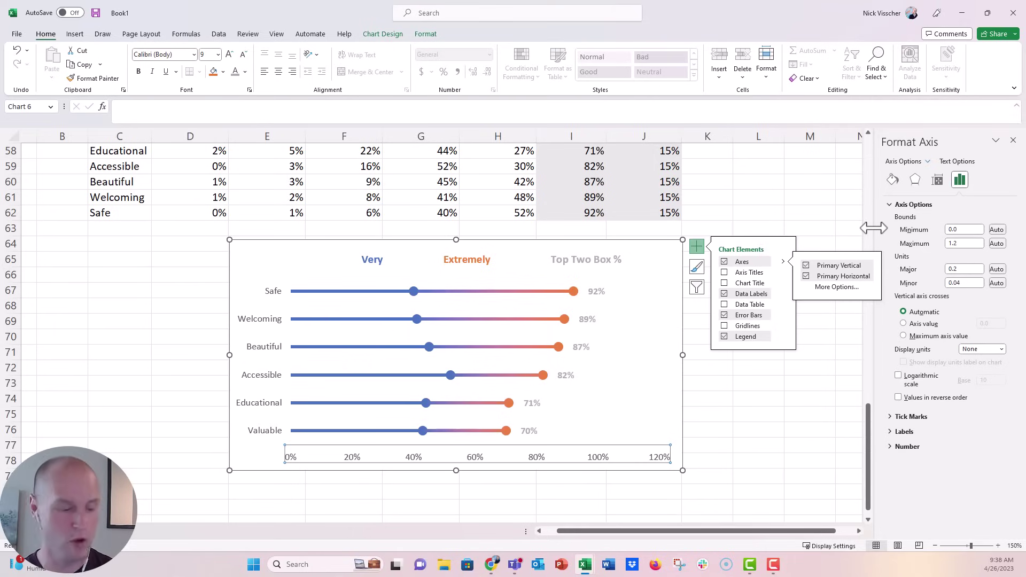
left_click(965, 243)
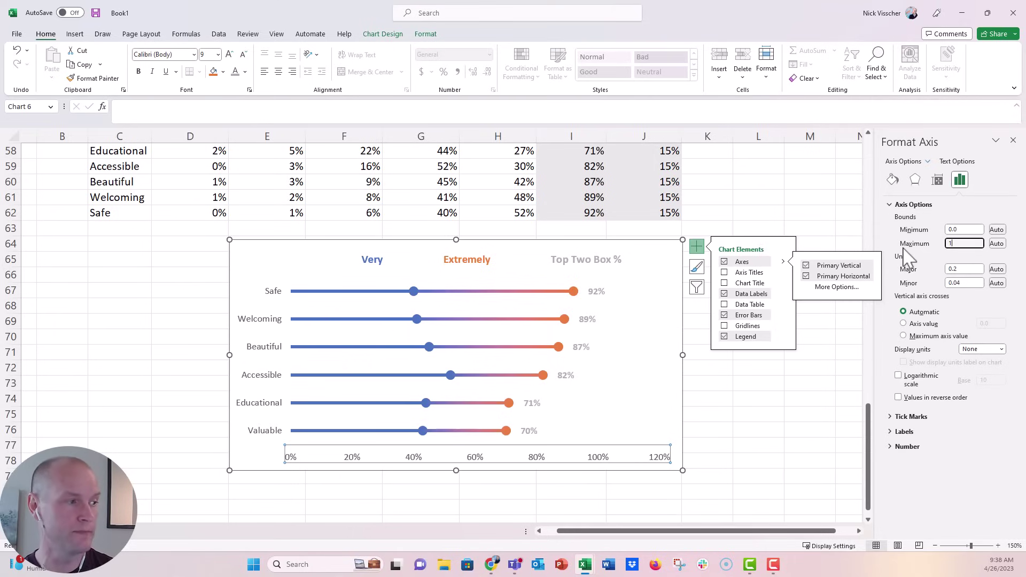
key("Return")
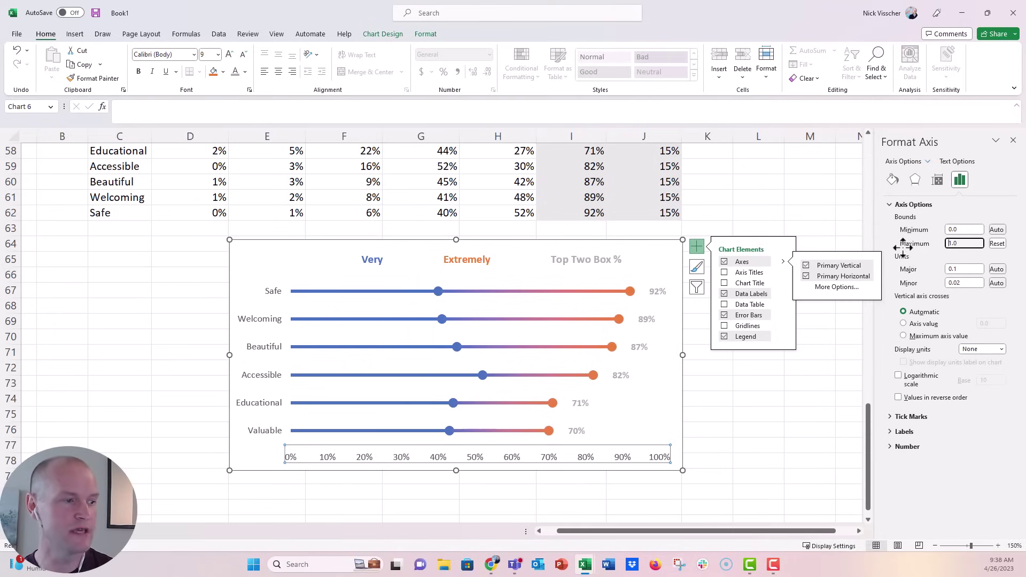
left_click(697, 245)
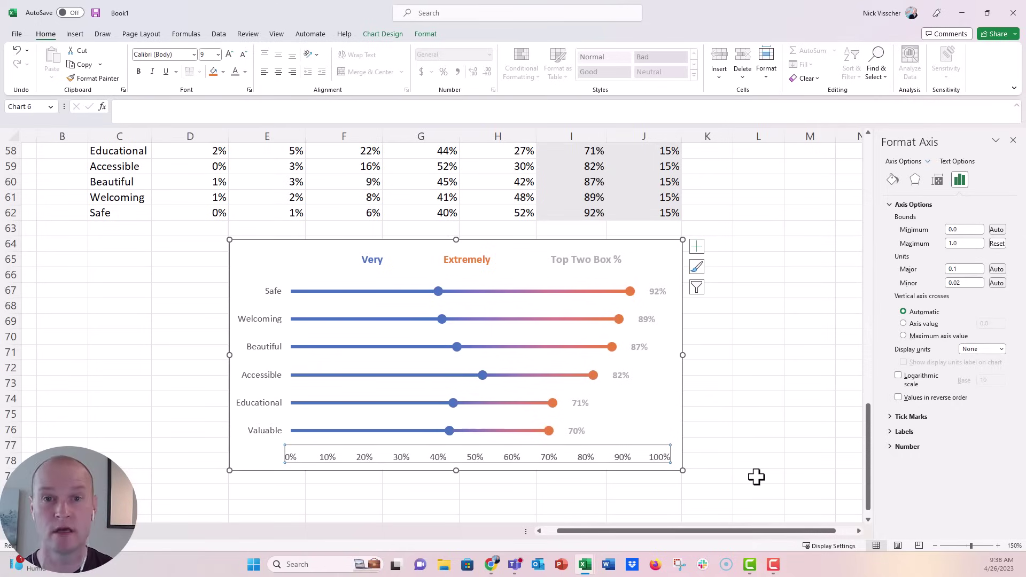
Delete the Top Two Box % data labels from the ends of the lollipops
left_click(660, 294)
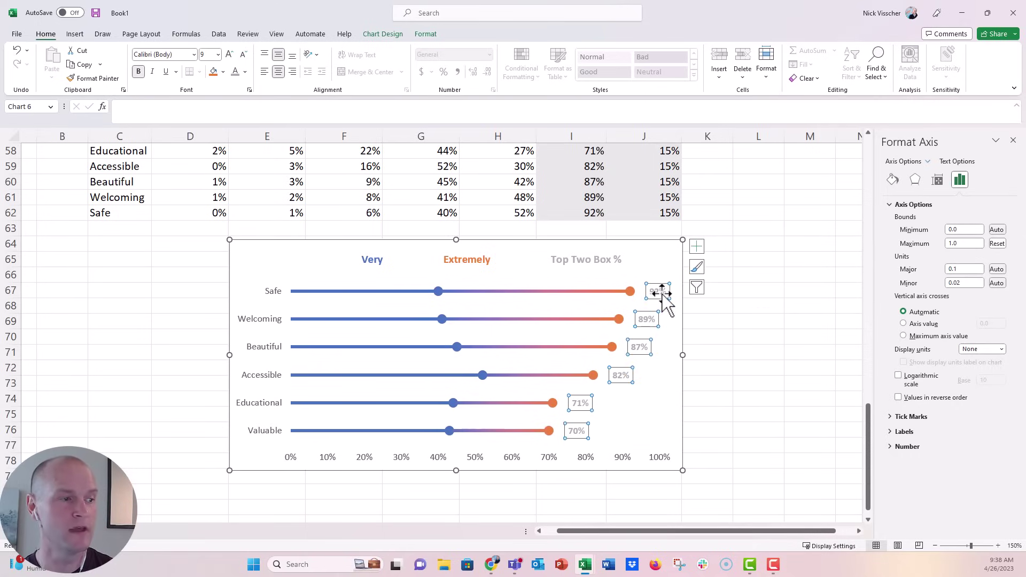
key("Delete")
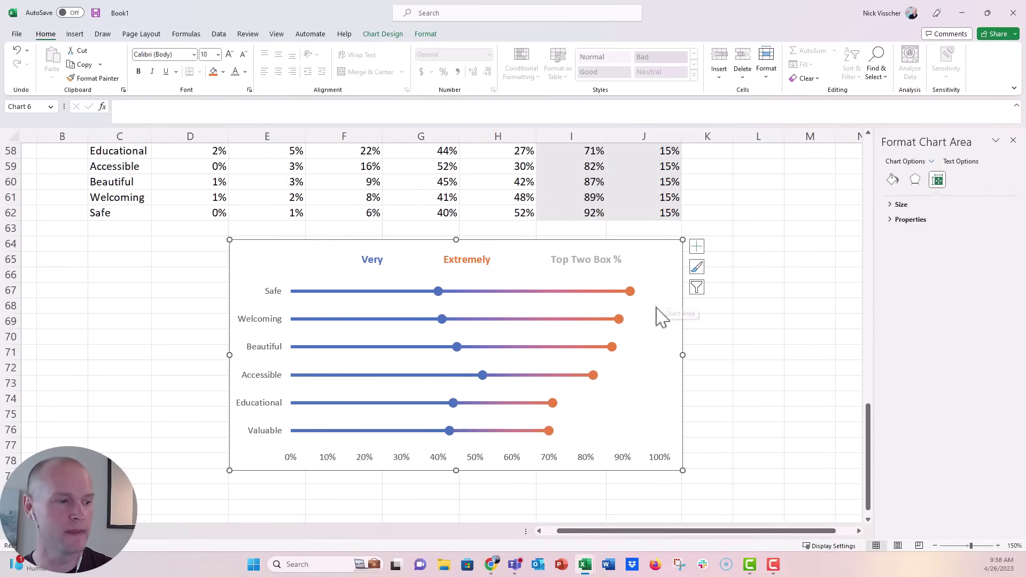
Add primary major vertical gridlines to the lollipop chart
left_click(590, 457)
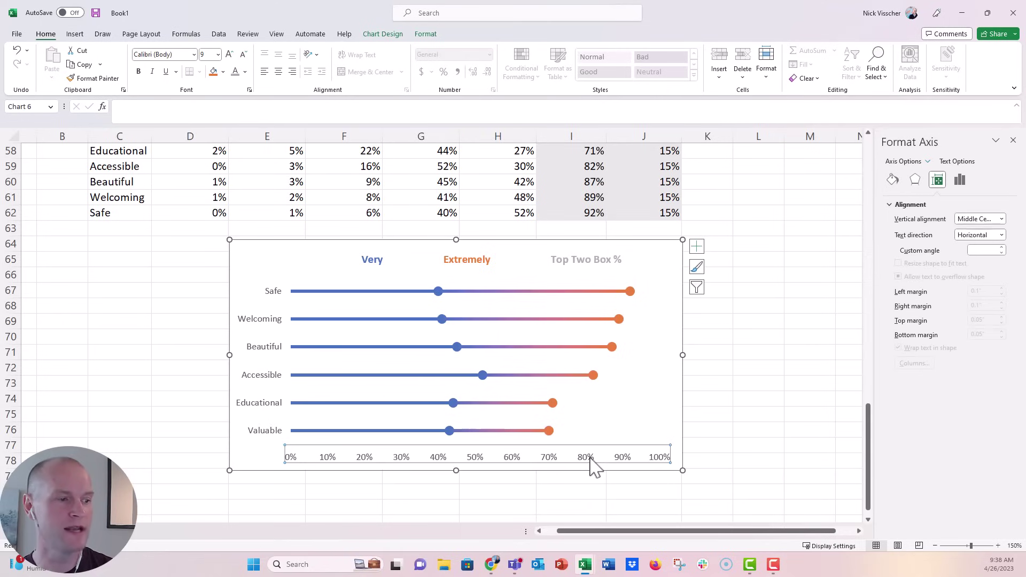
left_click(696, 249)
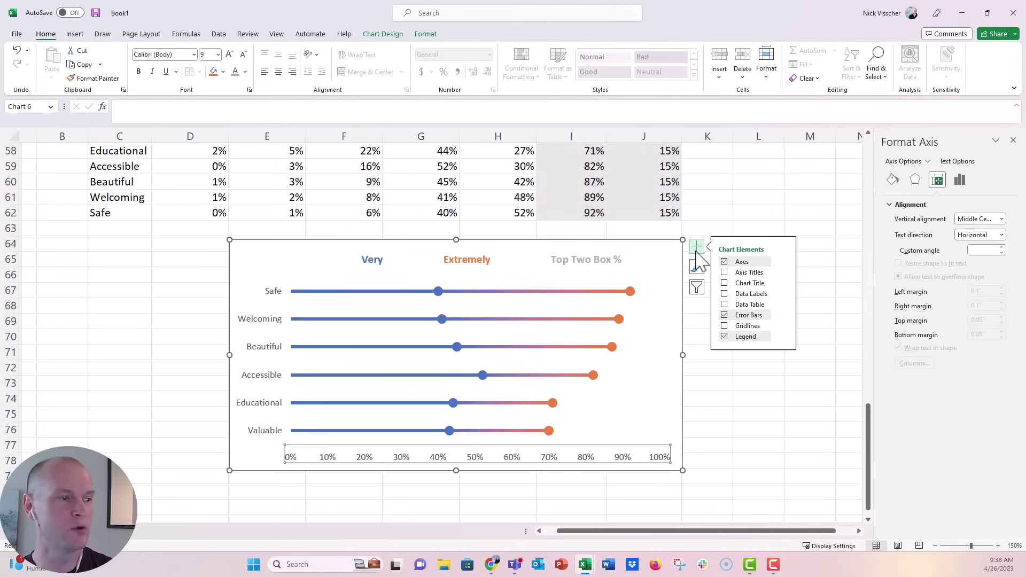
left_click(783, 326)
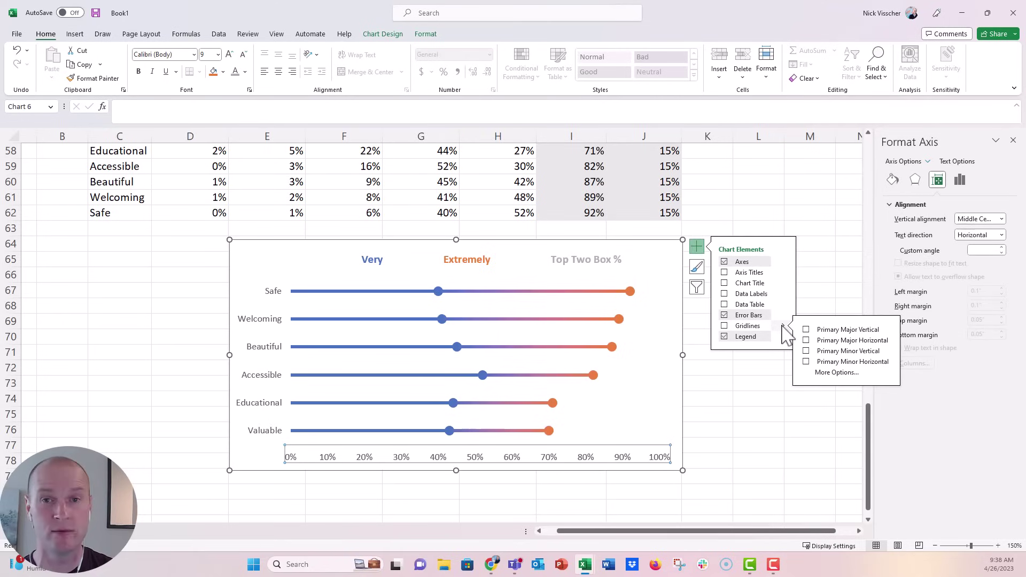
left_click(823, 329)
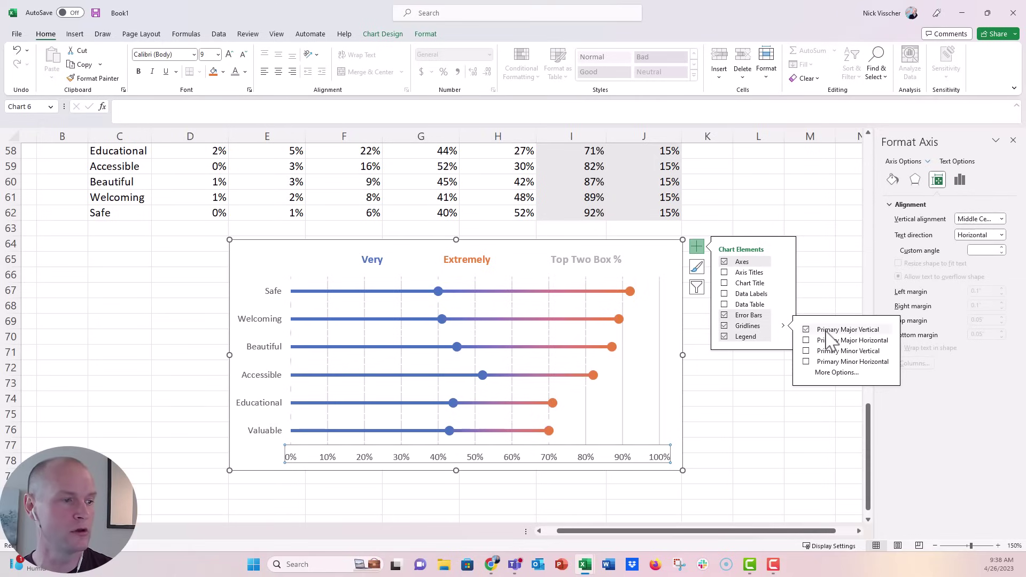
Examine the vertical gridlines' line color and dash type options
left_click(624, 409)
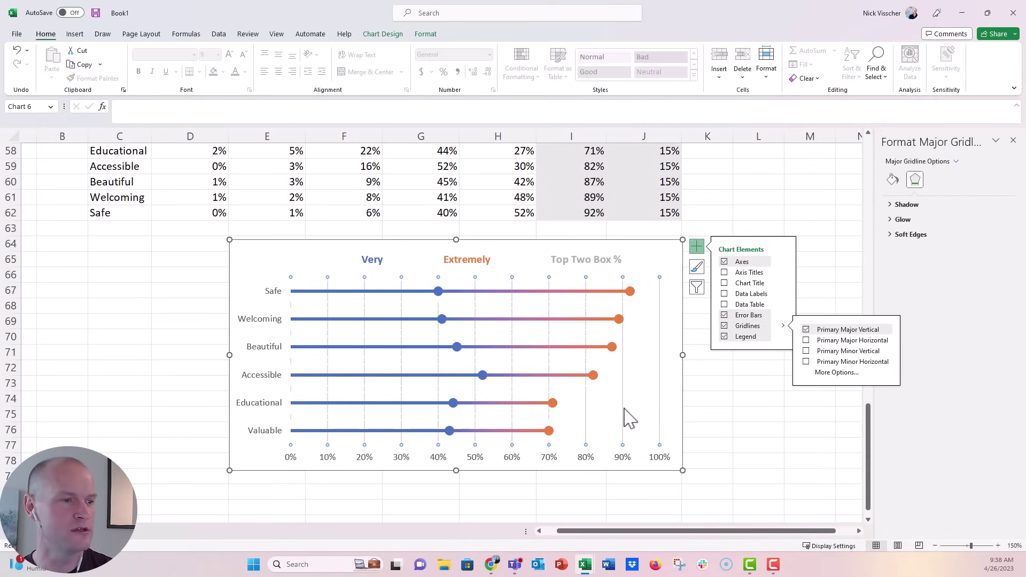
left_click(893, 179)
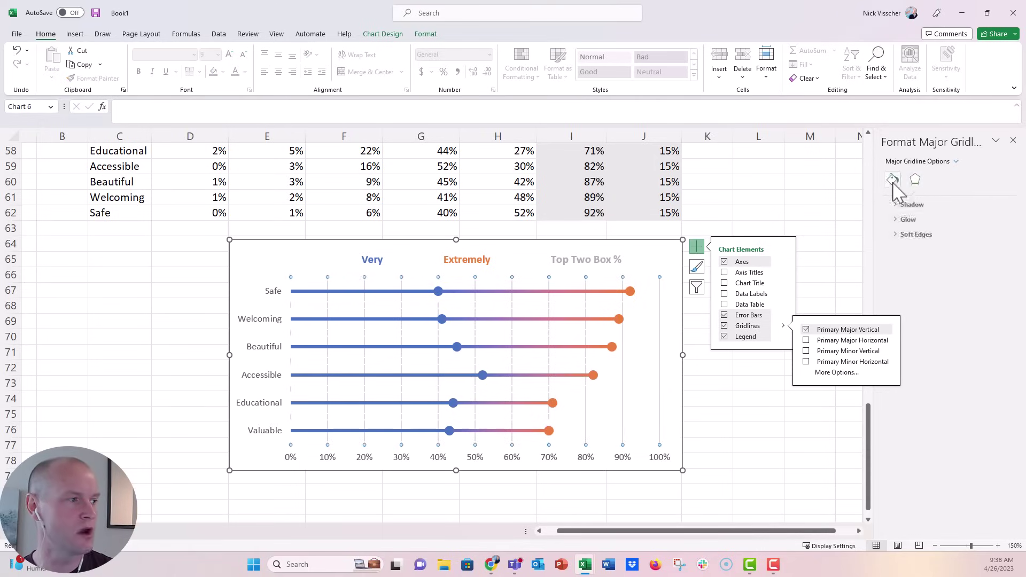
left_click(994, 276)
left_click(960, 316)
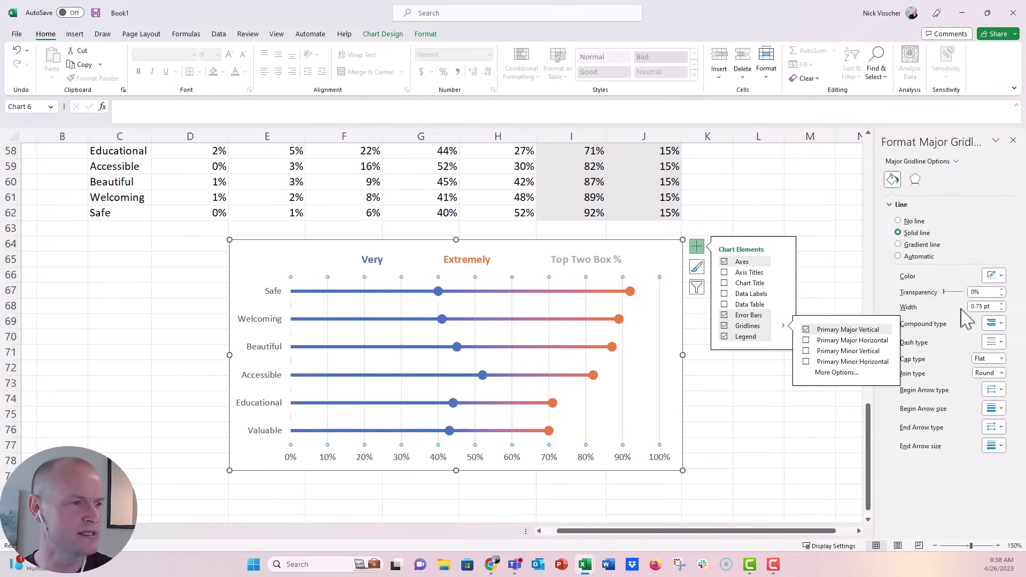
left_click(994, 342)
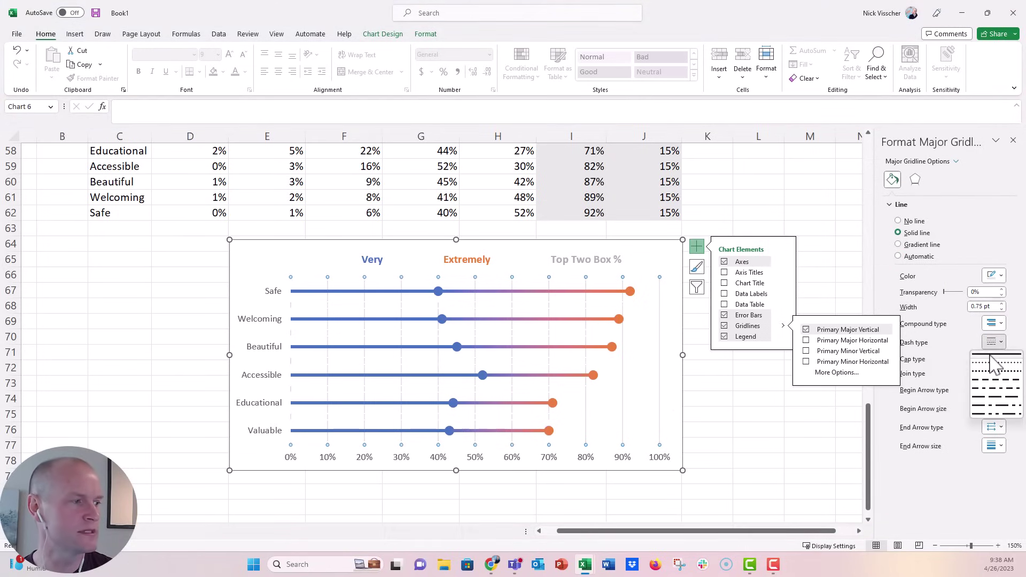
left_click(748, 463)
Check the error bars, chart area and the Very and Extremely series for whatever interrupts the gridlines
left_click(411, 404)
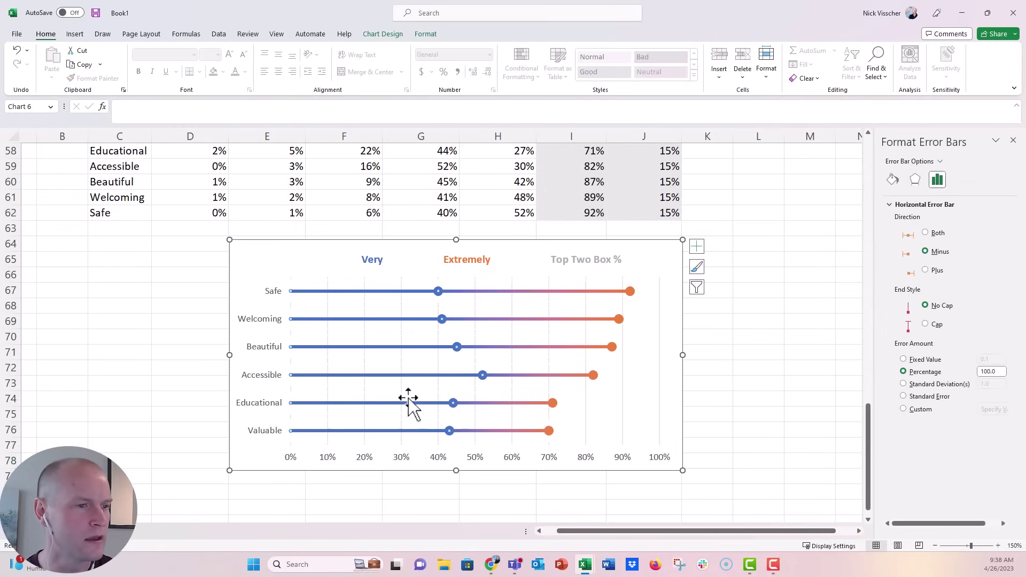
left_click(264, 247)
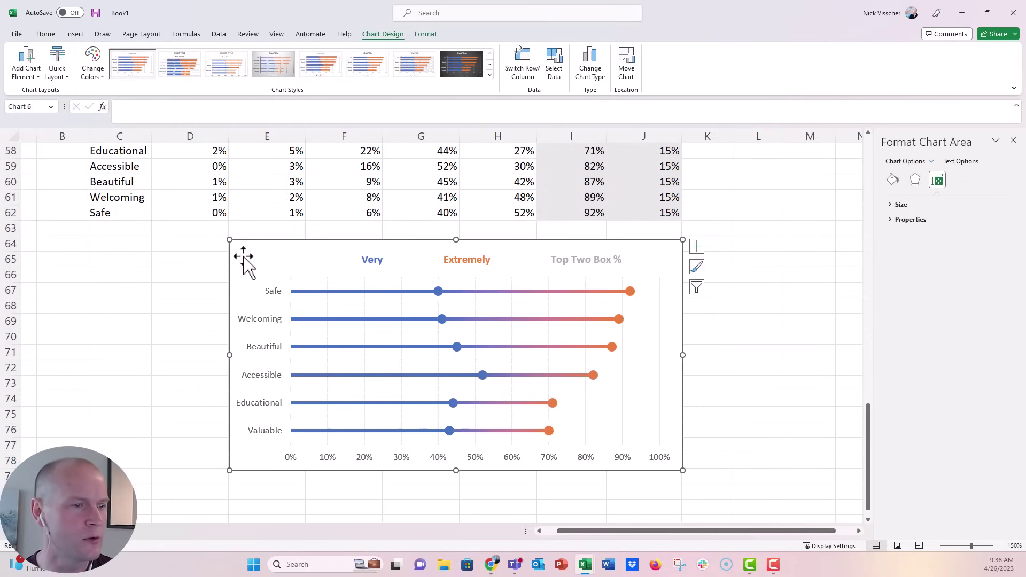
left_click(330, 368)
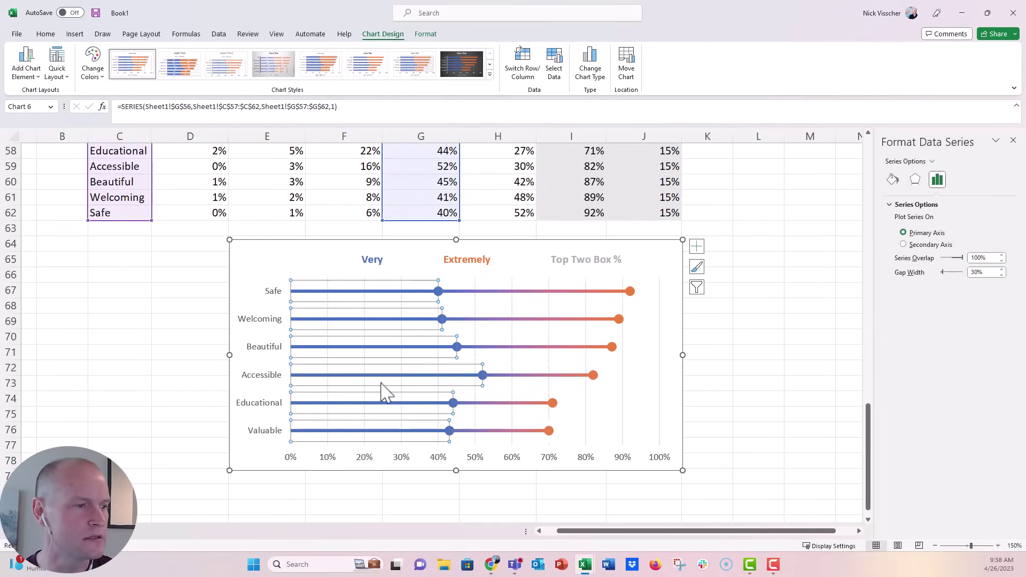
left_click(510, 446)
left_click(489, 451)
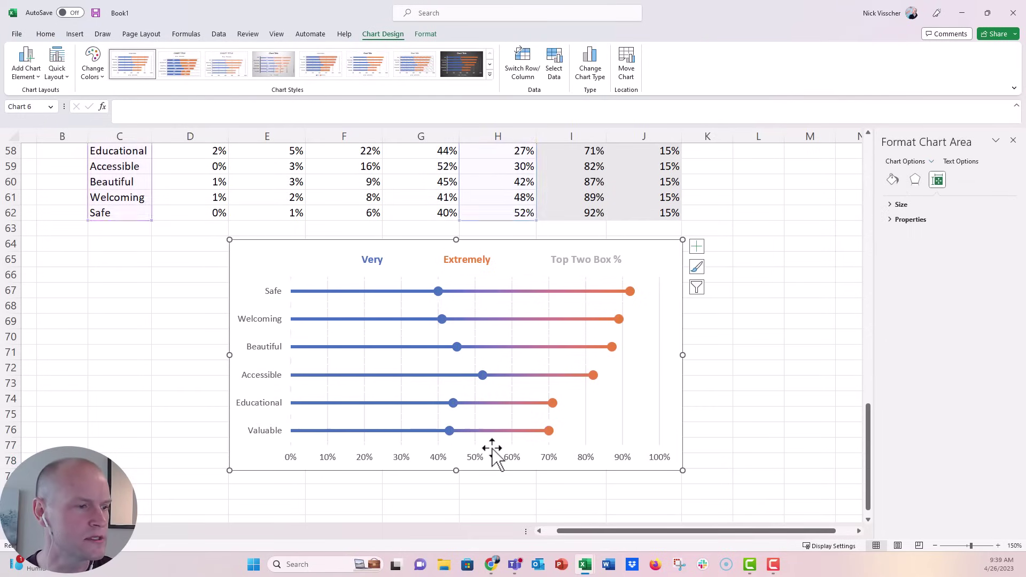
left_click(479, 453)
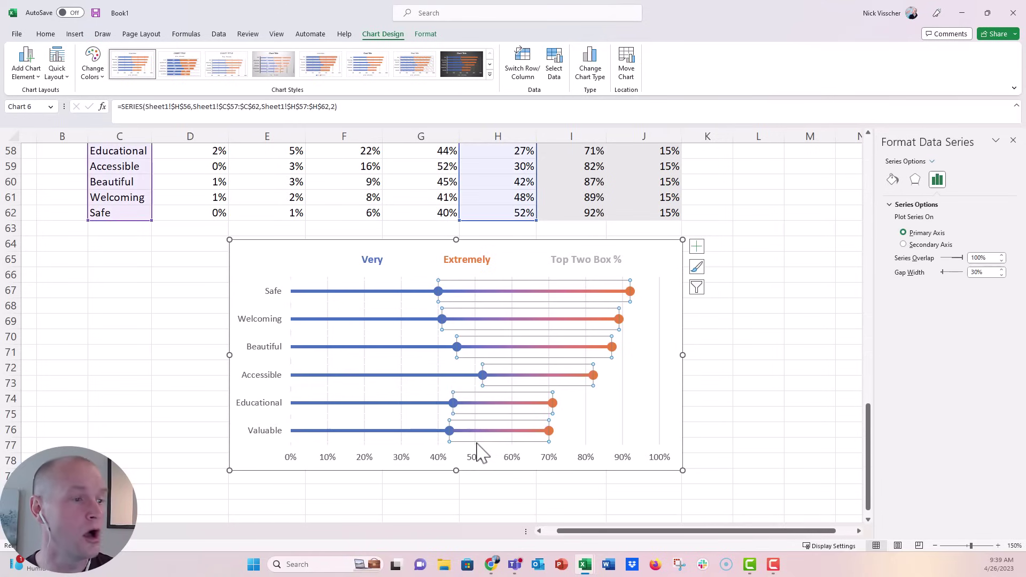
mouse_move(383, 353)
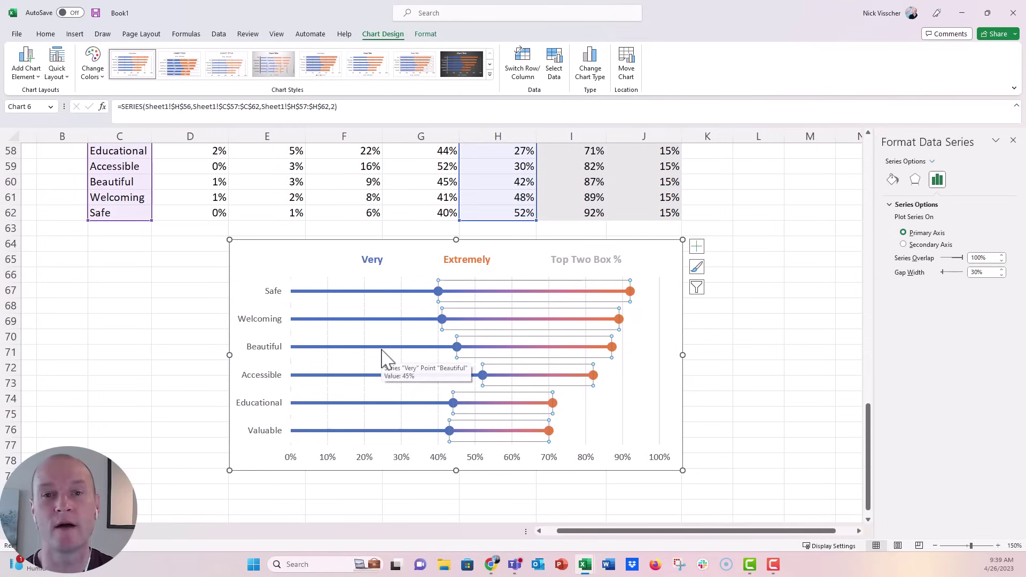
Set the border of both the Very and Extremely bar series to No line
left_click(380, 299)
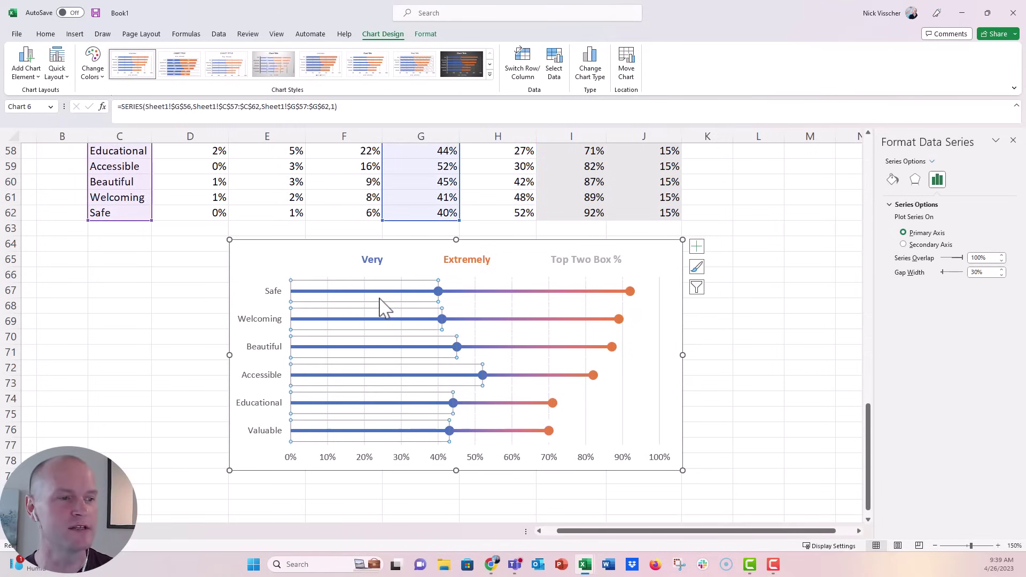
left_click(893, 179)
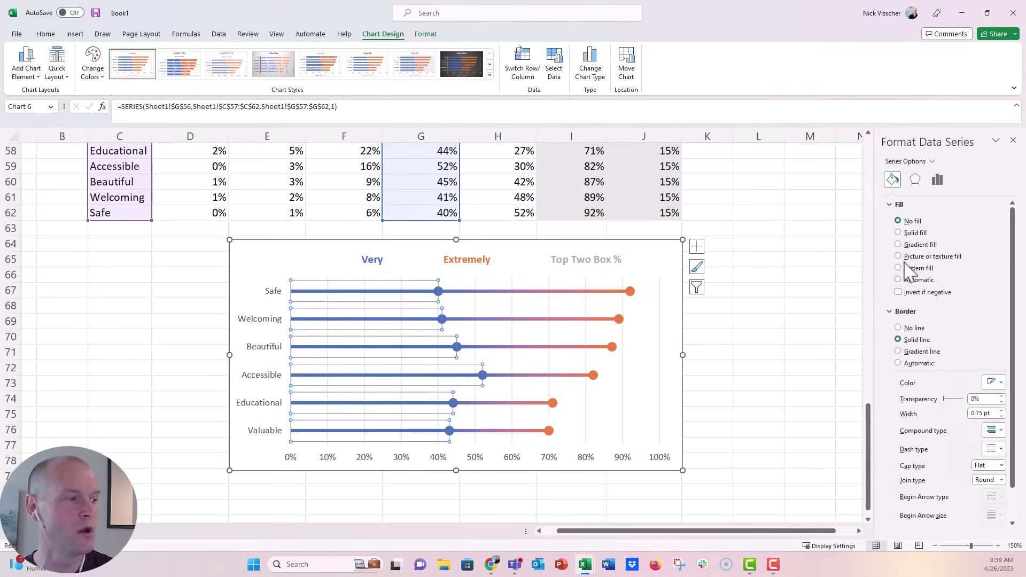
left_click(909, 328)
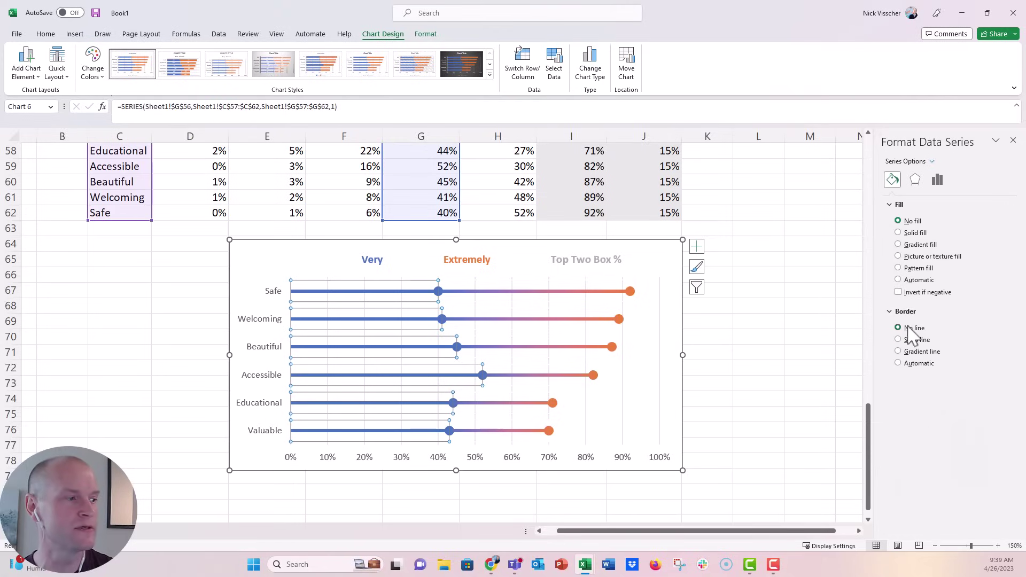
left_click(488, 298)
left_click(899, 328)
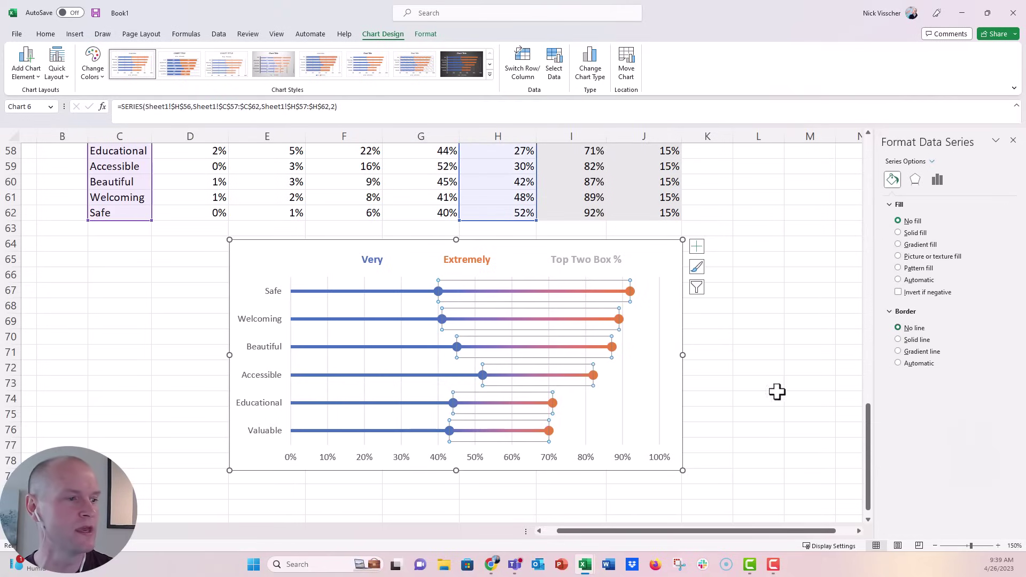
left_click(777, 392)
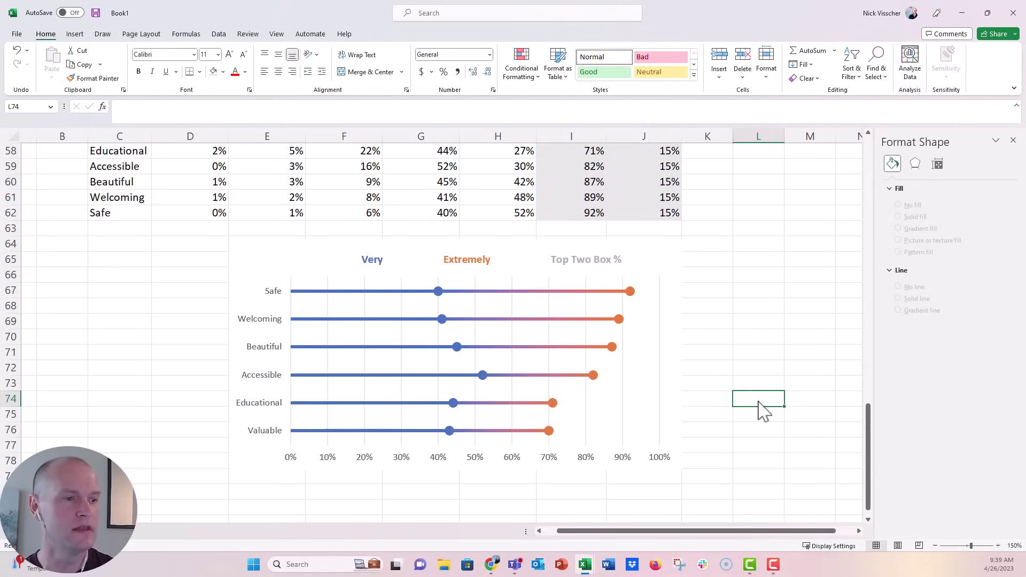
Make the category axis labels bold and give them the dark blue-gray theme font color
left_click(254, 331)
left_click(45, 33)
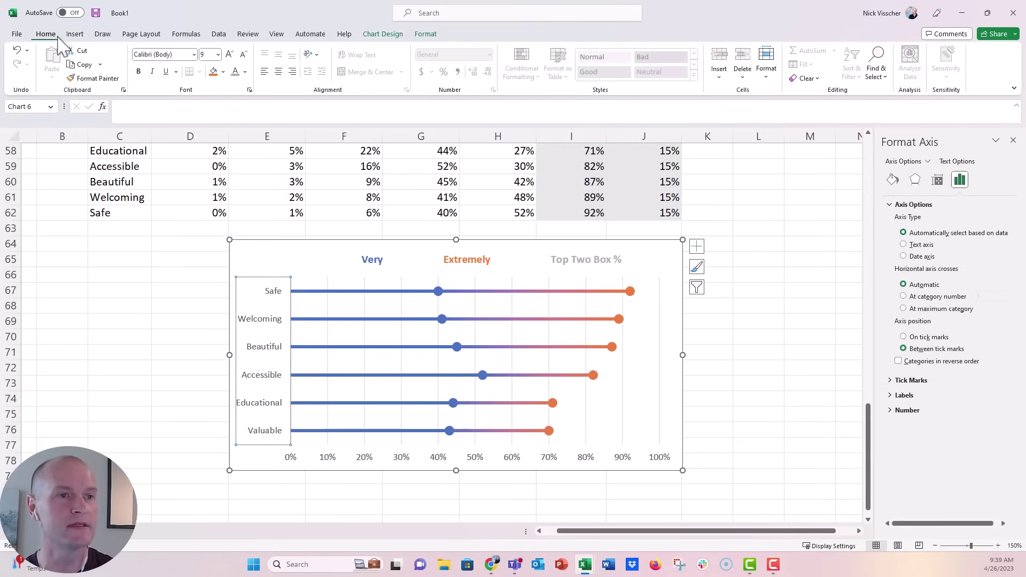
left_click(138, 71)
left_click(244, 72)
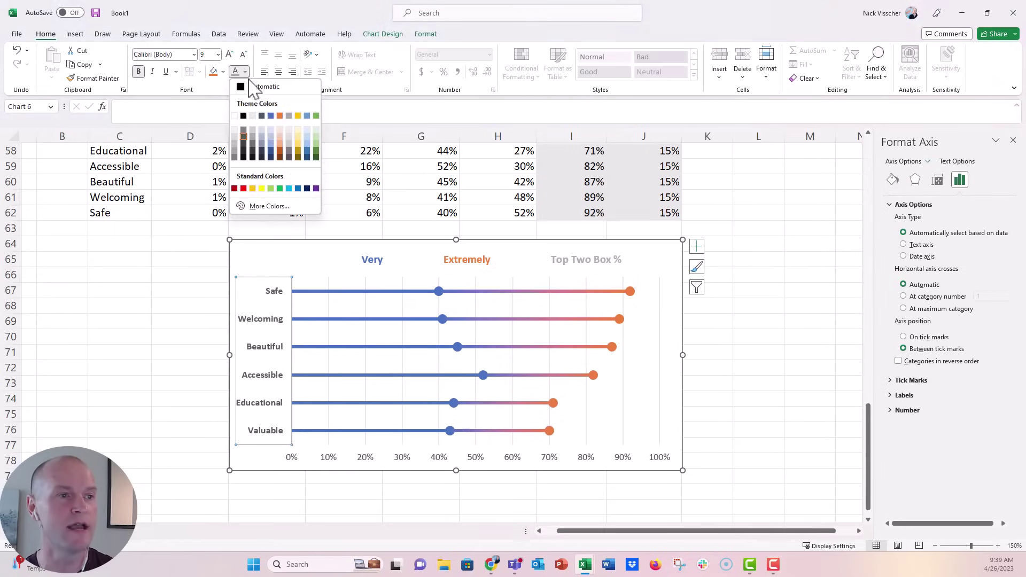
left_click(262, 117)
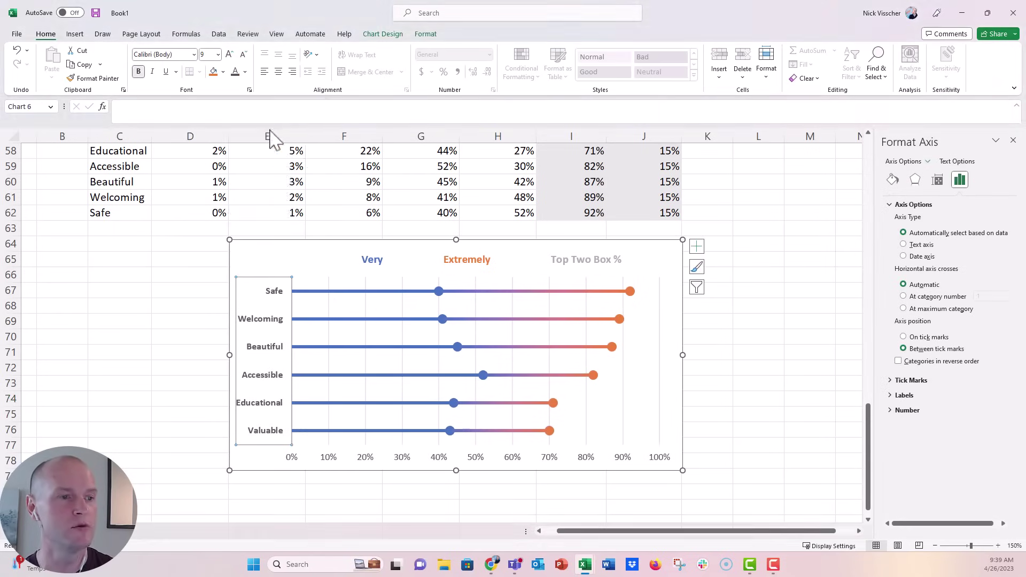
Narrow the plot area slightly from the category label side to give the labels more room
left_click(352, 315)
left_click_drag(287, 360, 301, 360)
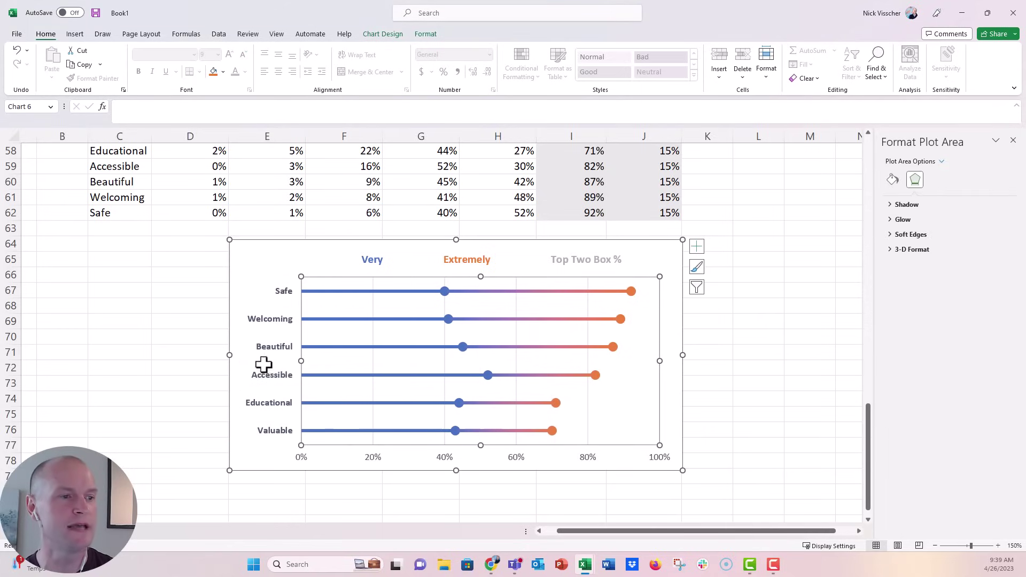
left_click(191, 371)
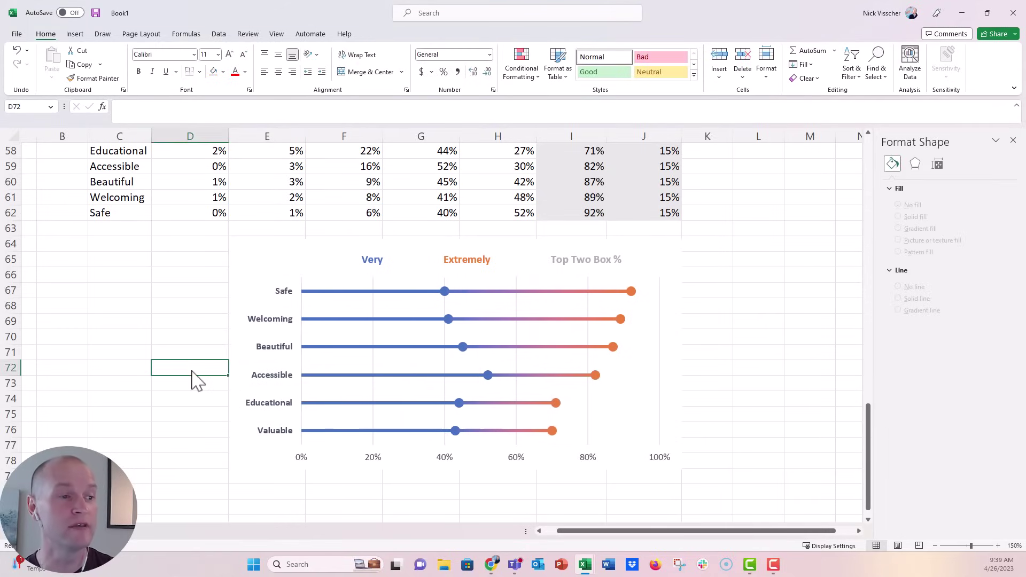
Insert a circle shape 1" high and wide beside the chart, near the Safe row
left_click(474, 270)
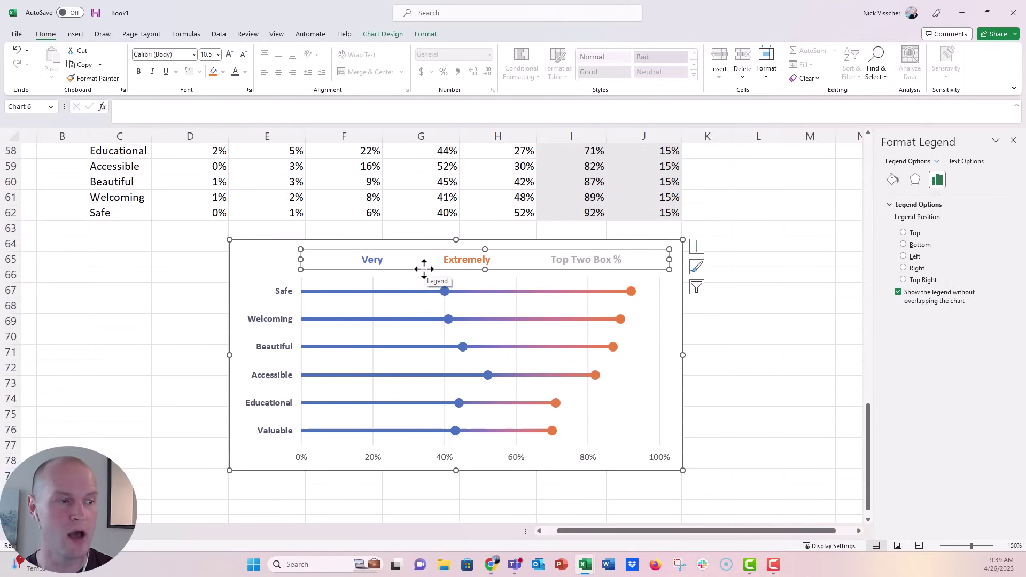
left_click(196, 339)
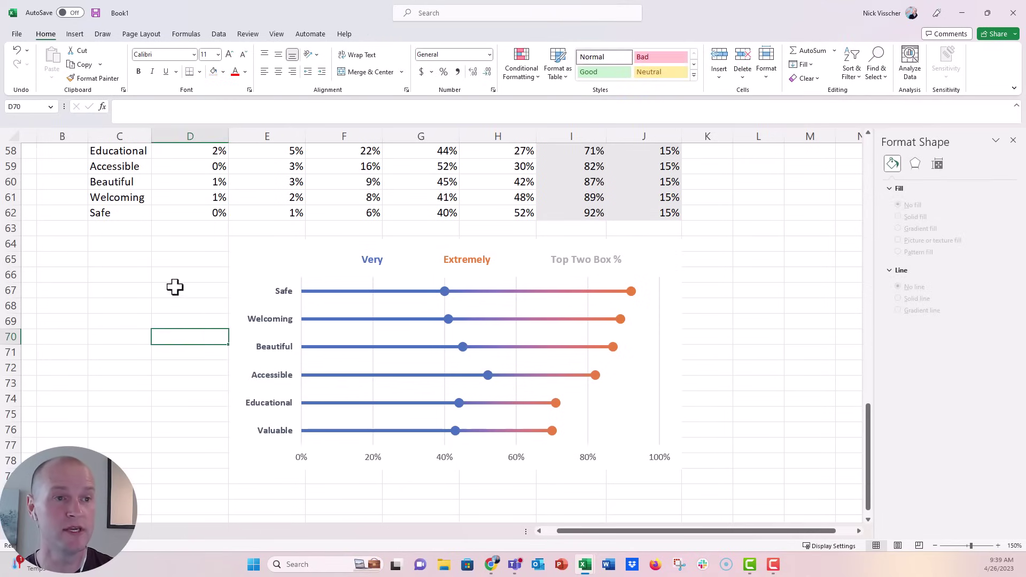
left_click(75, 34)
left_click(179, 51)
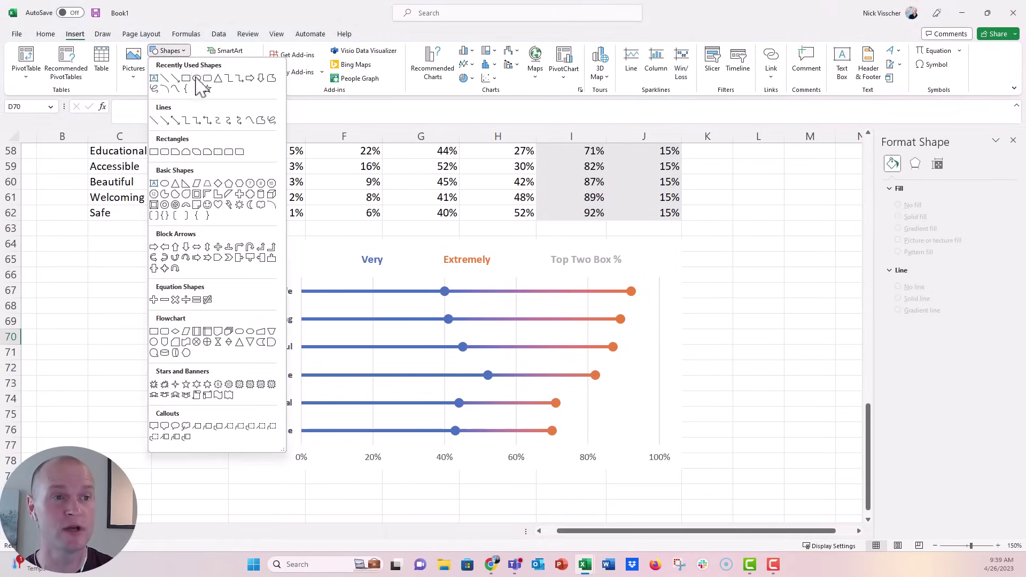
left_click(197, 79)
left_click(179, 252)
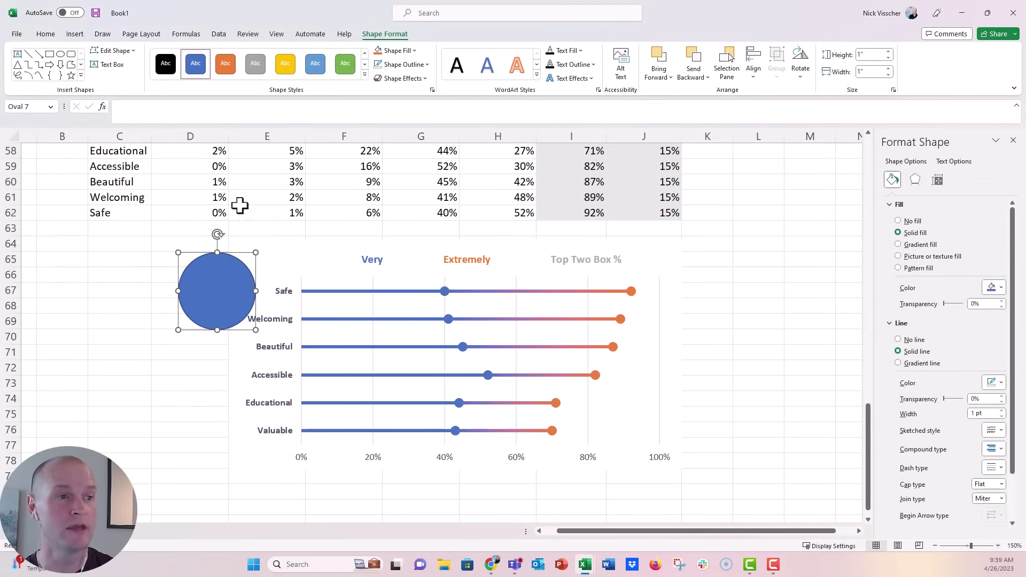
Give the circle no outline and a blue fill, and fit it at about 0.16" just before the Very legend entry
left_click(405, 65)
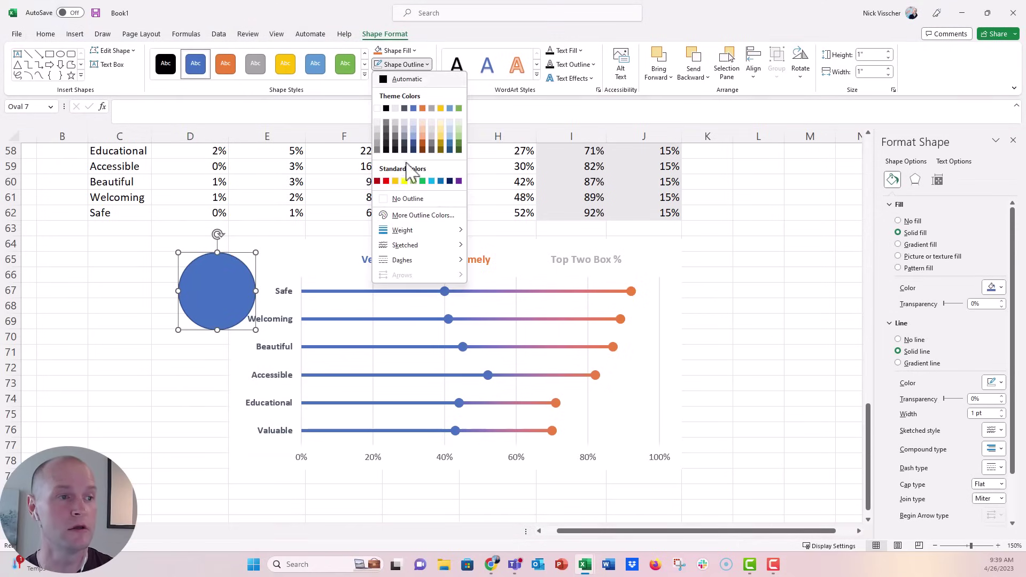
left_click(406, 199)
left_click(398, 50)
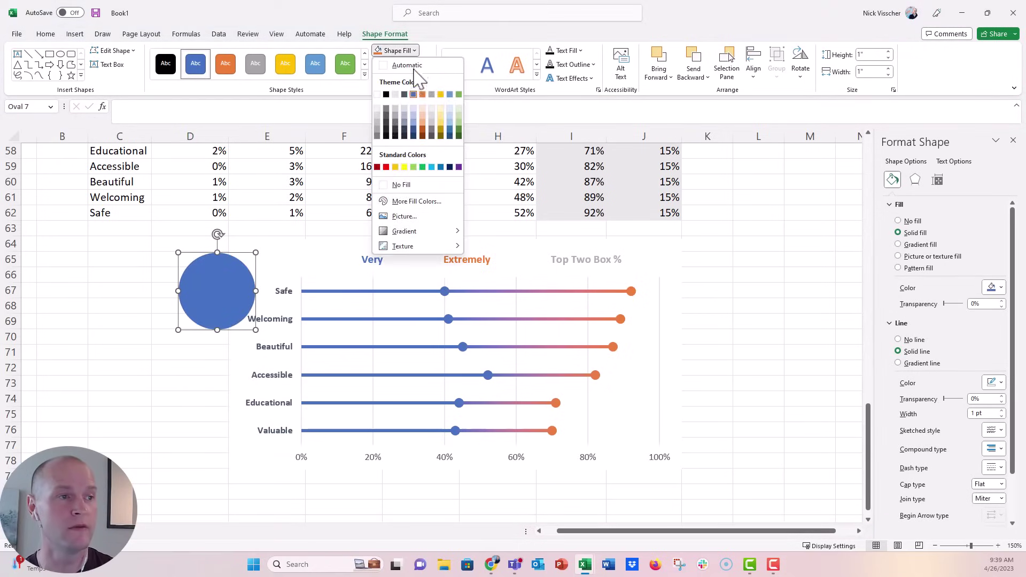
left_click(413, 94)
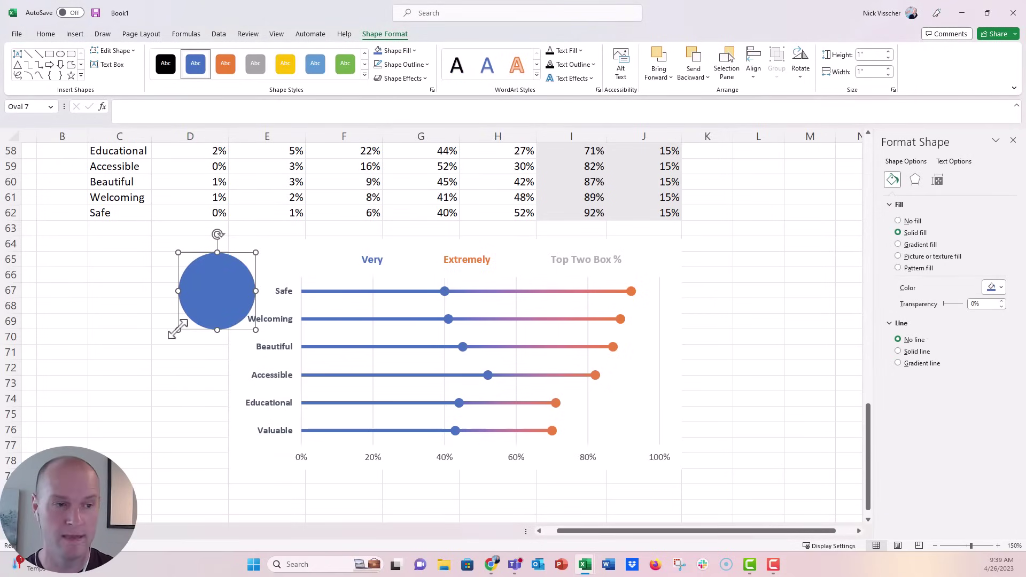
left_click_drag(178, 330, 350, 259)
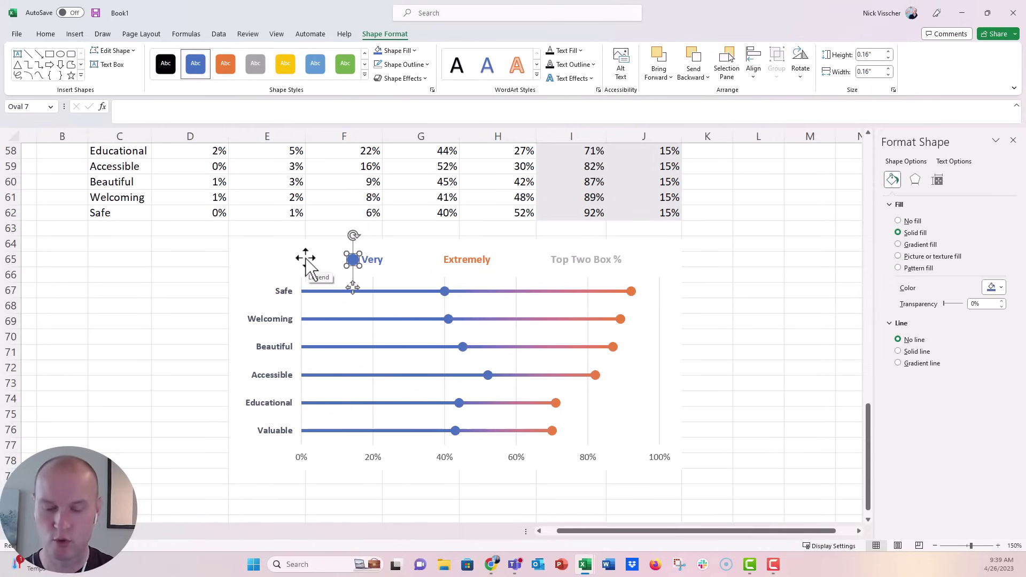
Duplicate the blue circle, place the copy just before the Extremely legend entry, and color it orange
key("ctrl+d")
left_click_drag(366, 272, 435, 259)
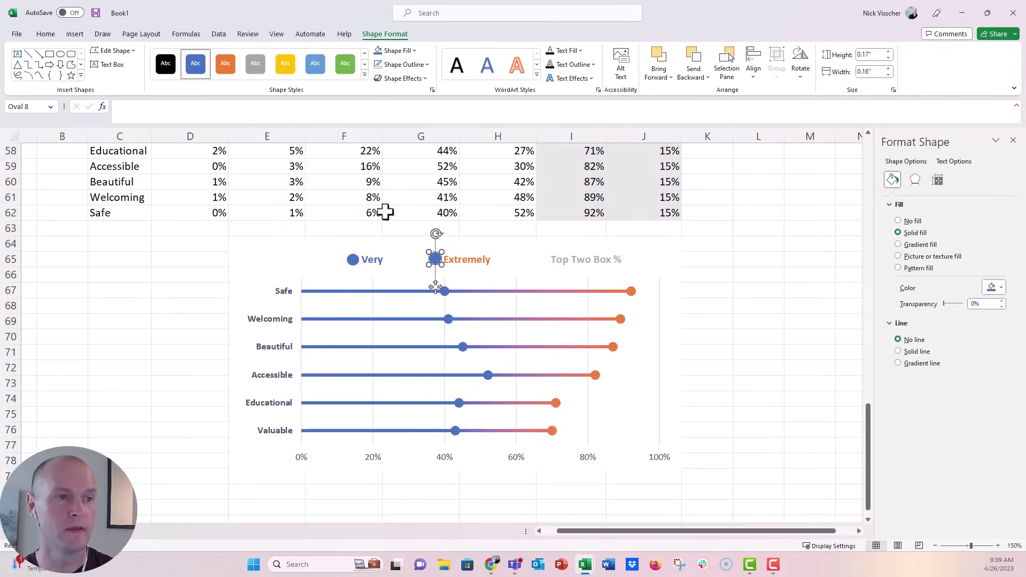
left_click(226, 67)
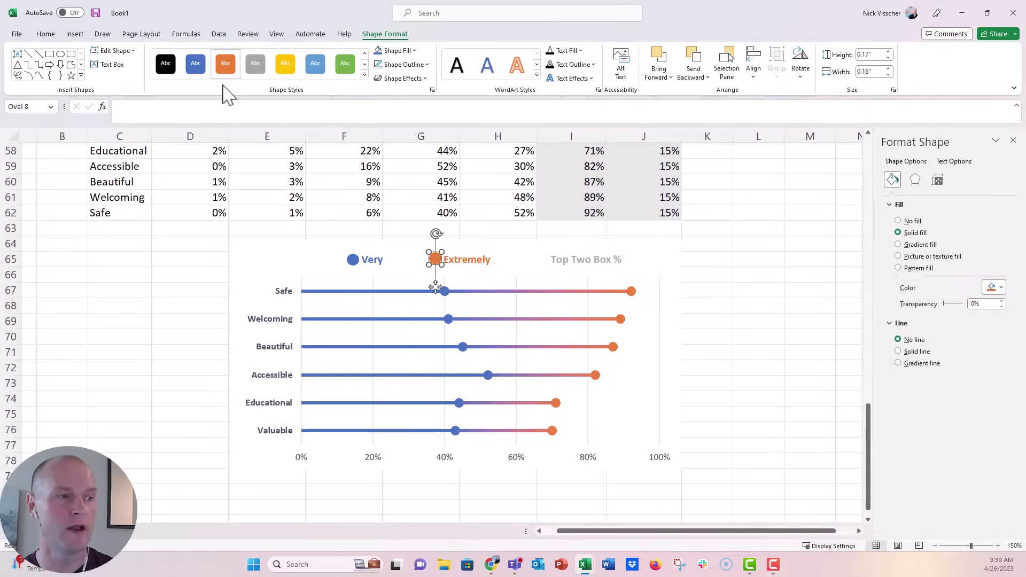
left_click(140, 381)
Delete the Top Two Box % entry from the chart legend
left_click(579, 269)
left_click(602, 269)
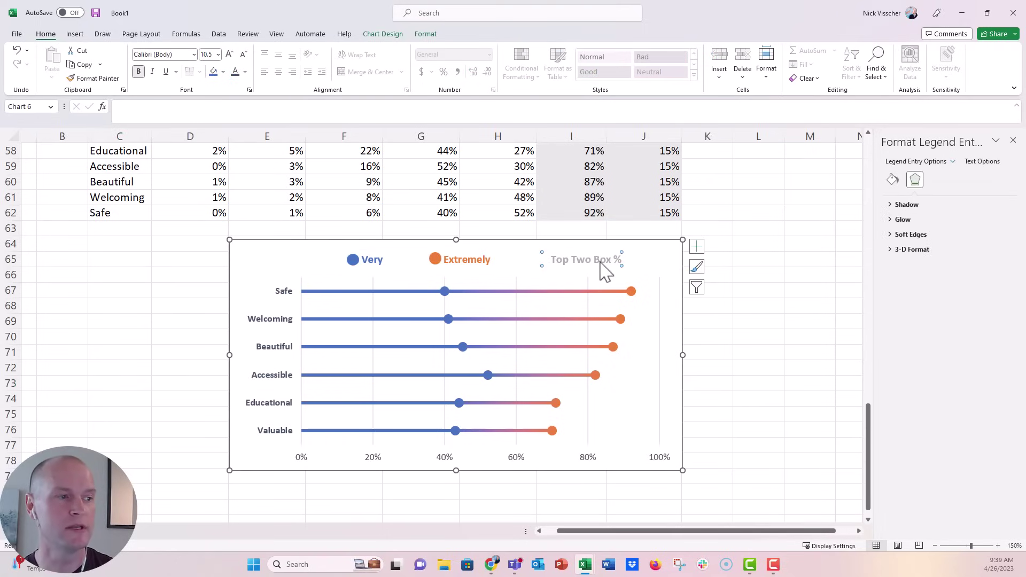
key("Delete")
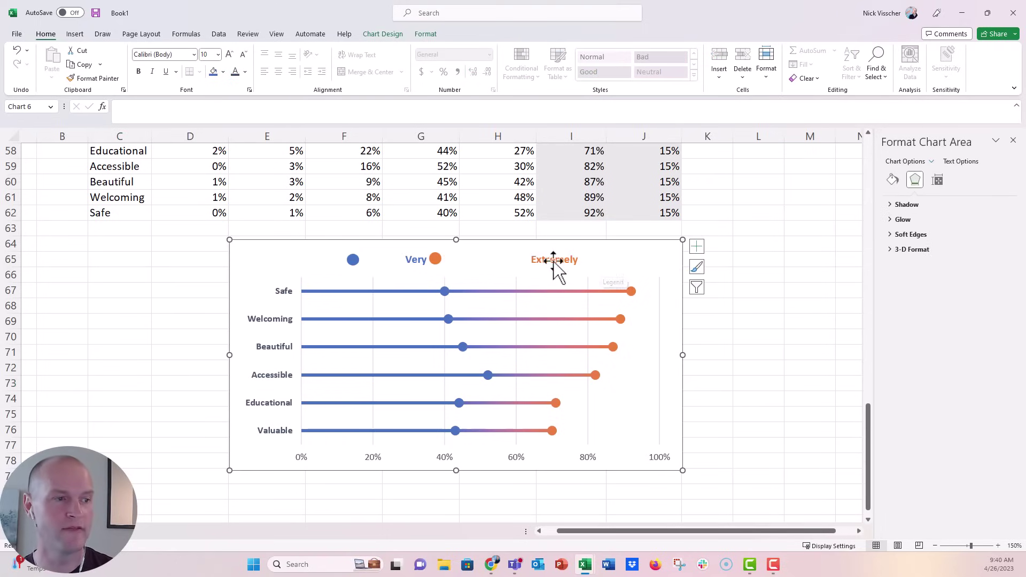
Narrow the legend so the Very and Extremely entries sit closer together, and position it roughly centered above the plot area
left_click(426, 263)
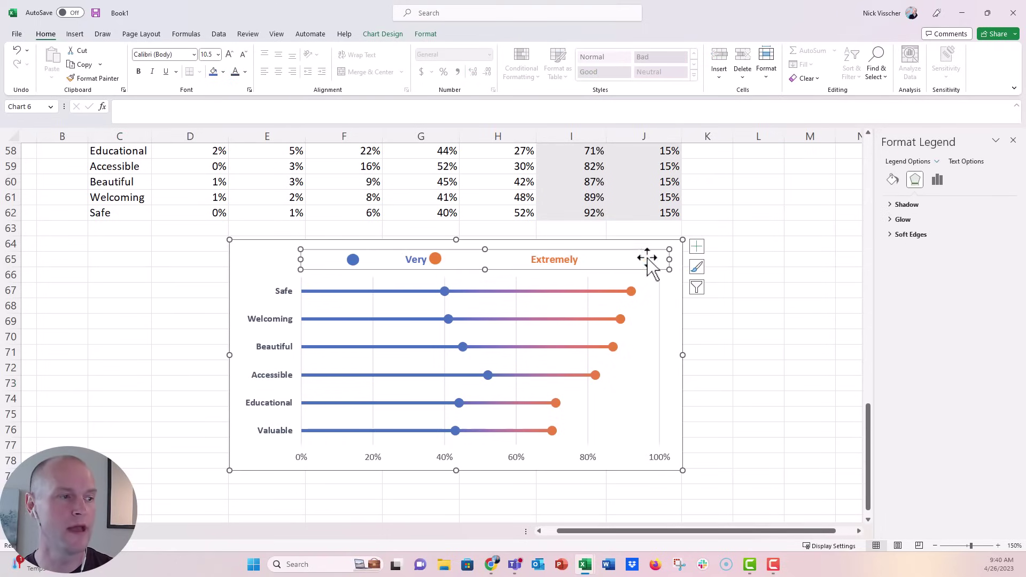
left_click_drag(672, 265, 631, 267)
left_click(522, 268)
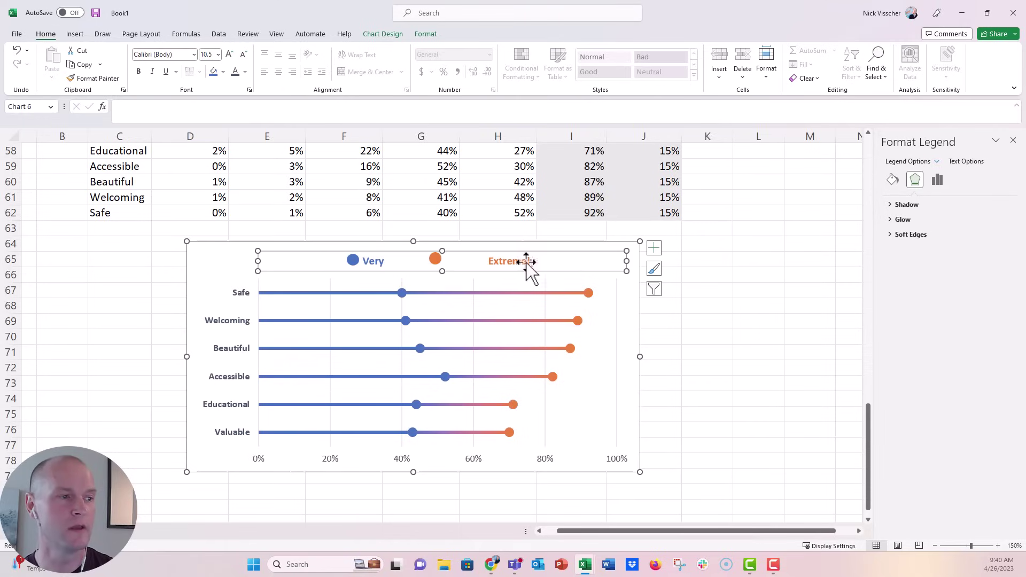
left_click_drag(546, 266, 541, 267)
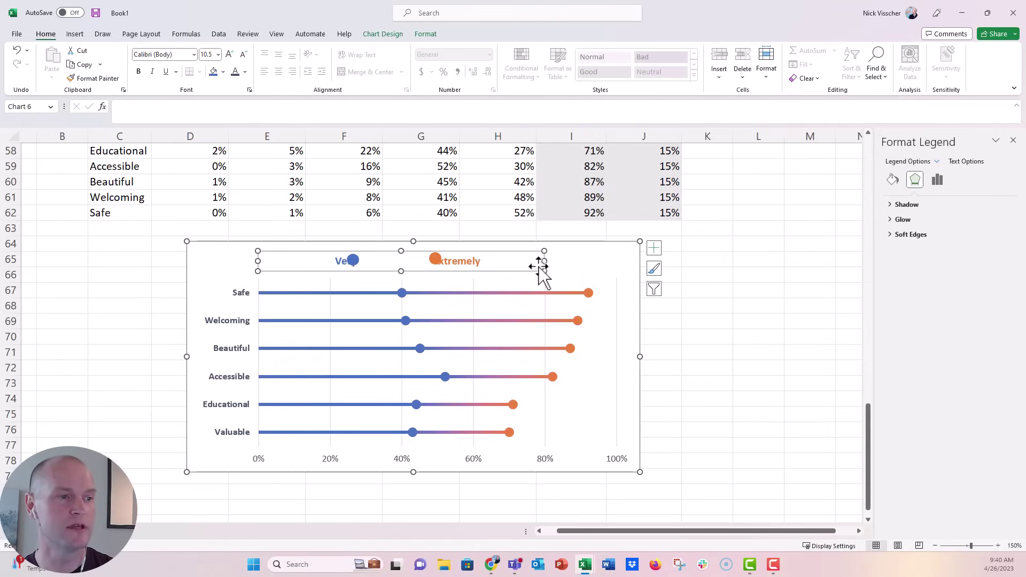
left_click_drag(389, 270, 482, 262)
Move the orange circle just before the Extremely legend entry and the blue circle just before the Very entry
left_click(435, 258)
left_click(353, 261)
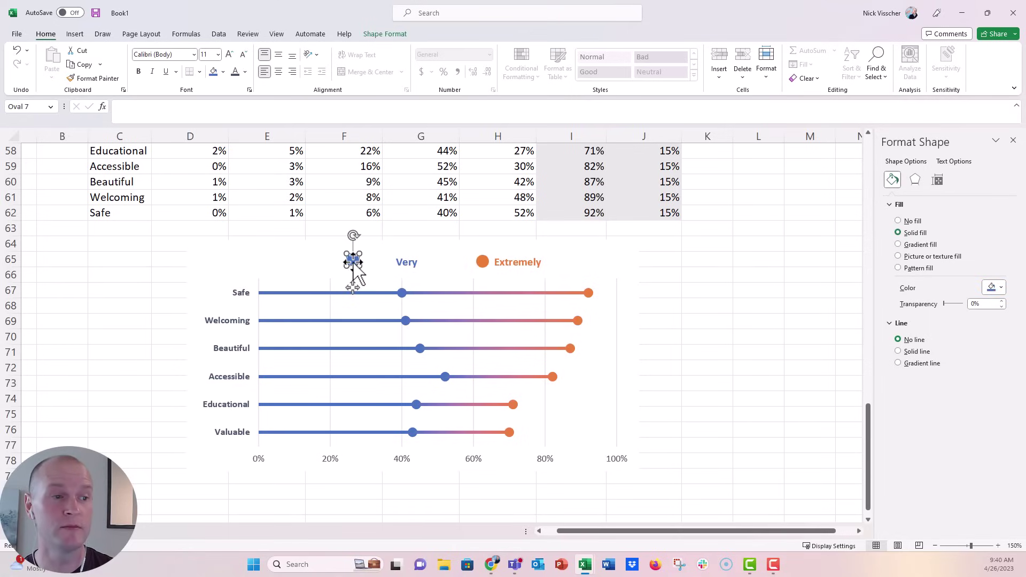
left_click_drag(354, 264, 379, 267)
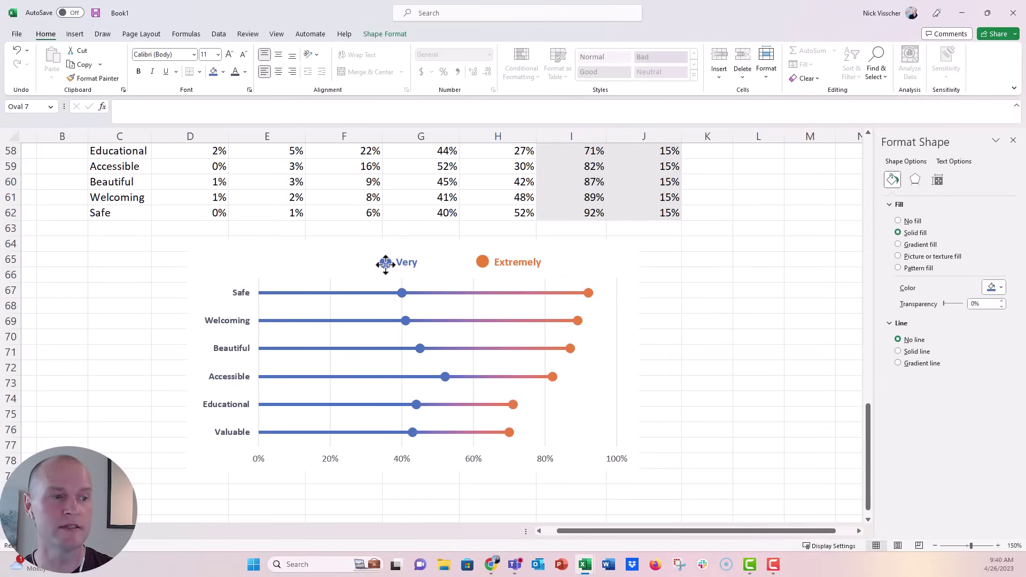
left_click_drag(385, 263, 385, 261)
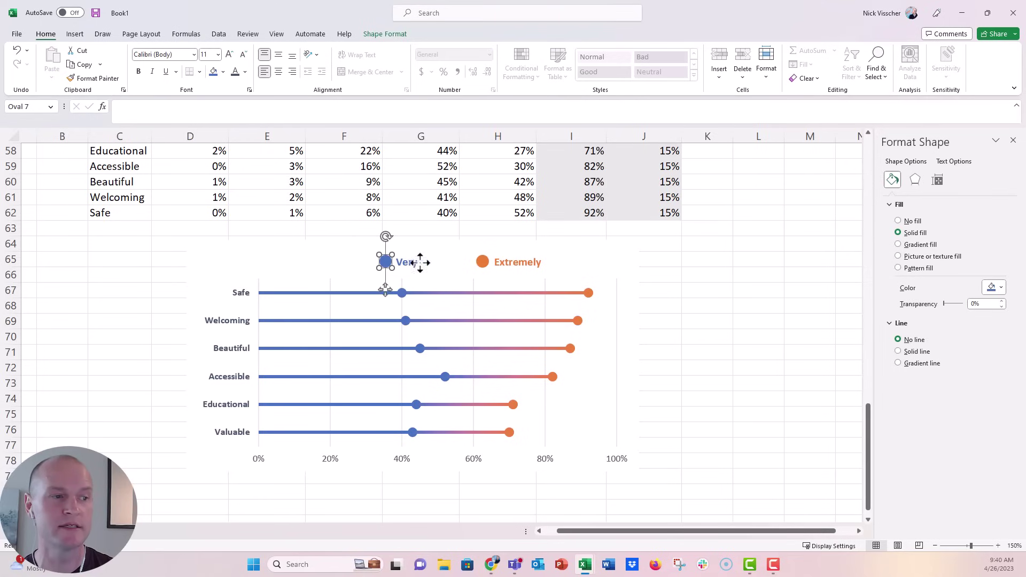
Align the blue and orange legend circles with each other so they sit at the same height
left_click(484, 260, "shift")
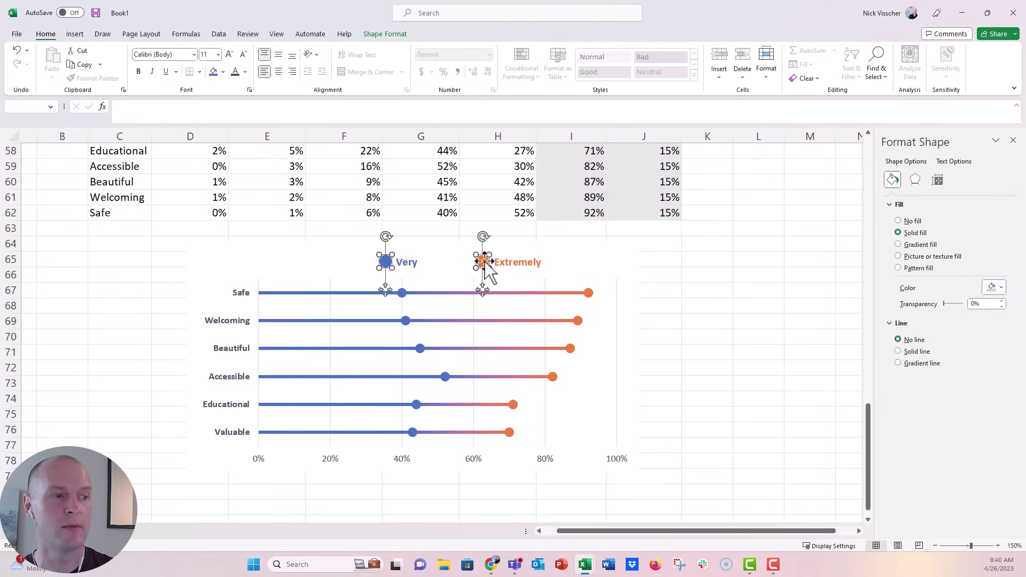
left_click(385, 34)
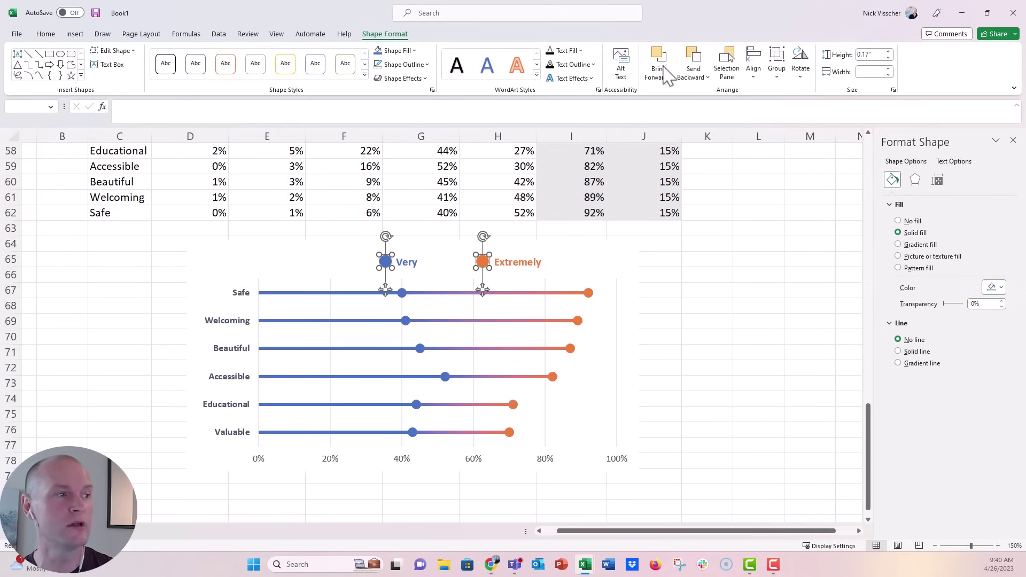
left_click(754, 67)
left_click(810, 155)
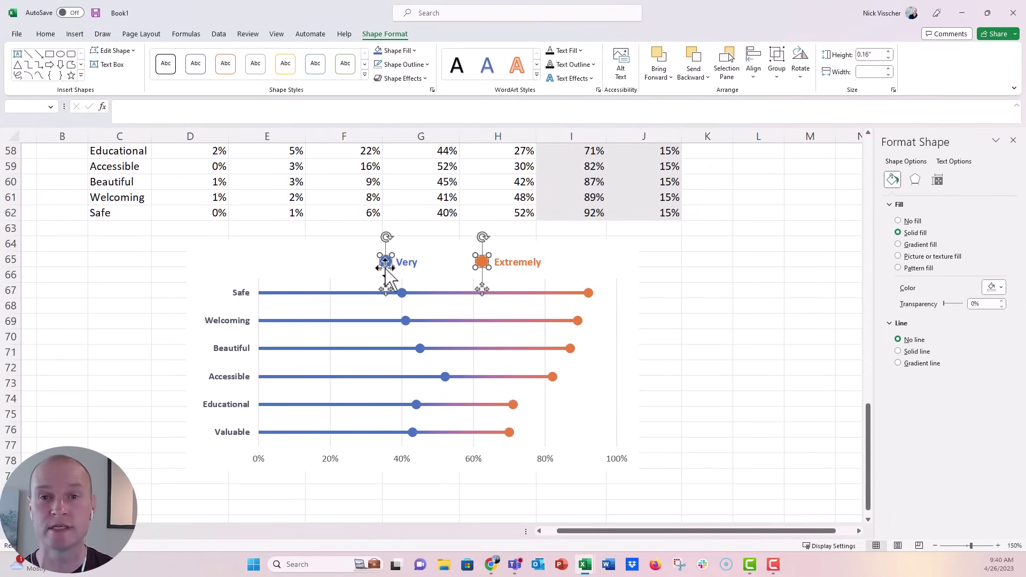
Group the chart with both legend circles and move the group slightly down and toward the right-hand columns
left_click(310, 261, "ctrl")
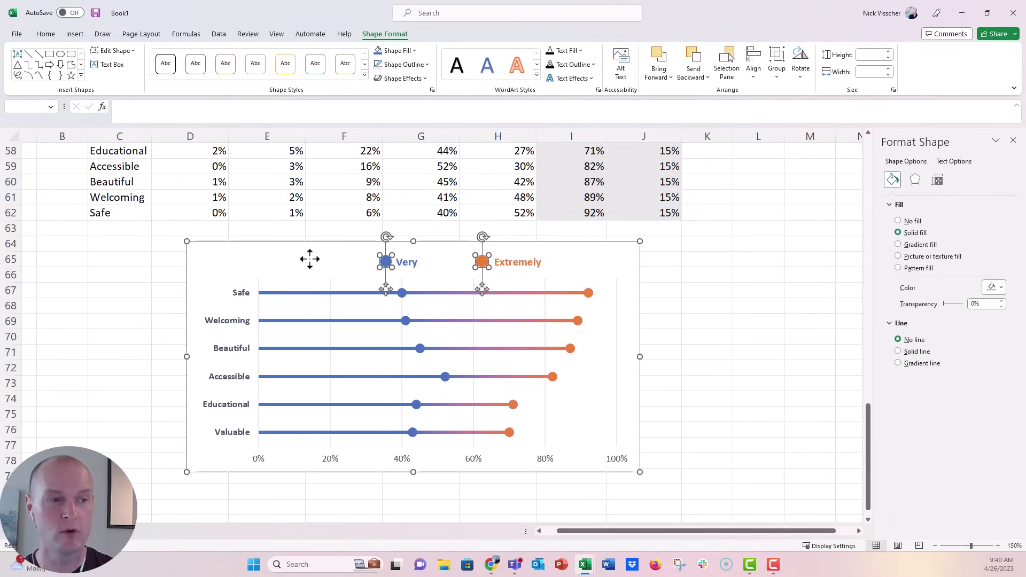
right_click(310, 241)
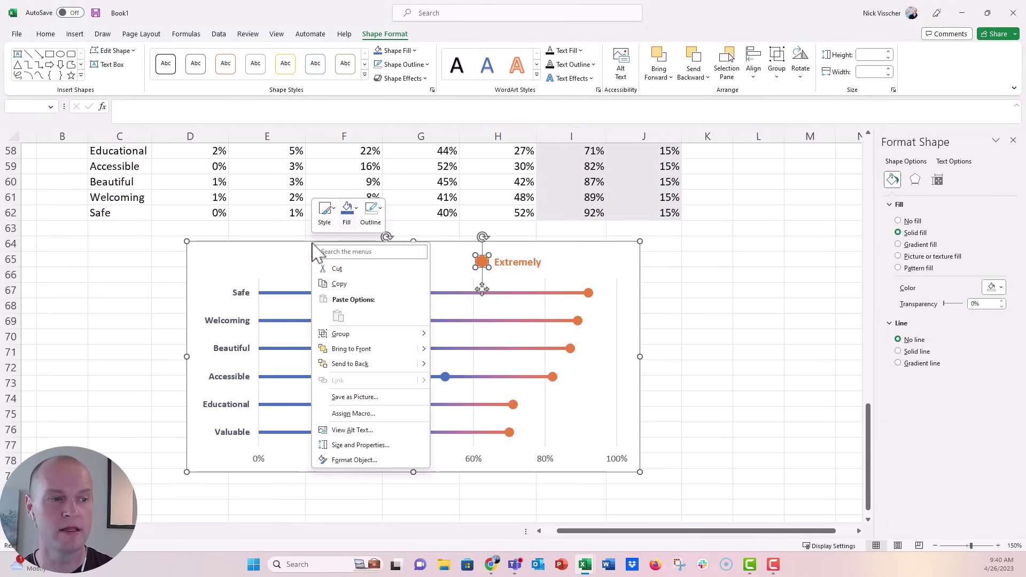
mouse_move(422, 334)
left_click(454, 337)
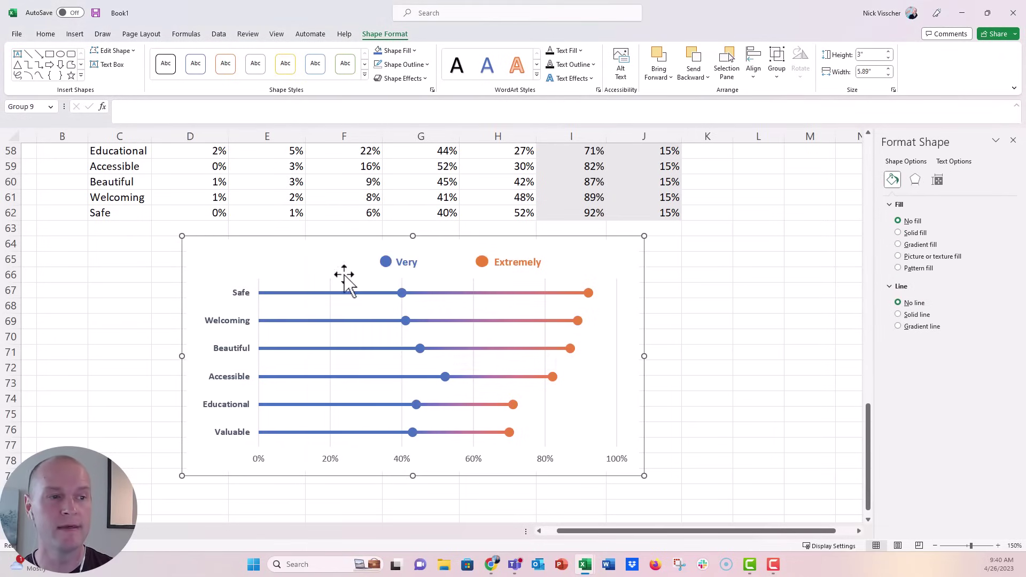
mouse_move(282, 238)
left_mouse_down()
mouse_move(263, 362)
mouse_move(239, 258)
mouse_move(323, 275)
mouse_move(344, 260)
mouse_move(298, 256)
mouse_move(297, 247)
left_mouse_up()
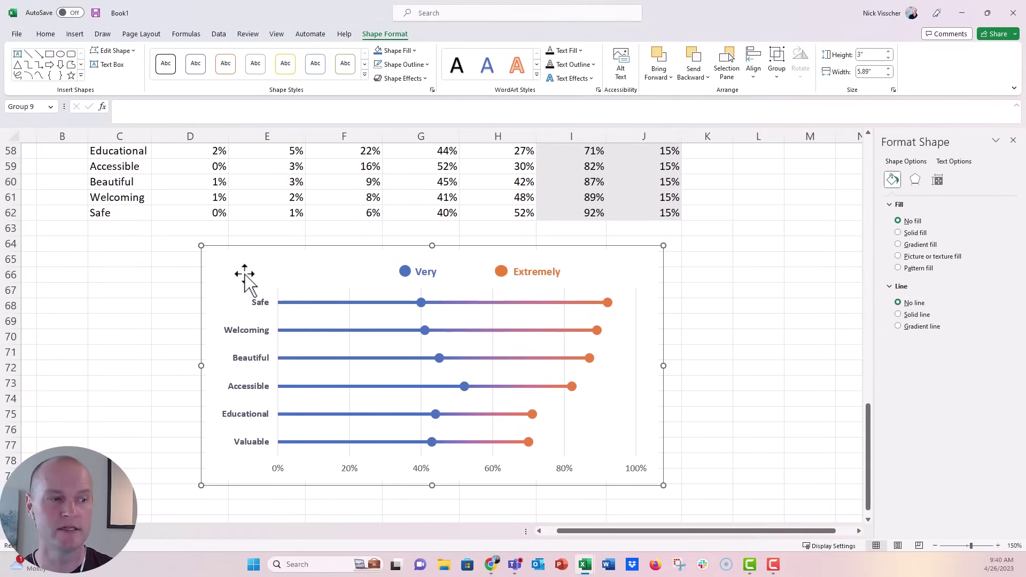